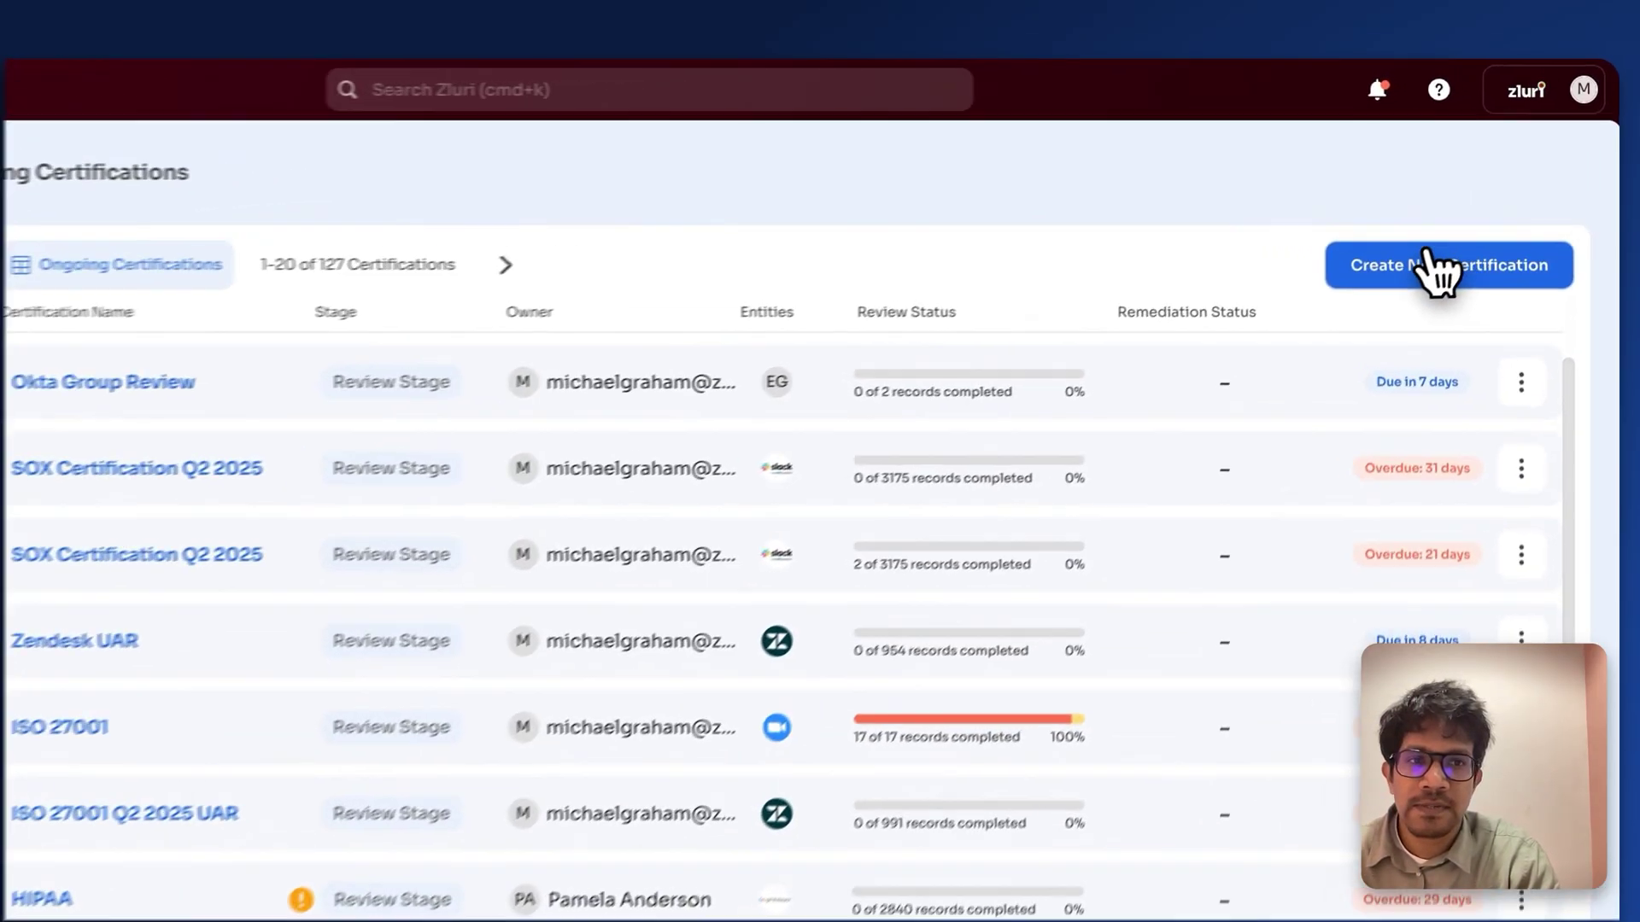
Step: Start a new certification named 'Group Reviews' and assign its owner by searching their name
click(1481, 207)
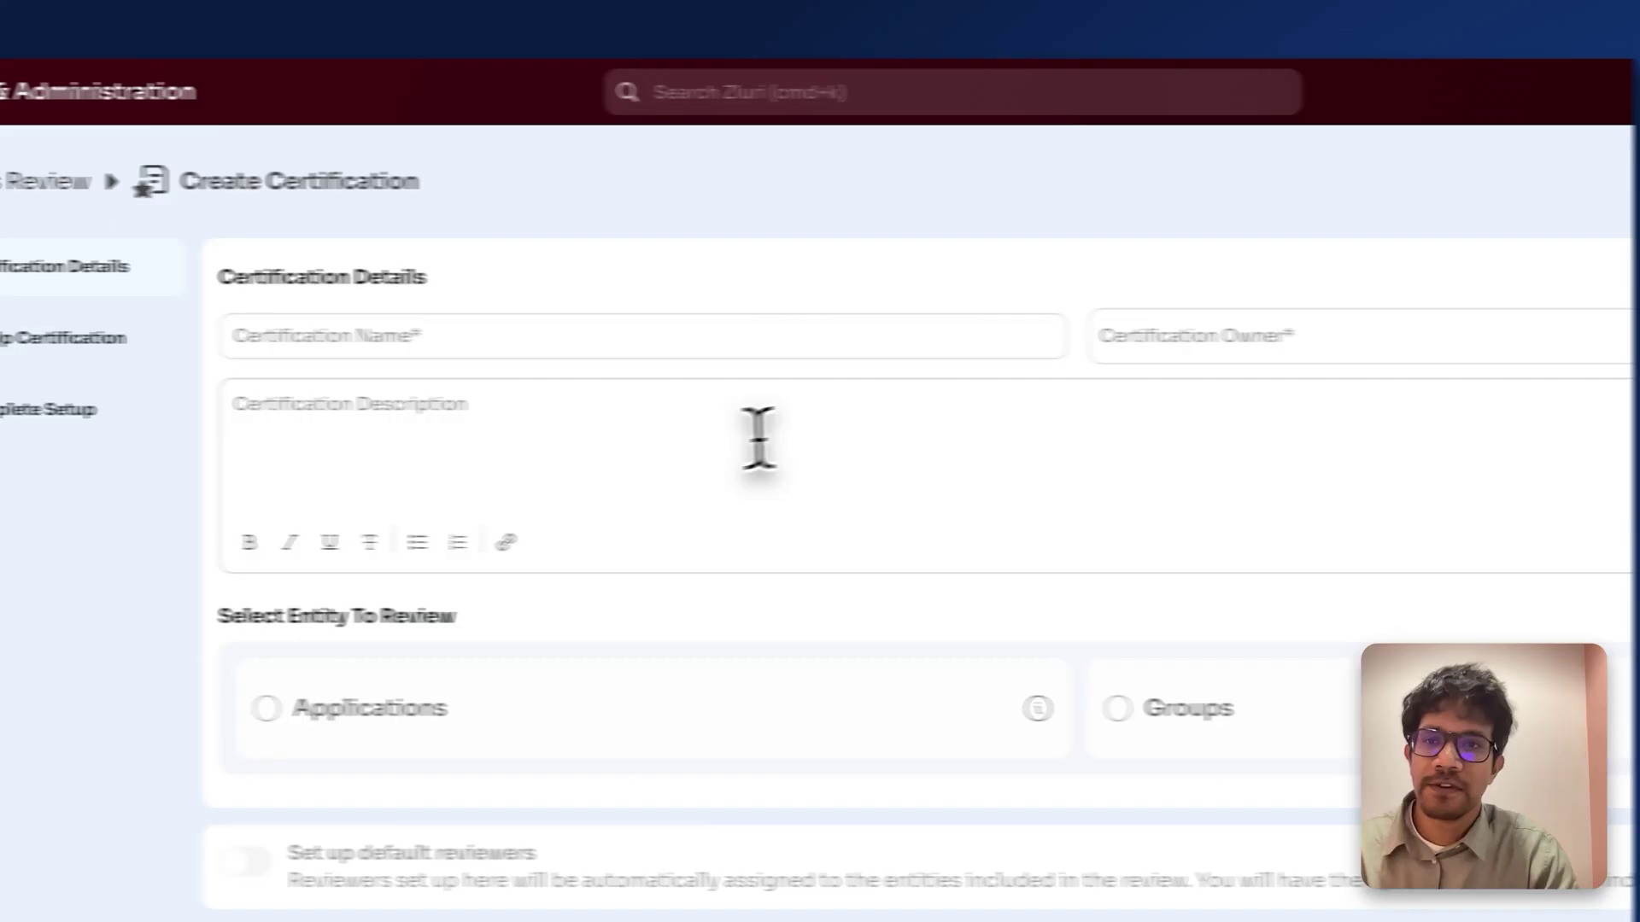
click(316, 334)
text(Group Review)
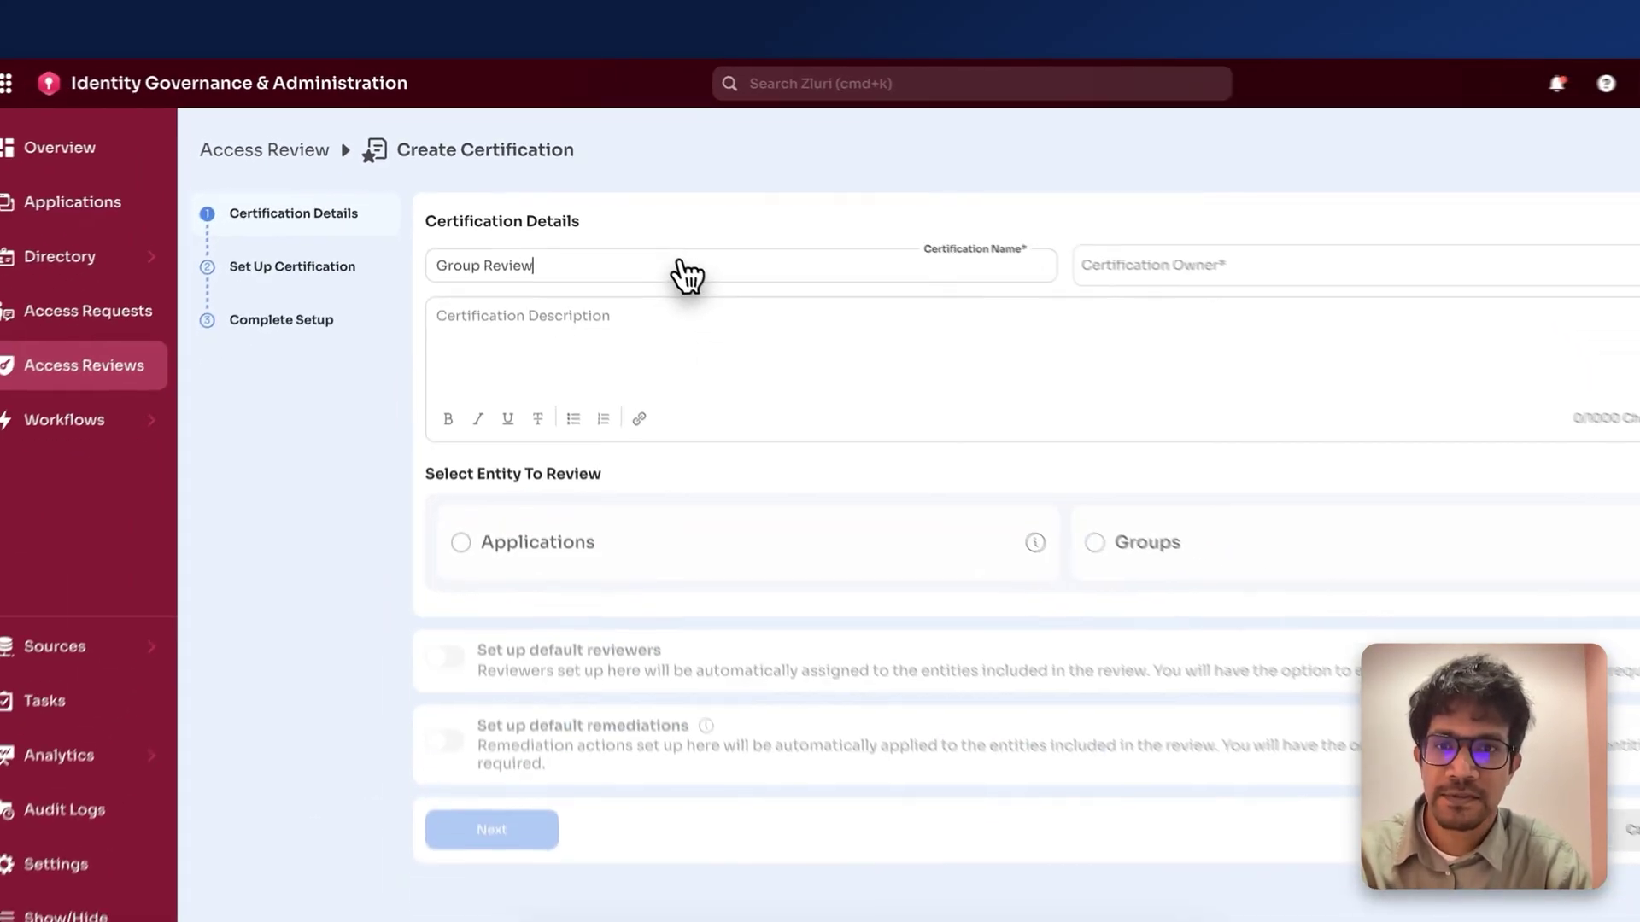
text(s)
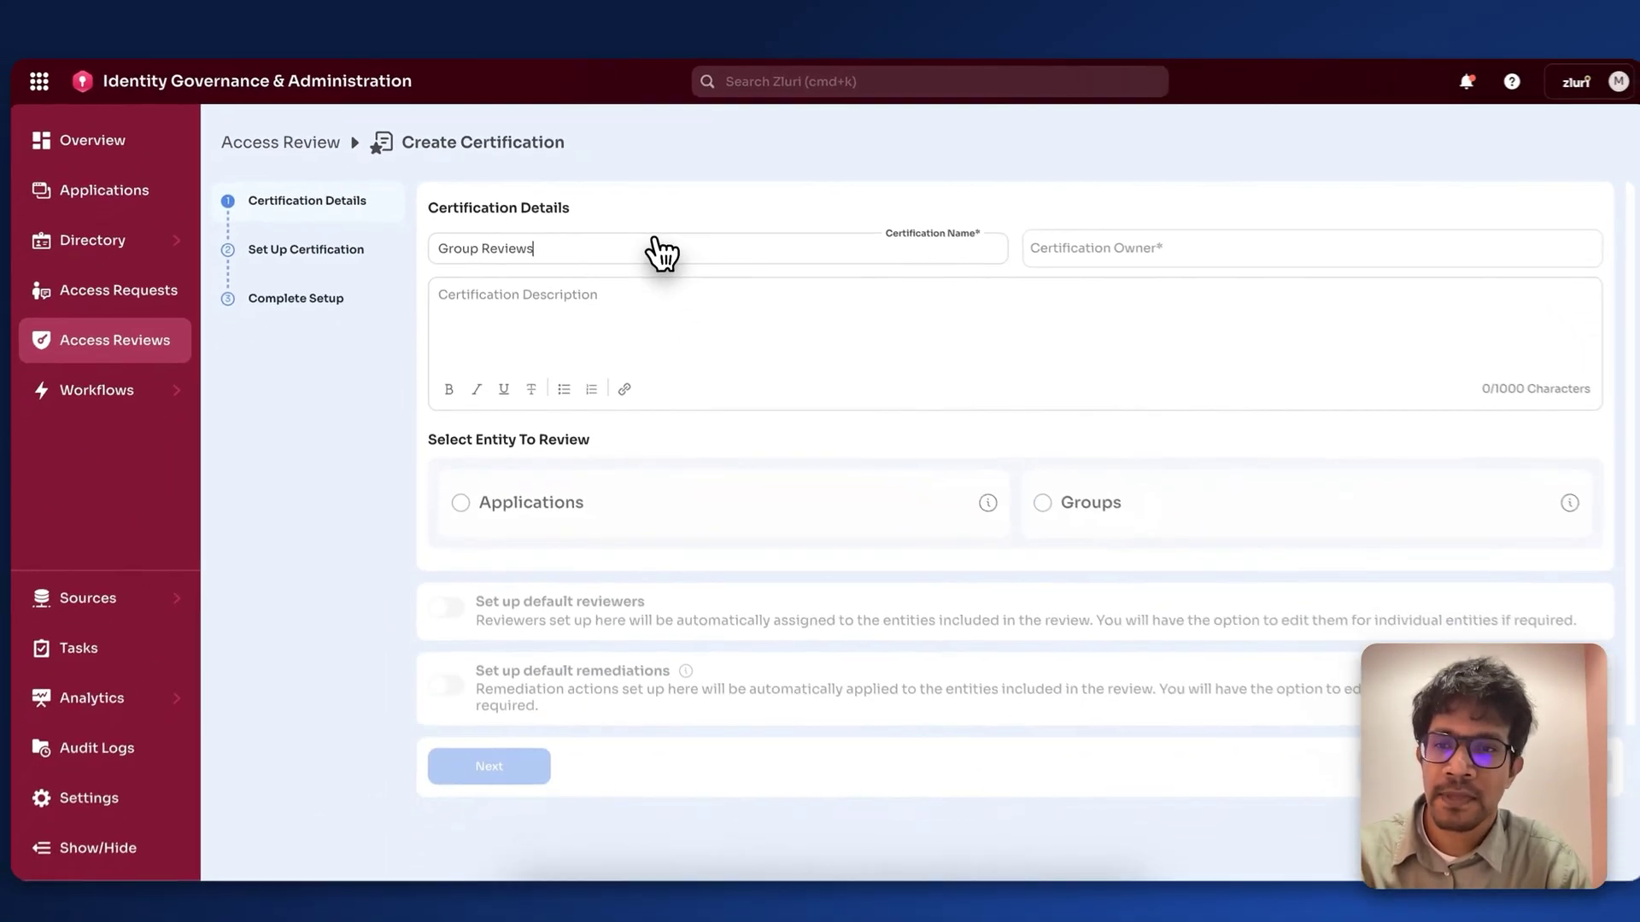
click(1128, 264)
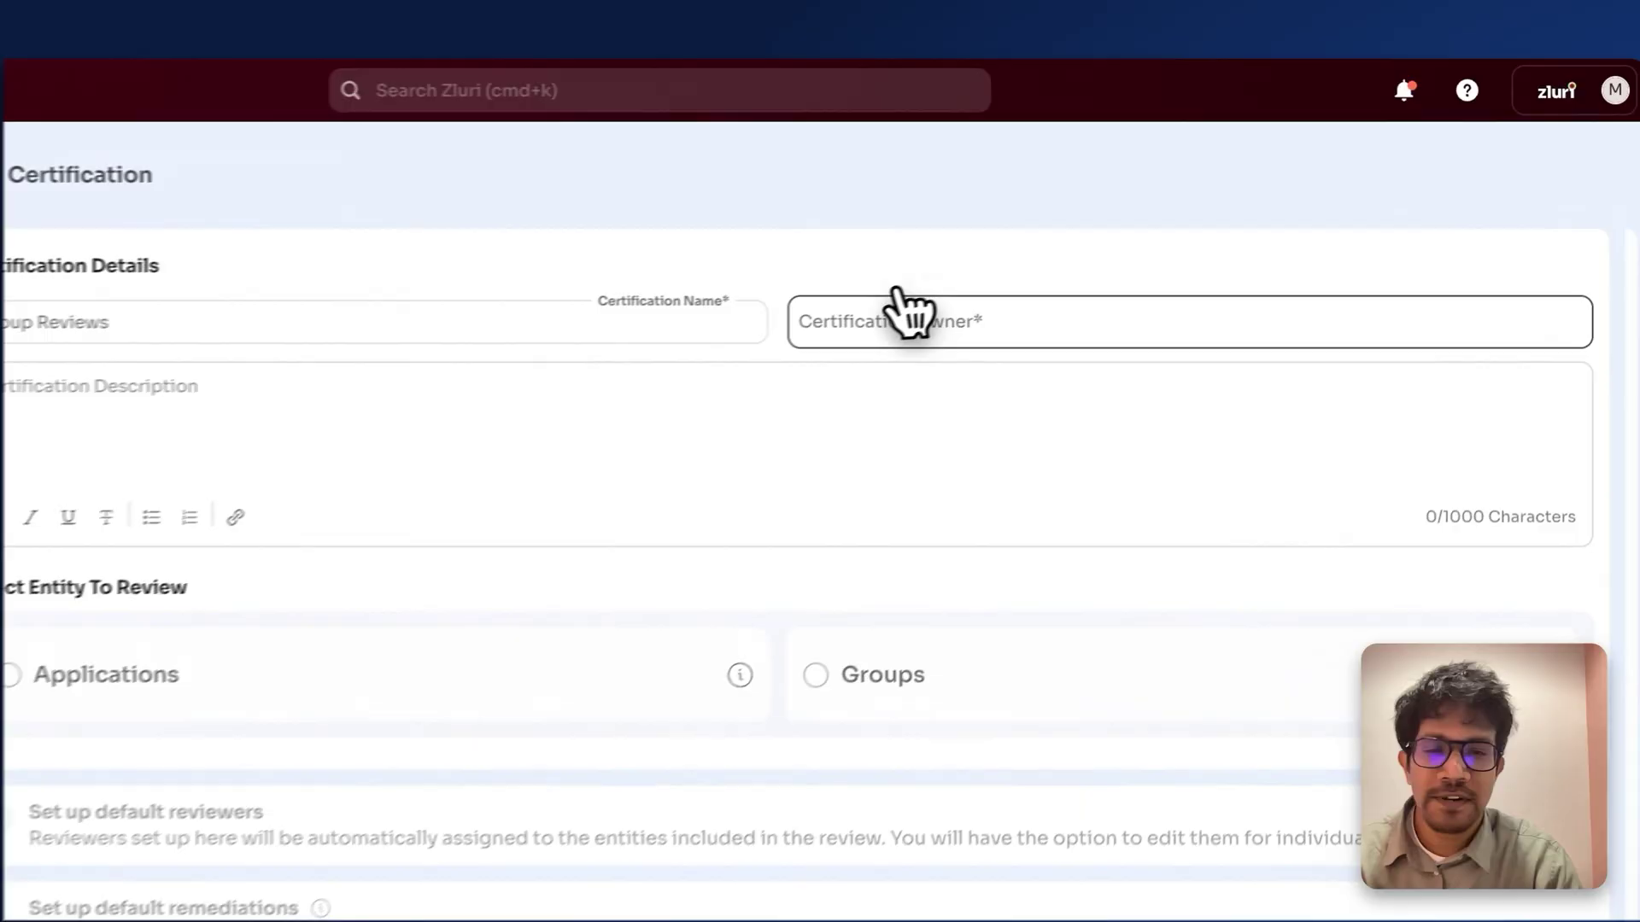
click(892, 318)
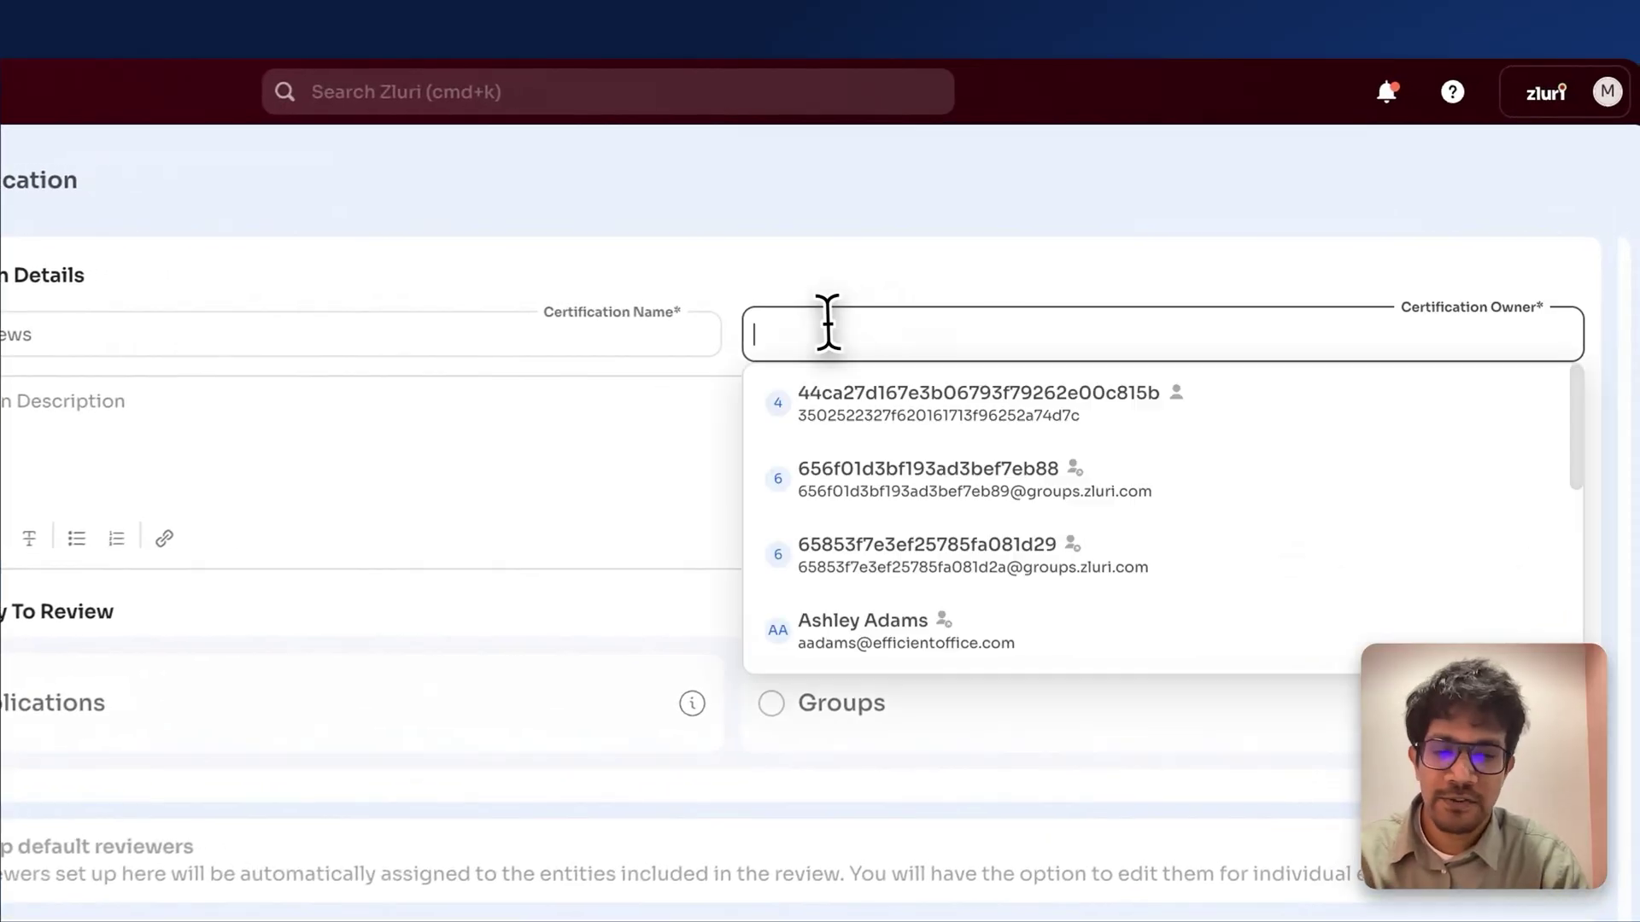
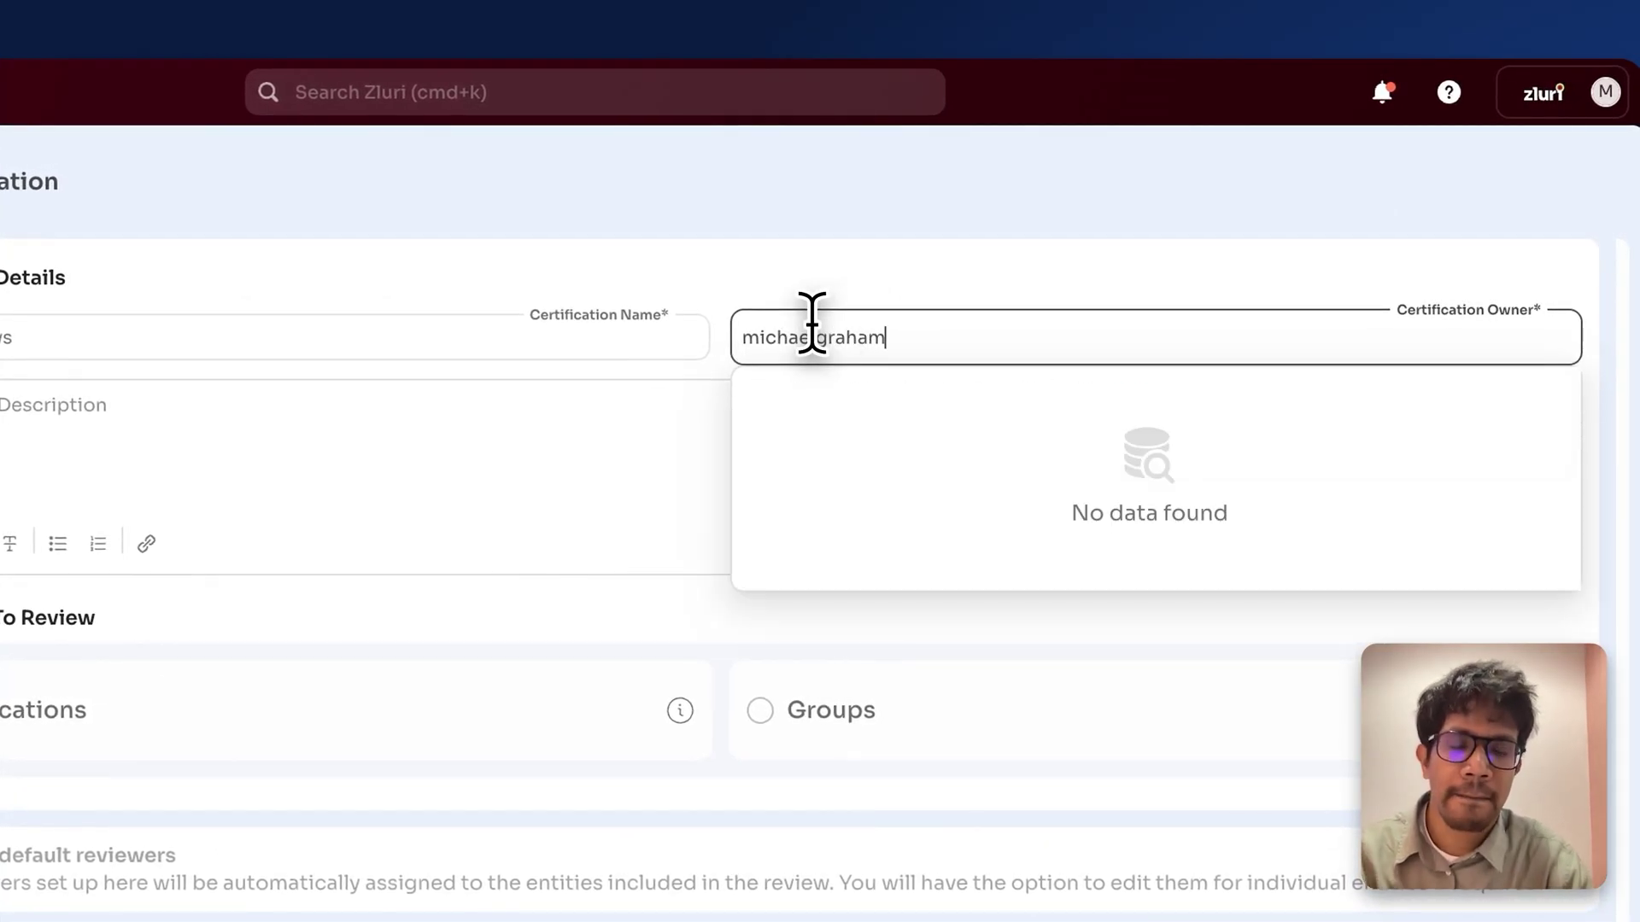
click(880, 445)
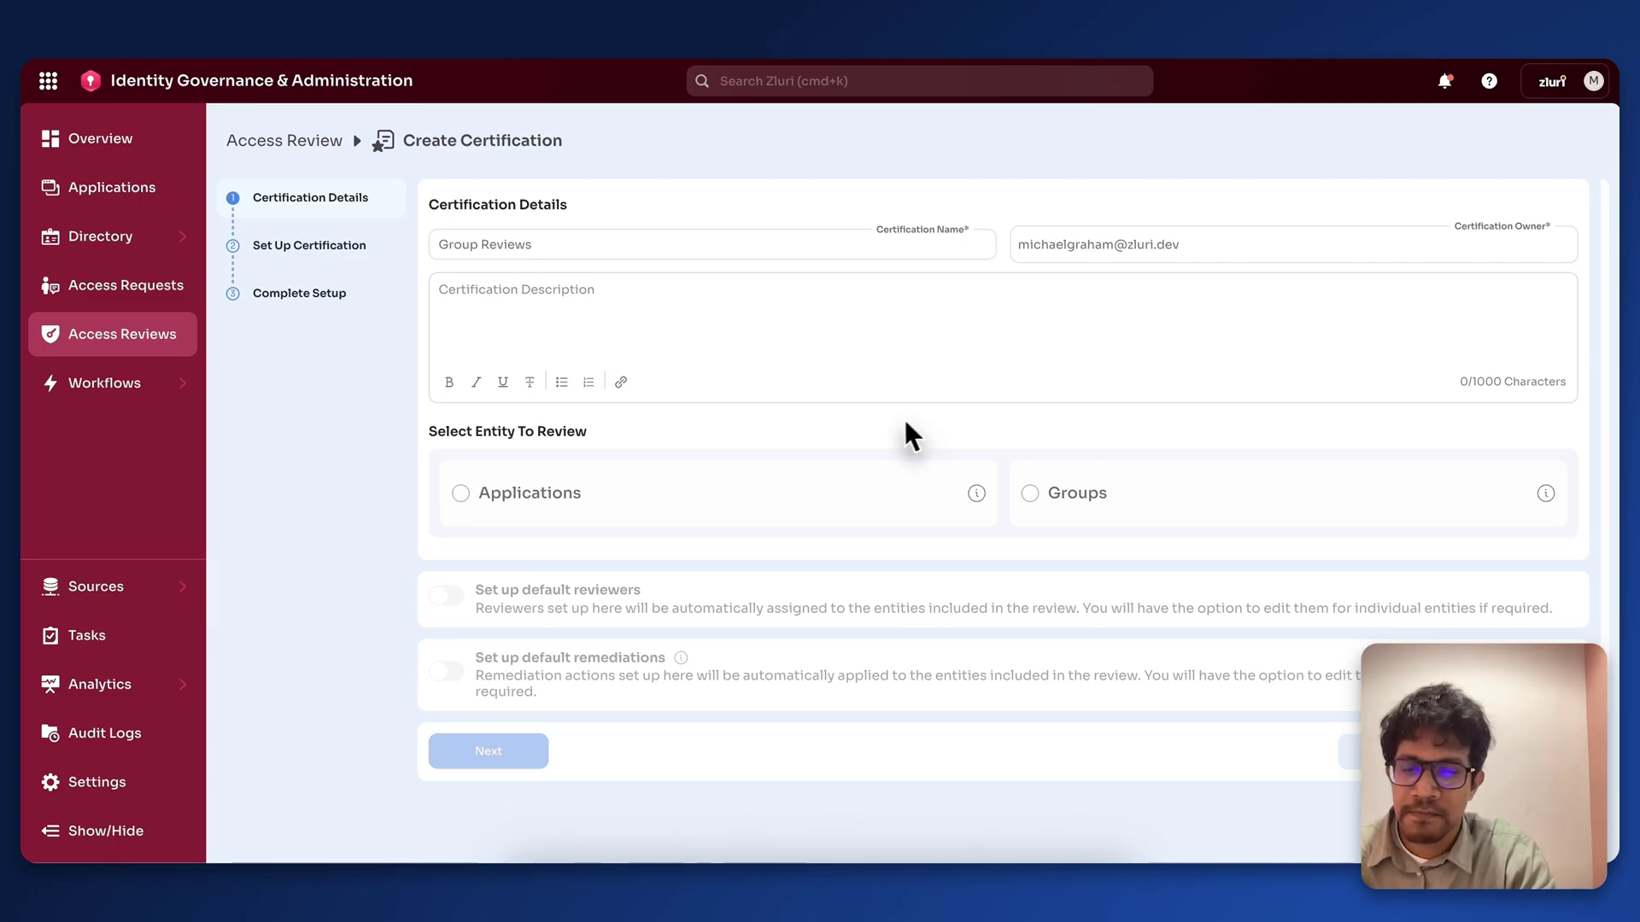
Step: Add a 'Learn More' description linked to help.zluri.com
click(647, 322)
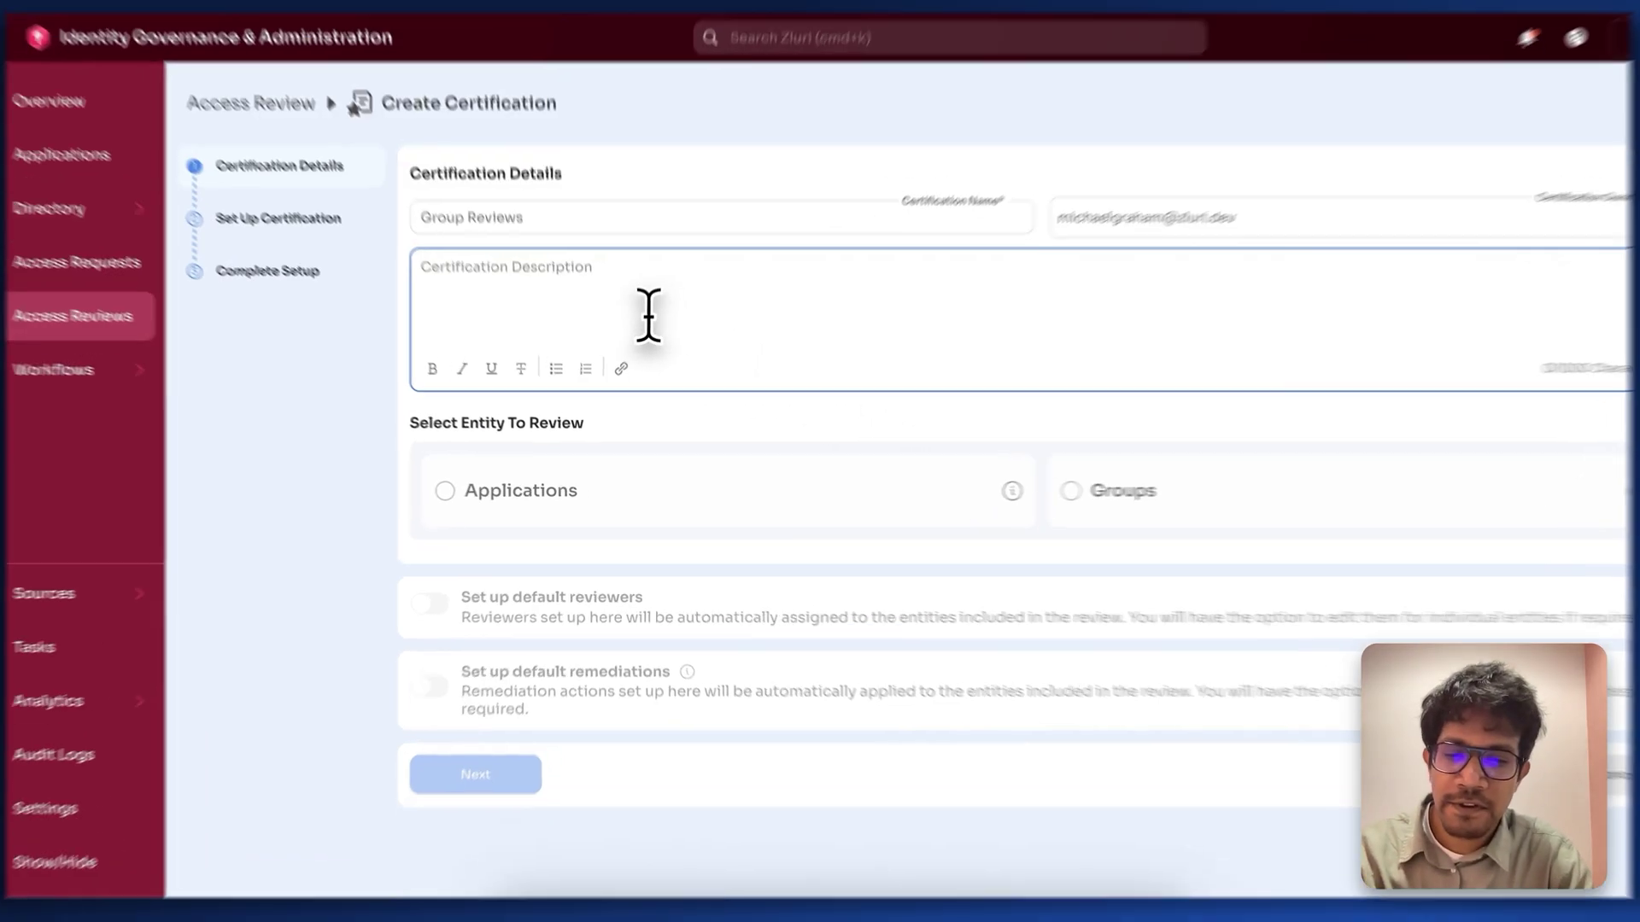
text(Learn Mor)
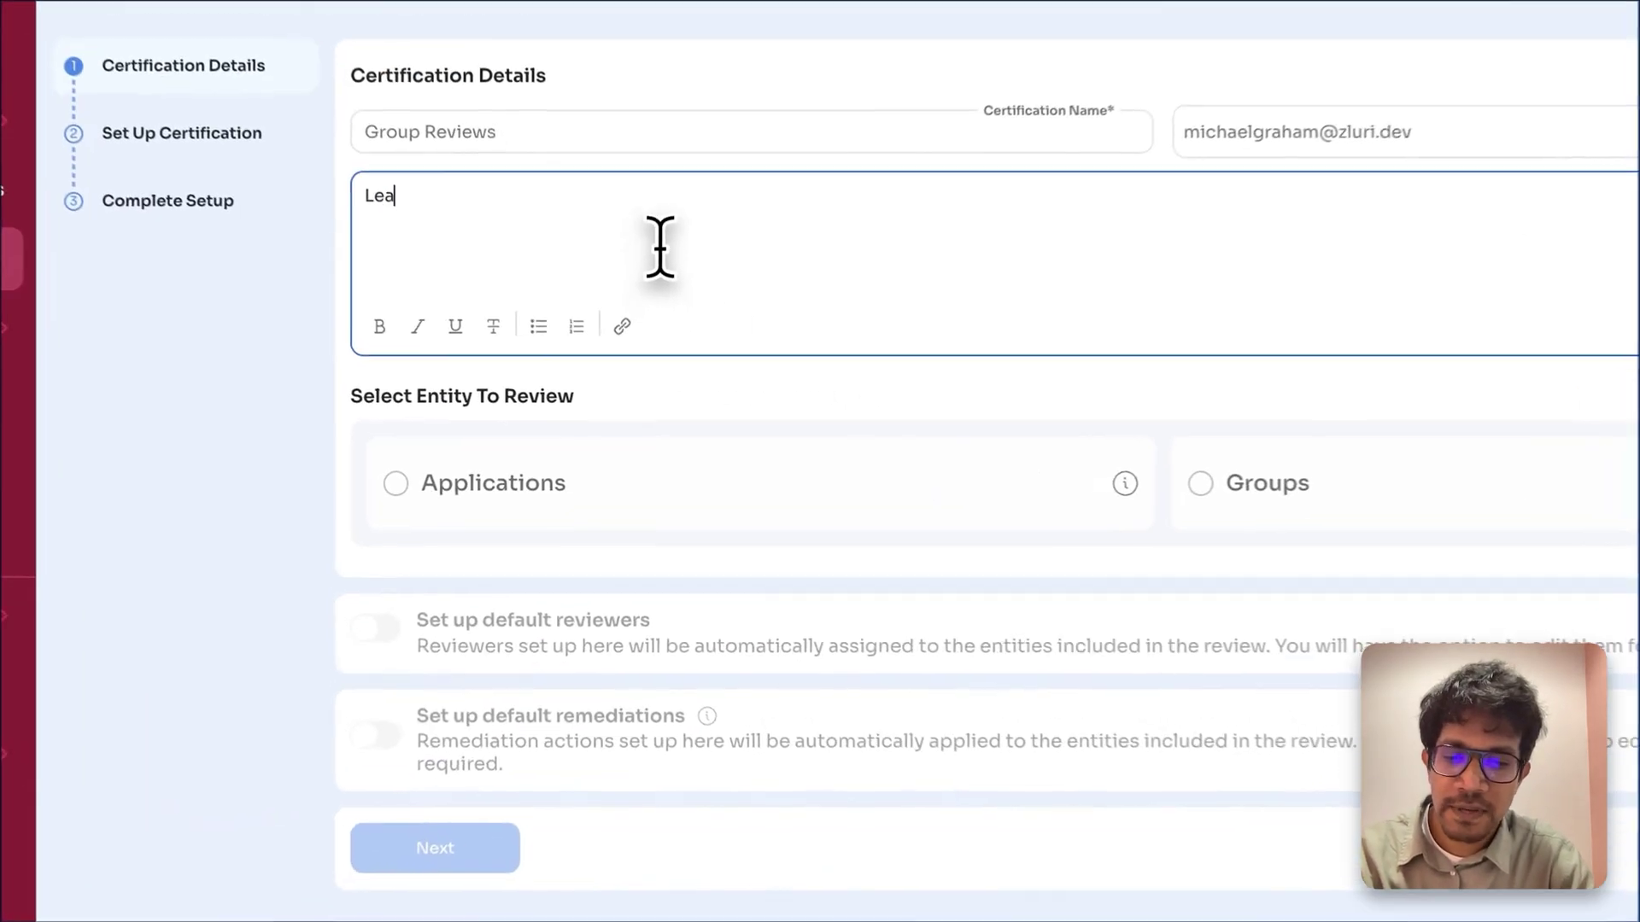
text(e)
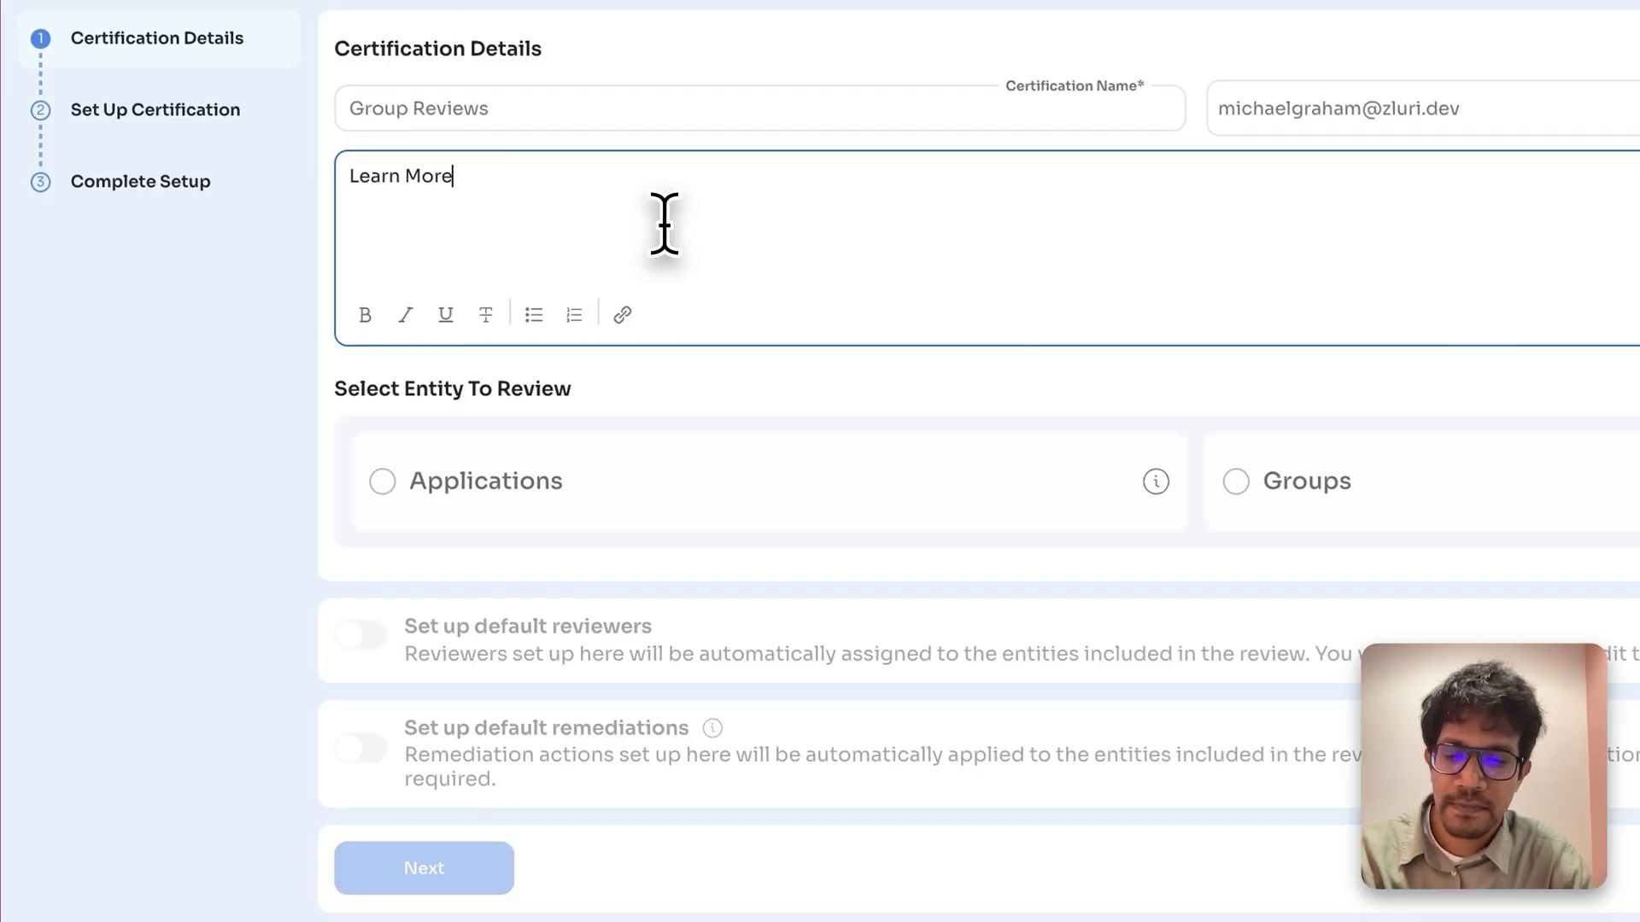
key(ctrl+a)
click(624, 323)
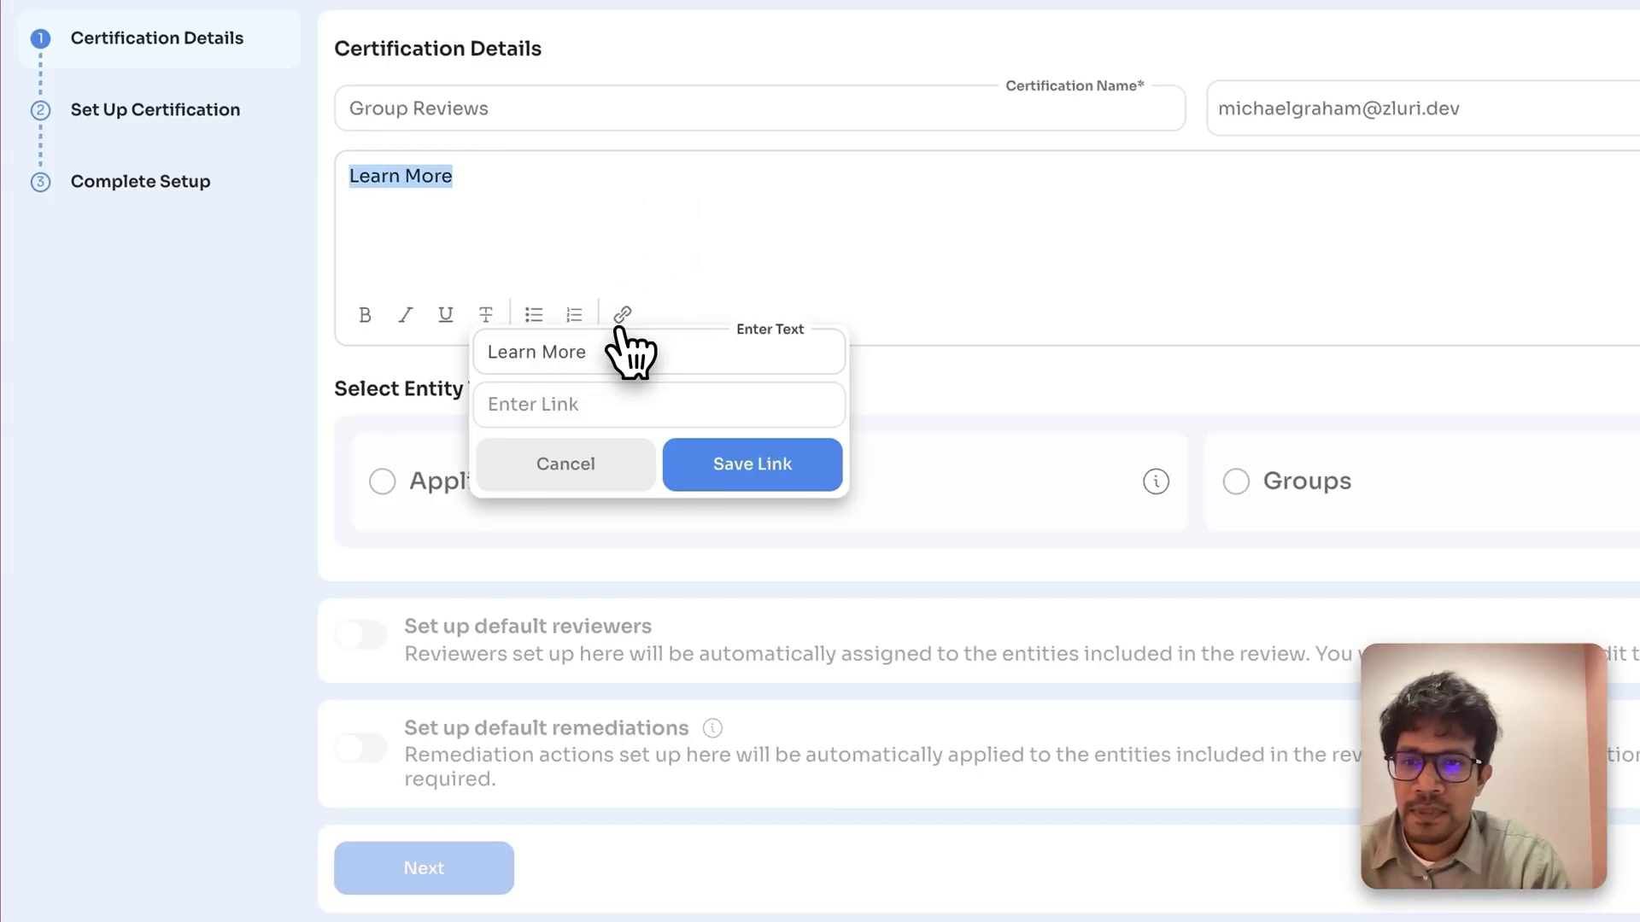
click(653, 403)
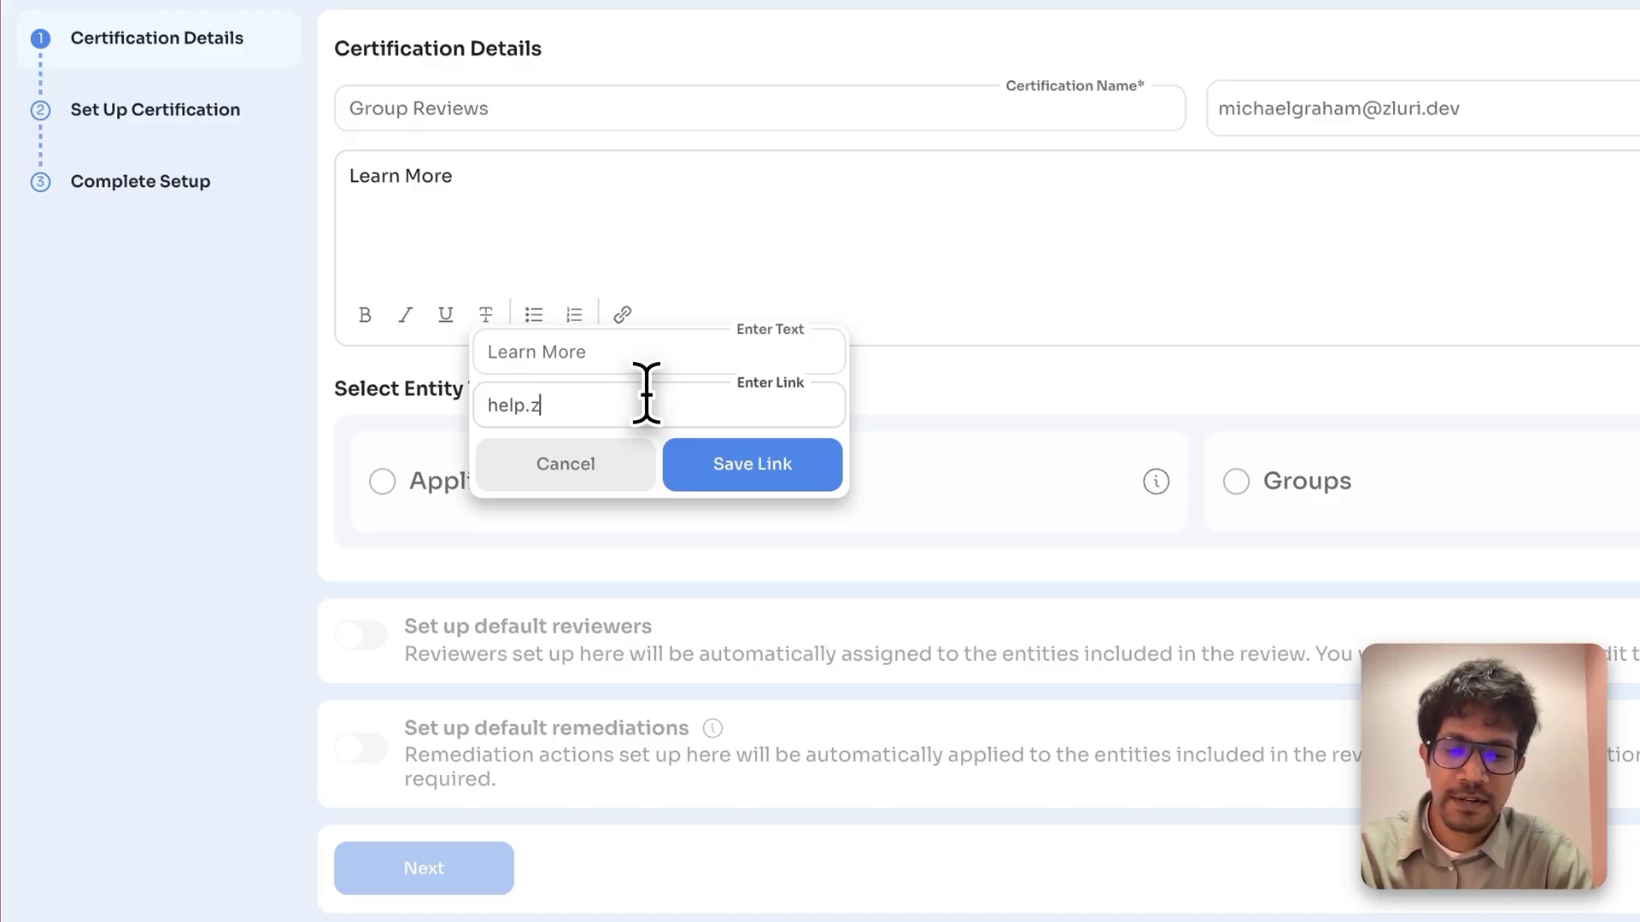
click(747, 487)
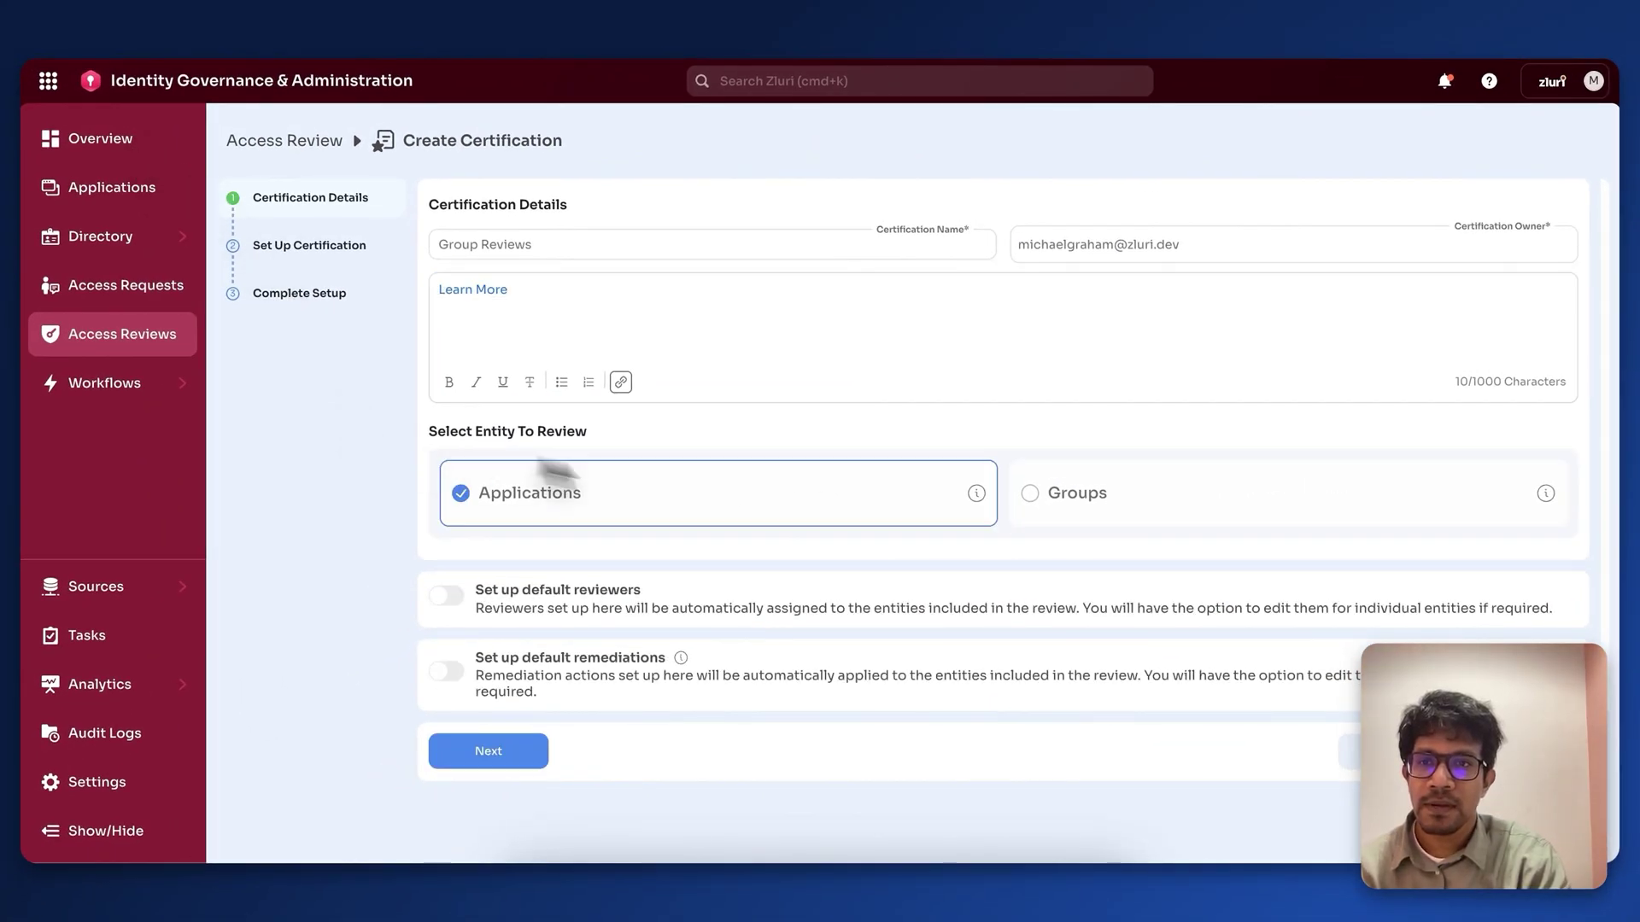
Step: Review Groups, enable default reviewers, and make the Reporting Manager role the primary reviewer
click(1059, 503)
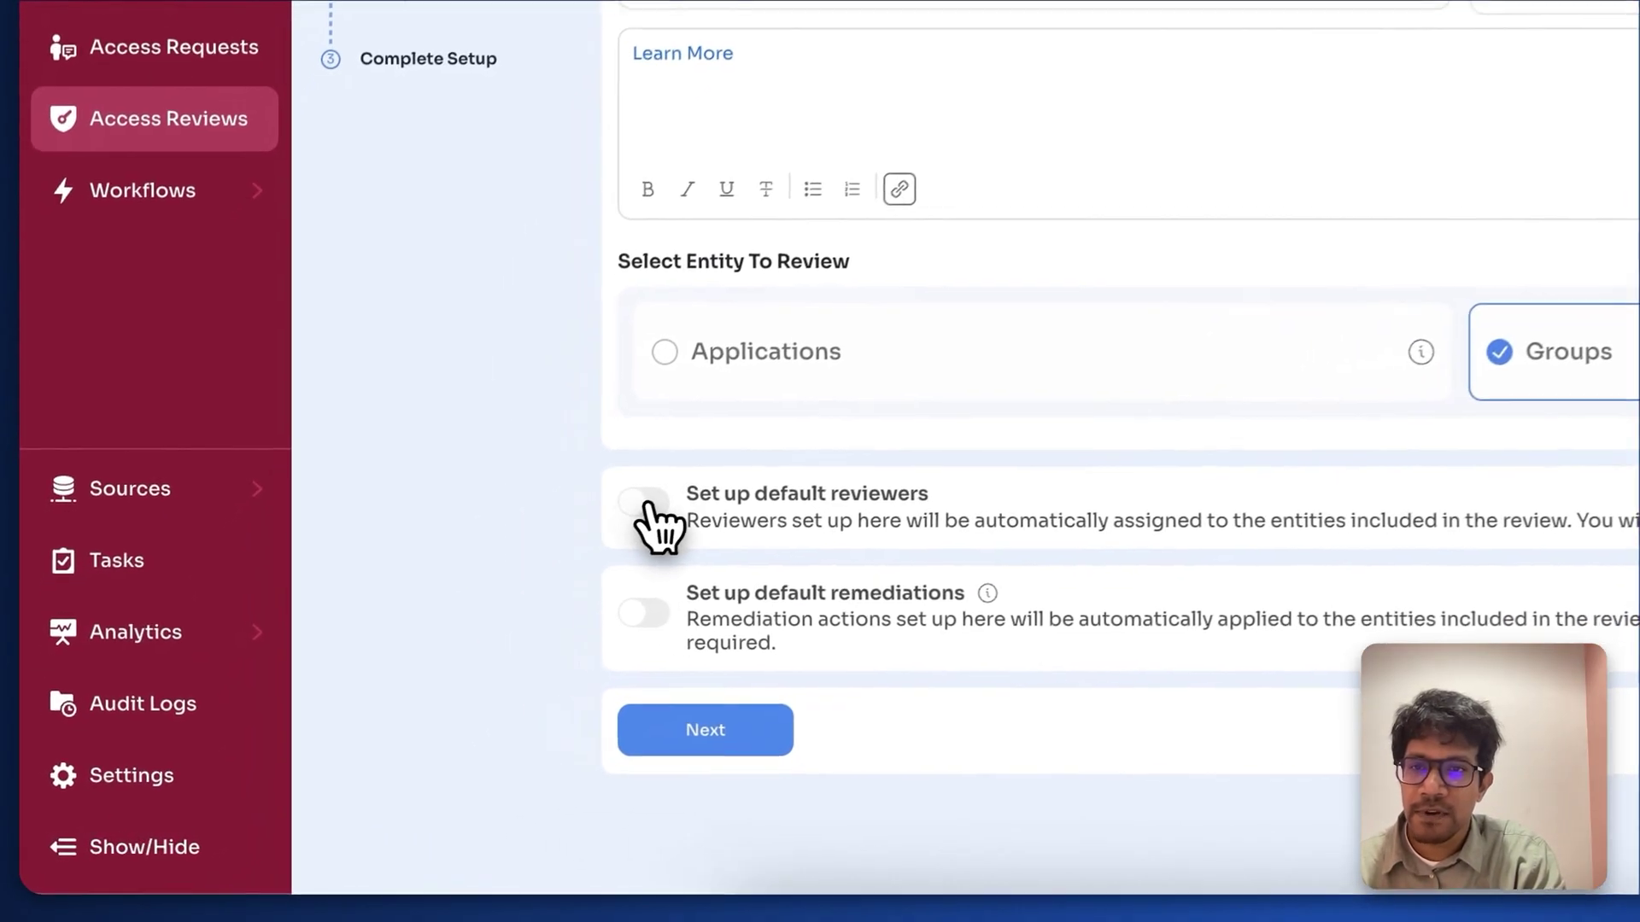
click(446, 595)
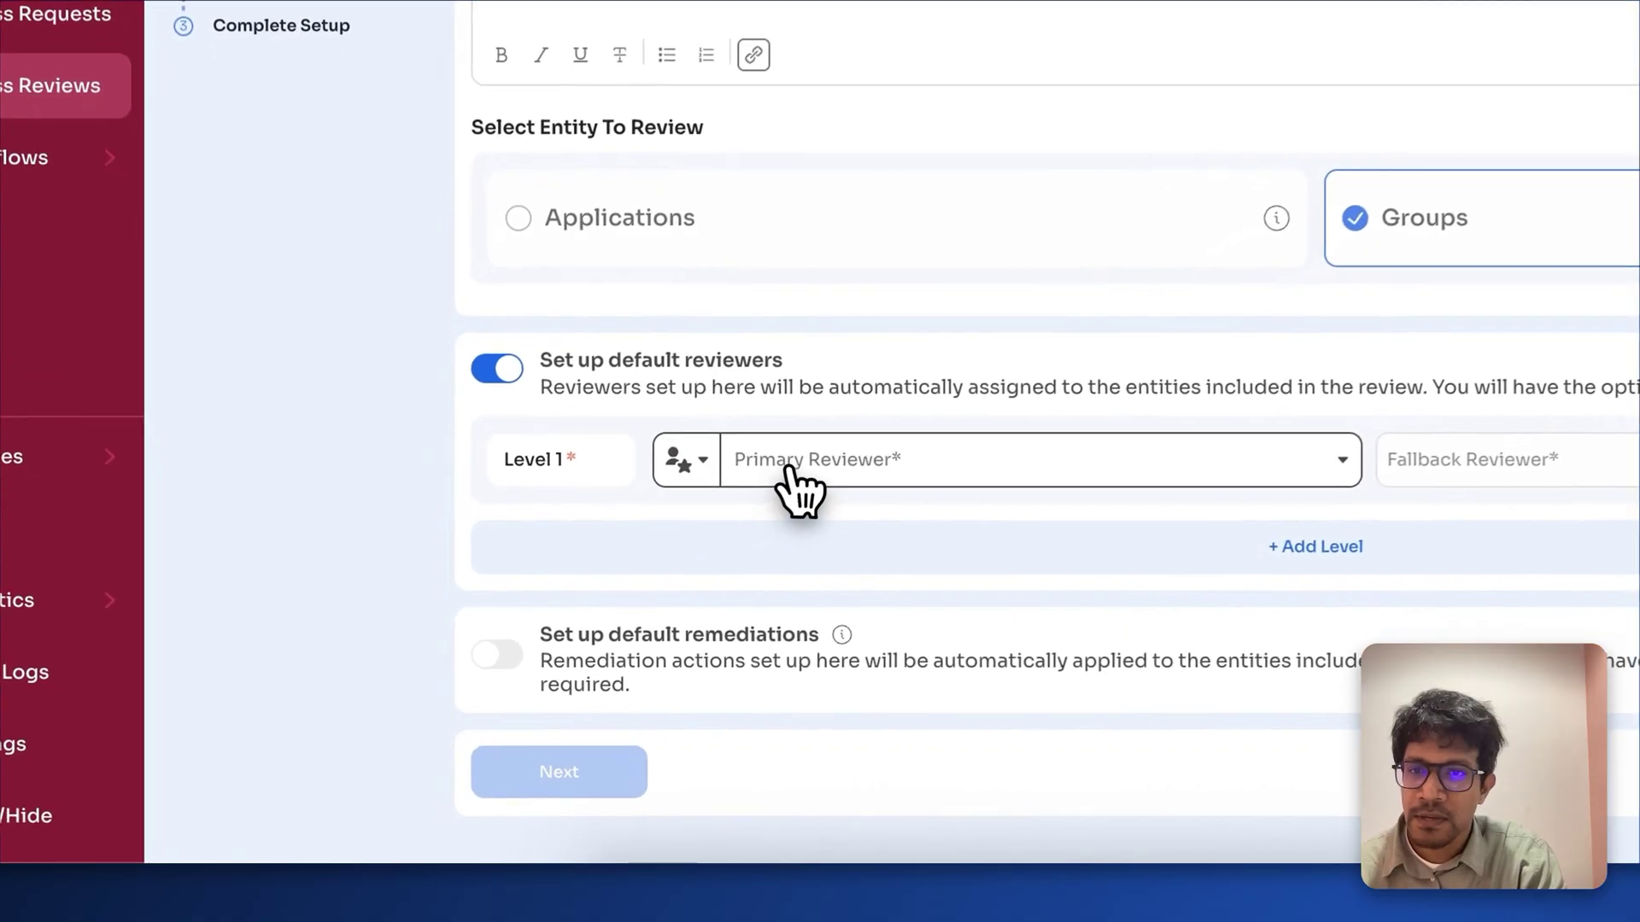
click(642, 591)
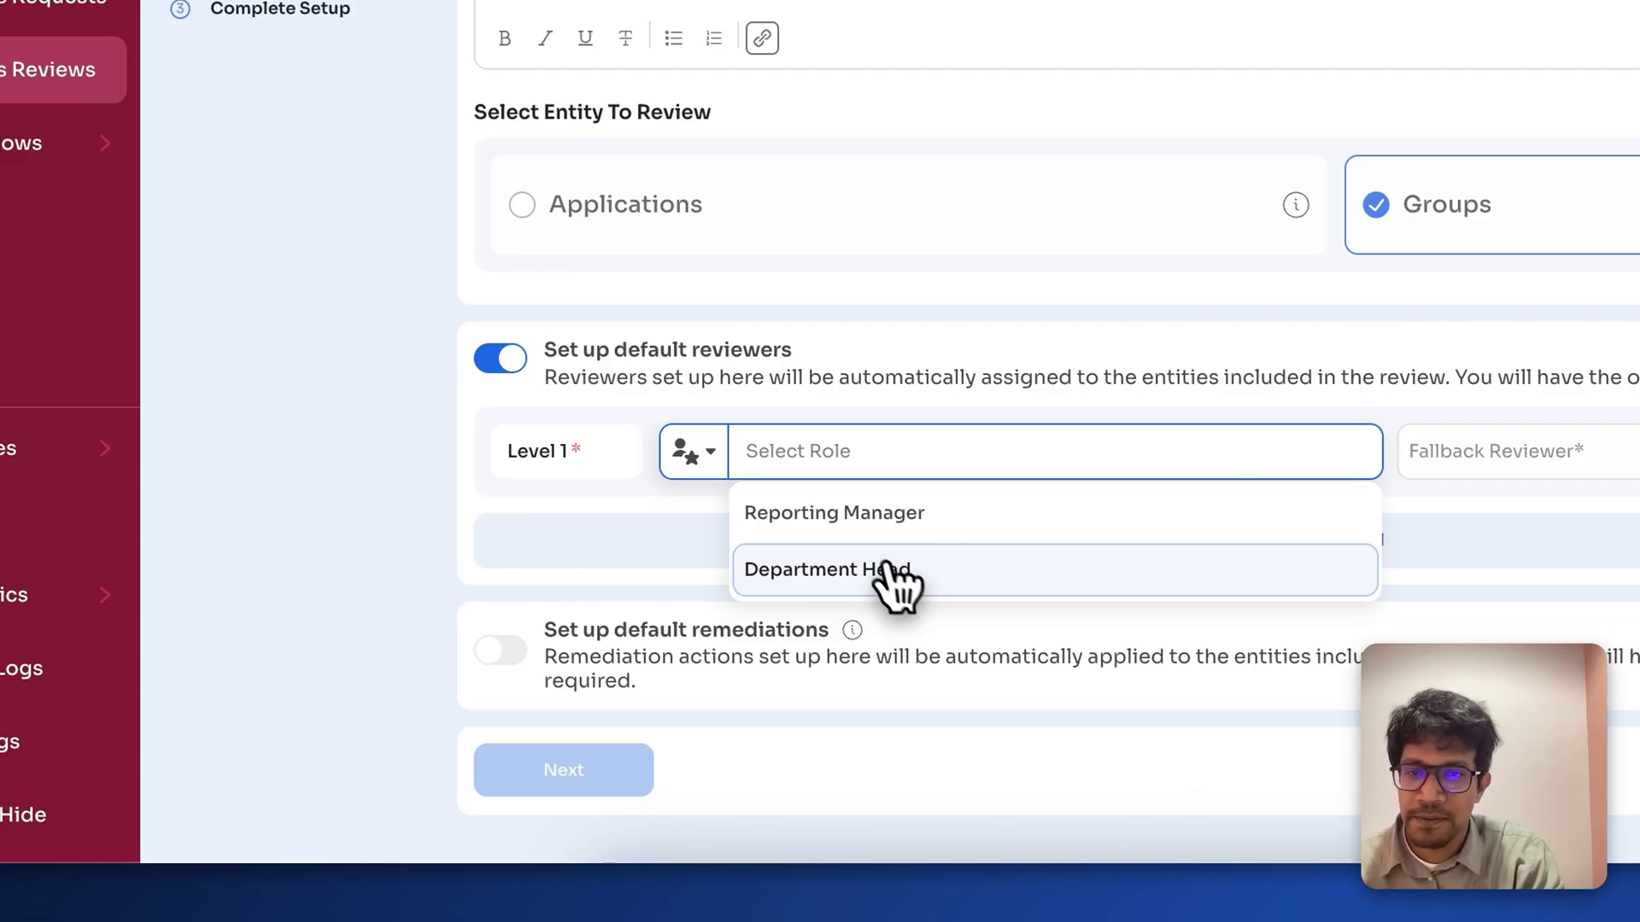
click(693, 453)
click(773, 551)
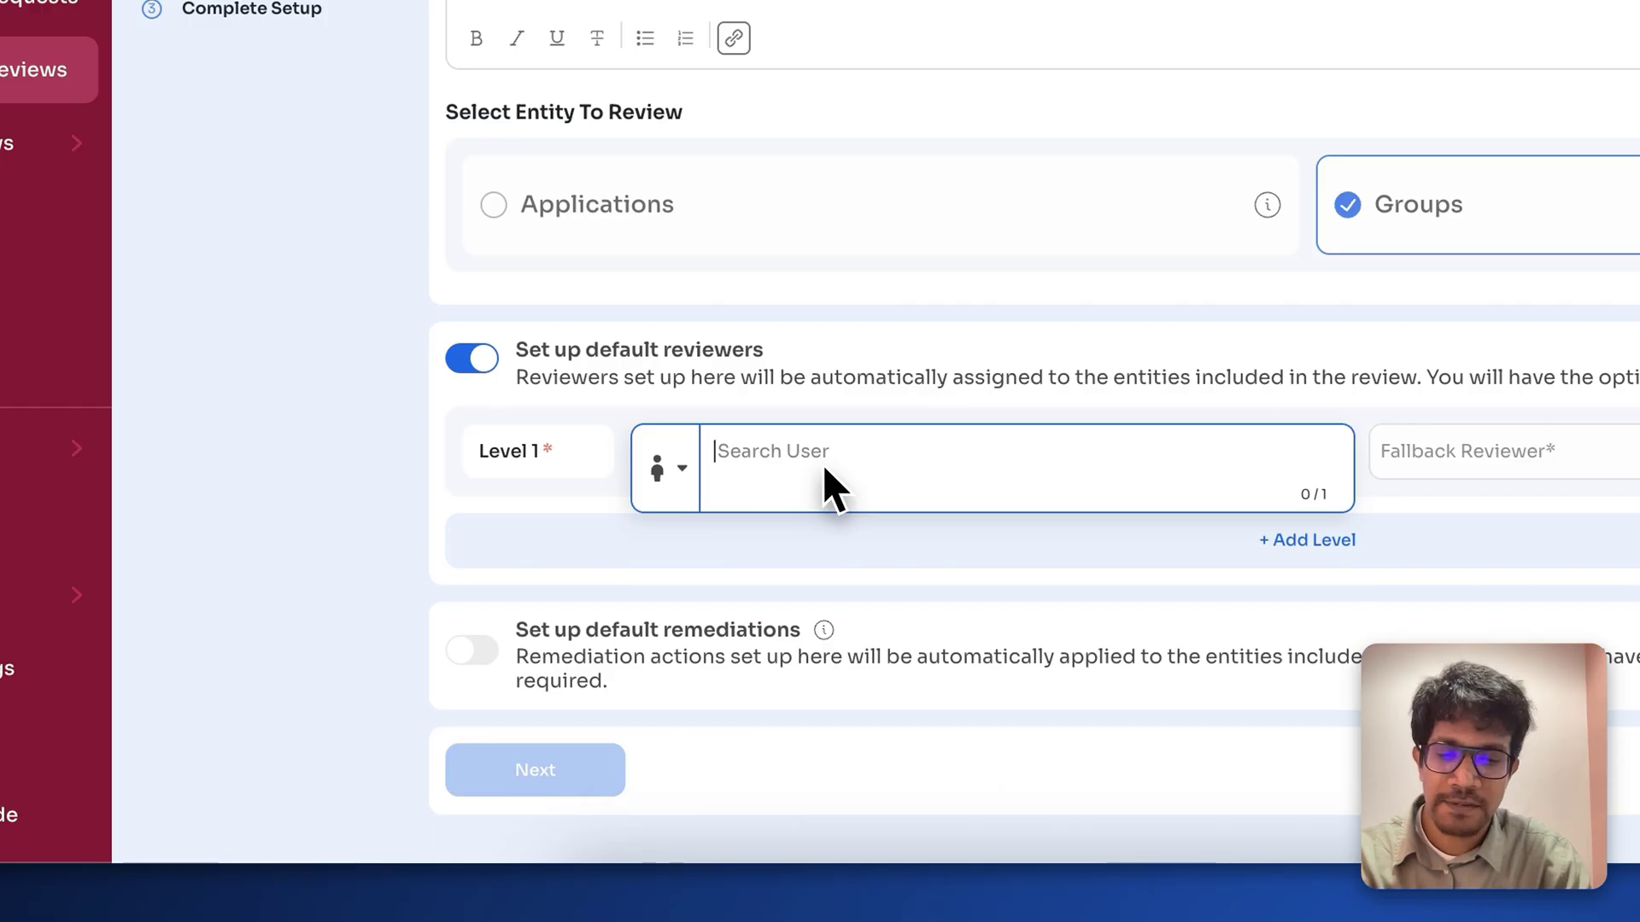
text(aaron)
scroll(854, 555, down, 3)
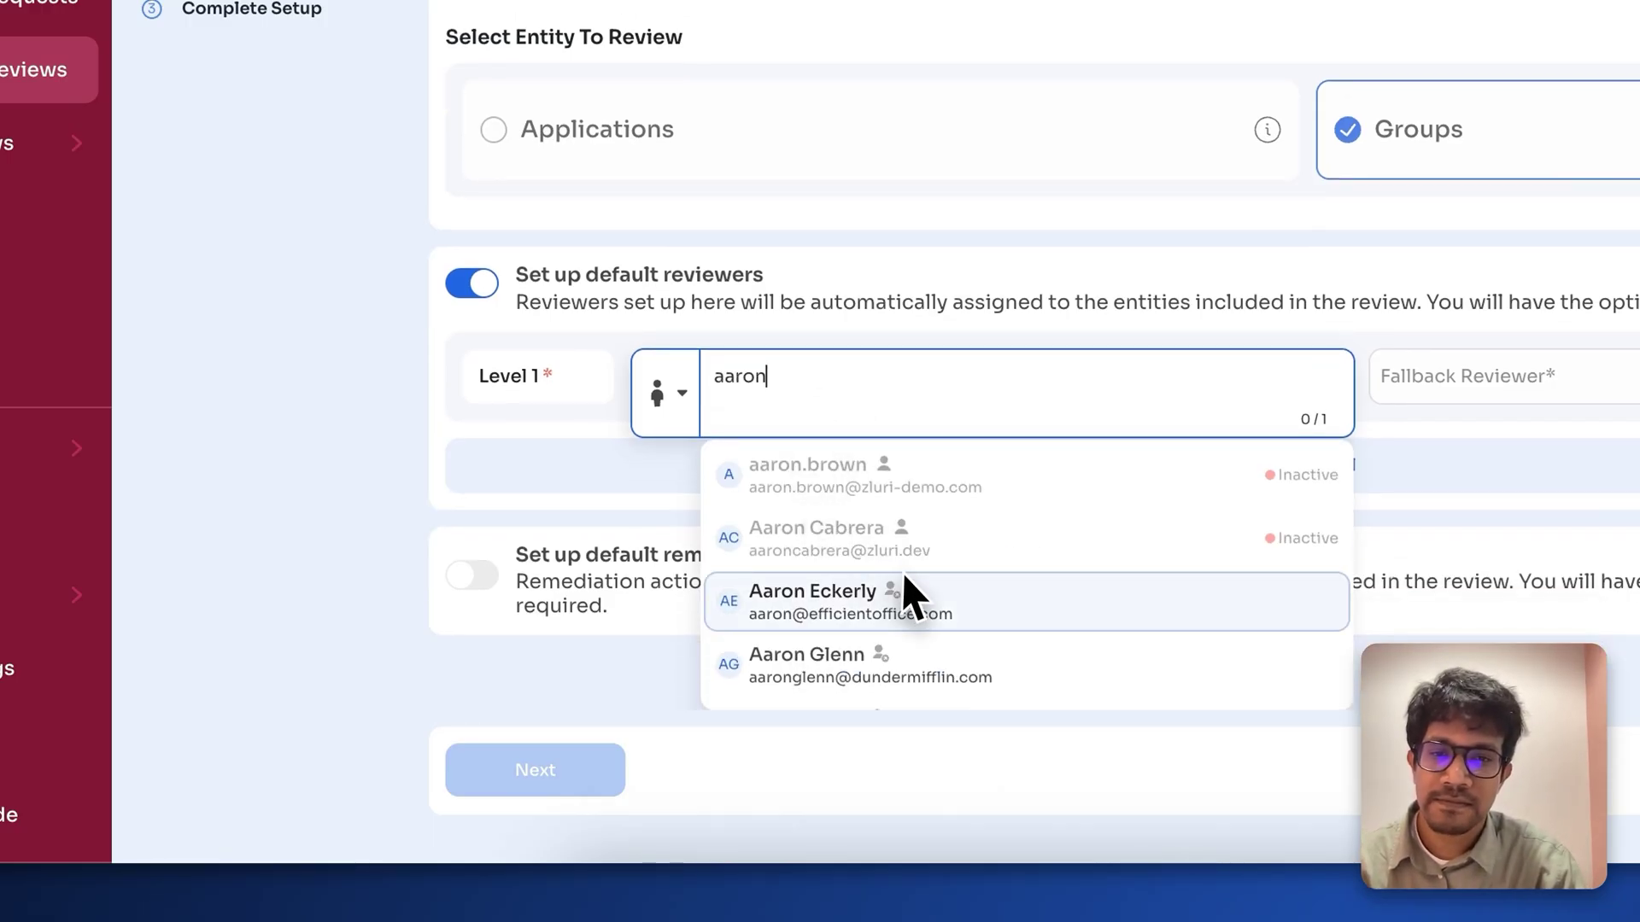
click(737, 418)
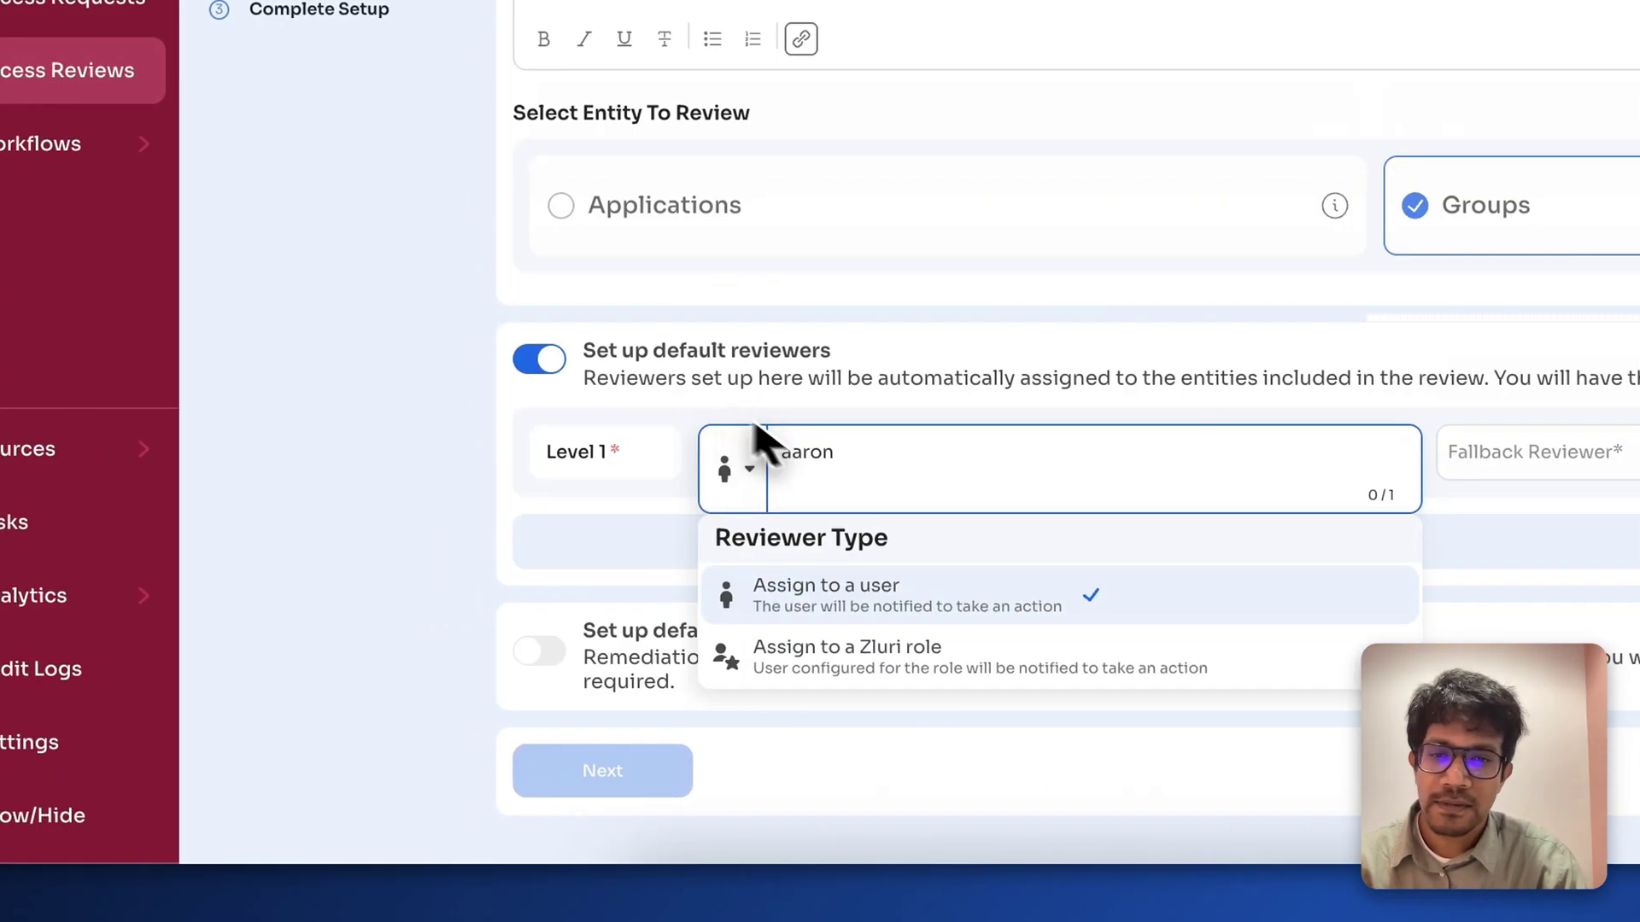
click(927, 658)
click(773, 495)
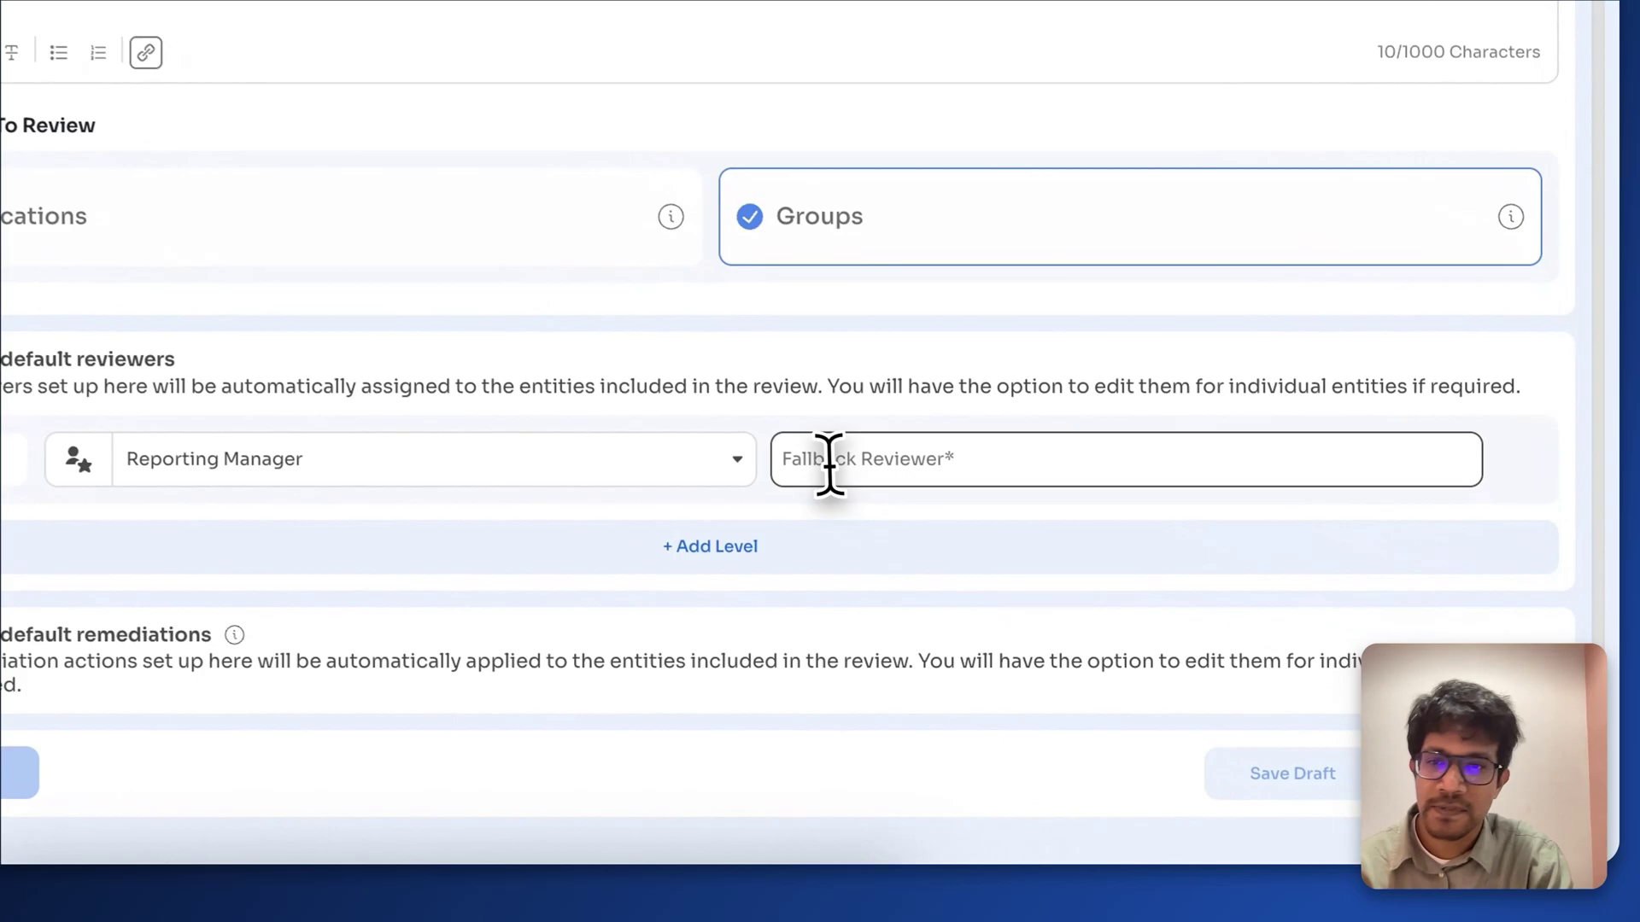
Step: Set the owner's account as fallback reviewer and add second and third reviewer levels
click(1081, 592)
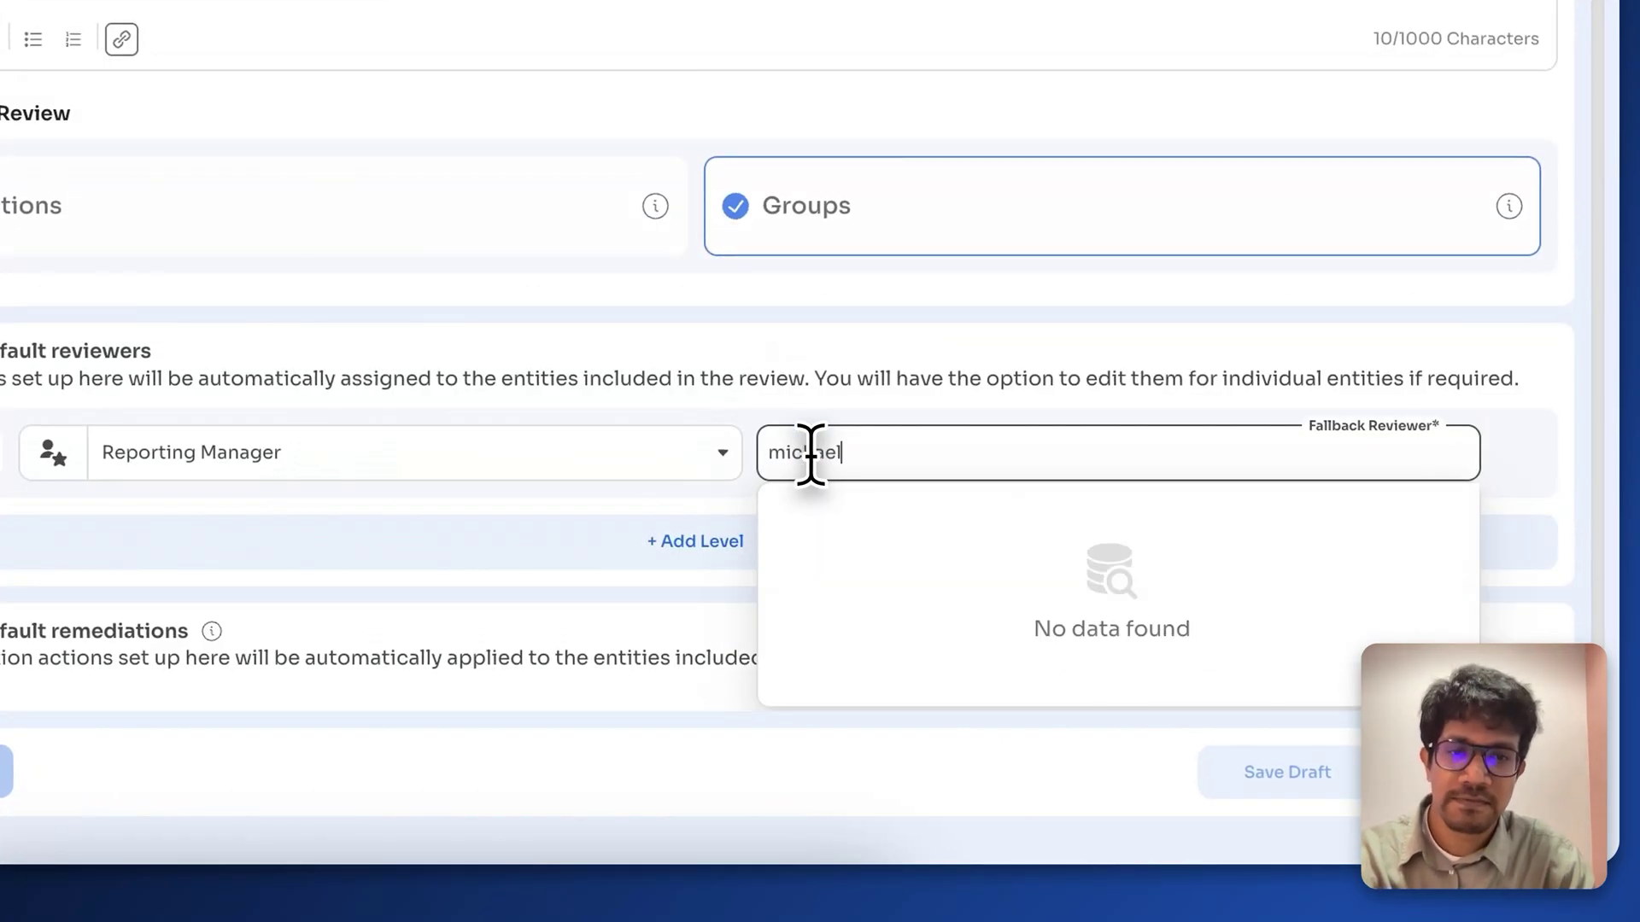
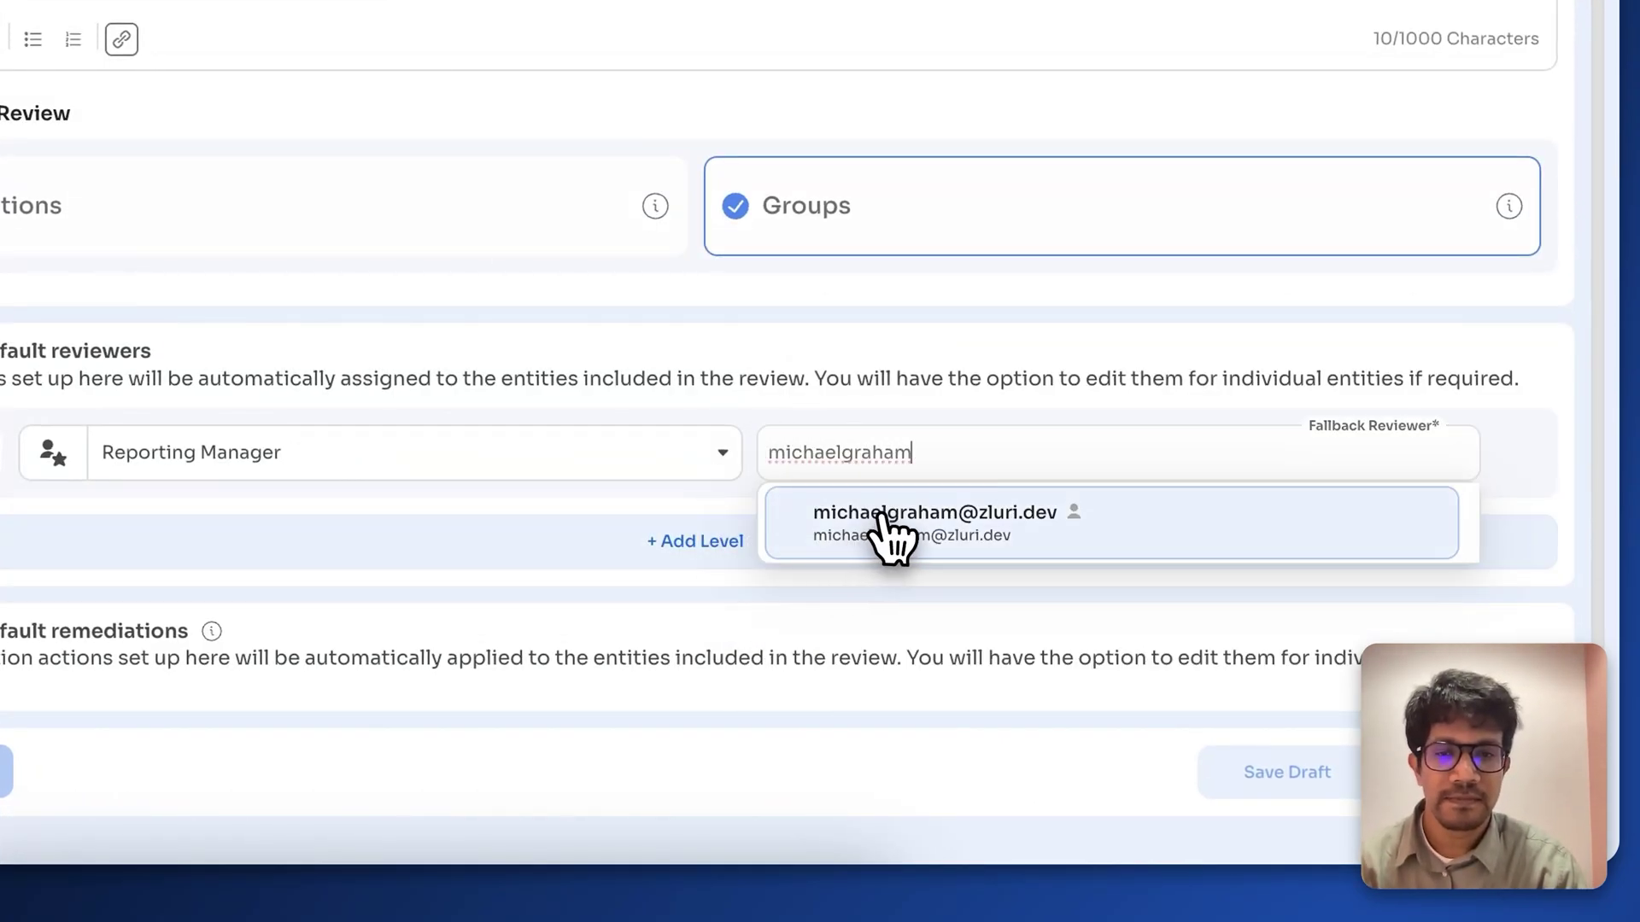
click(884, 523)
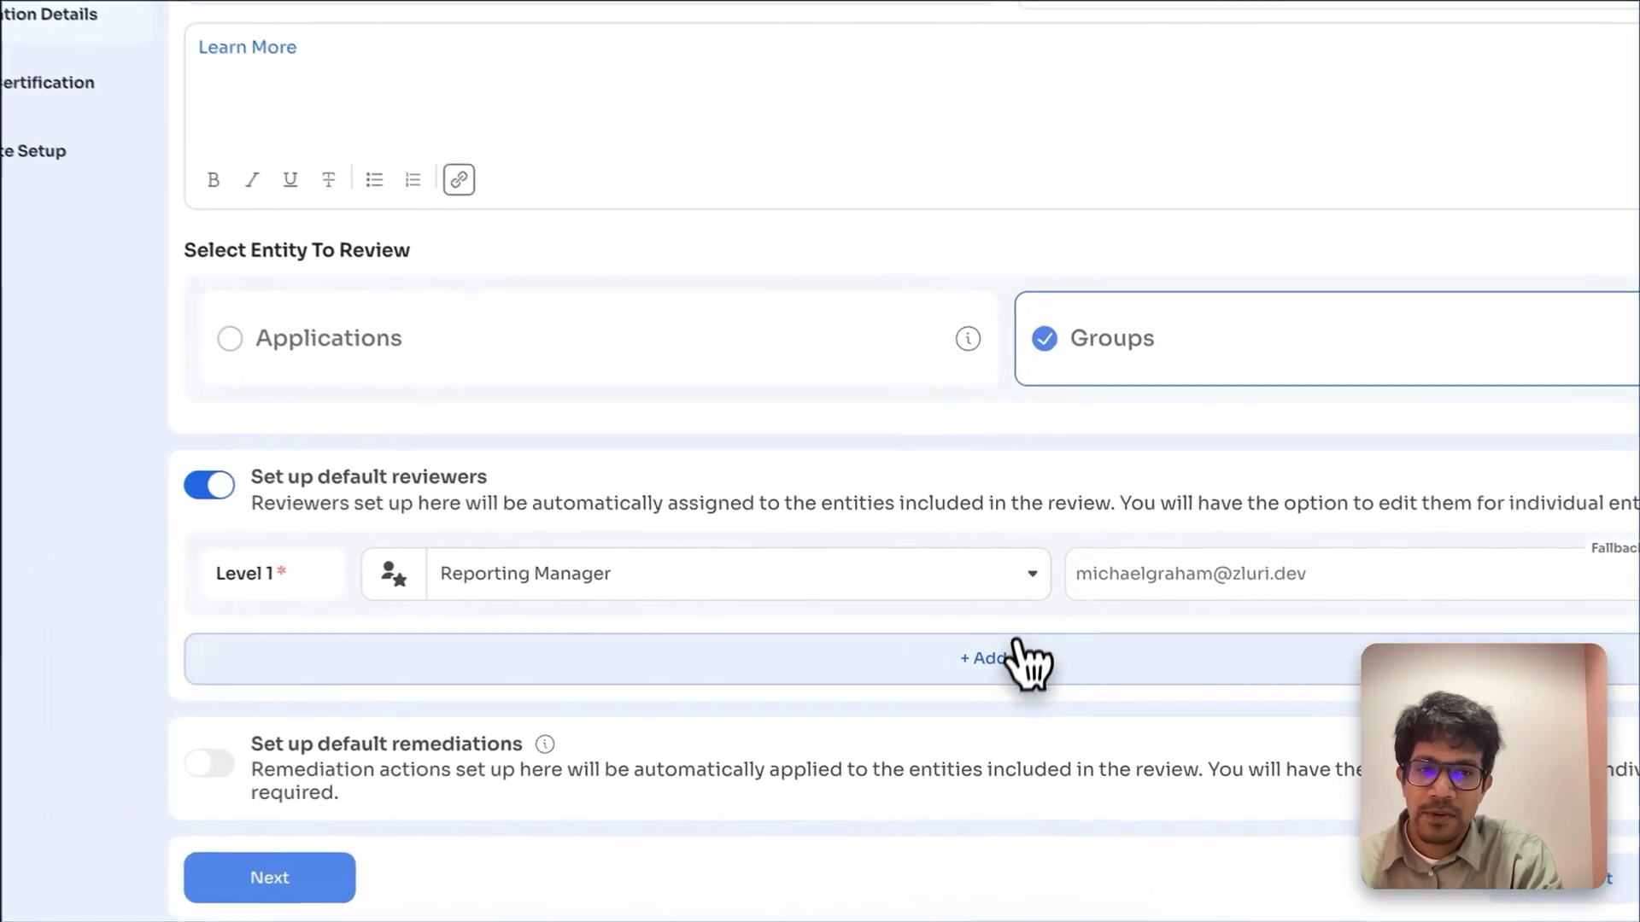
click(1029, 651)
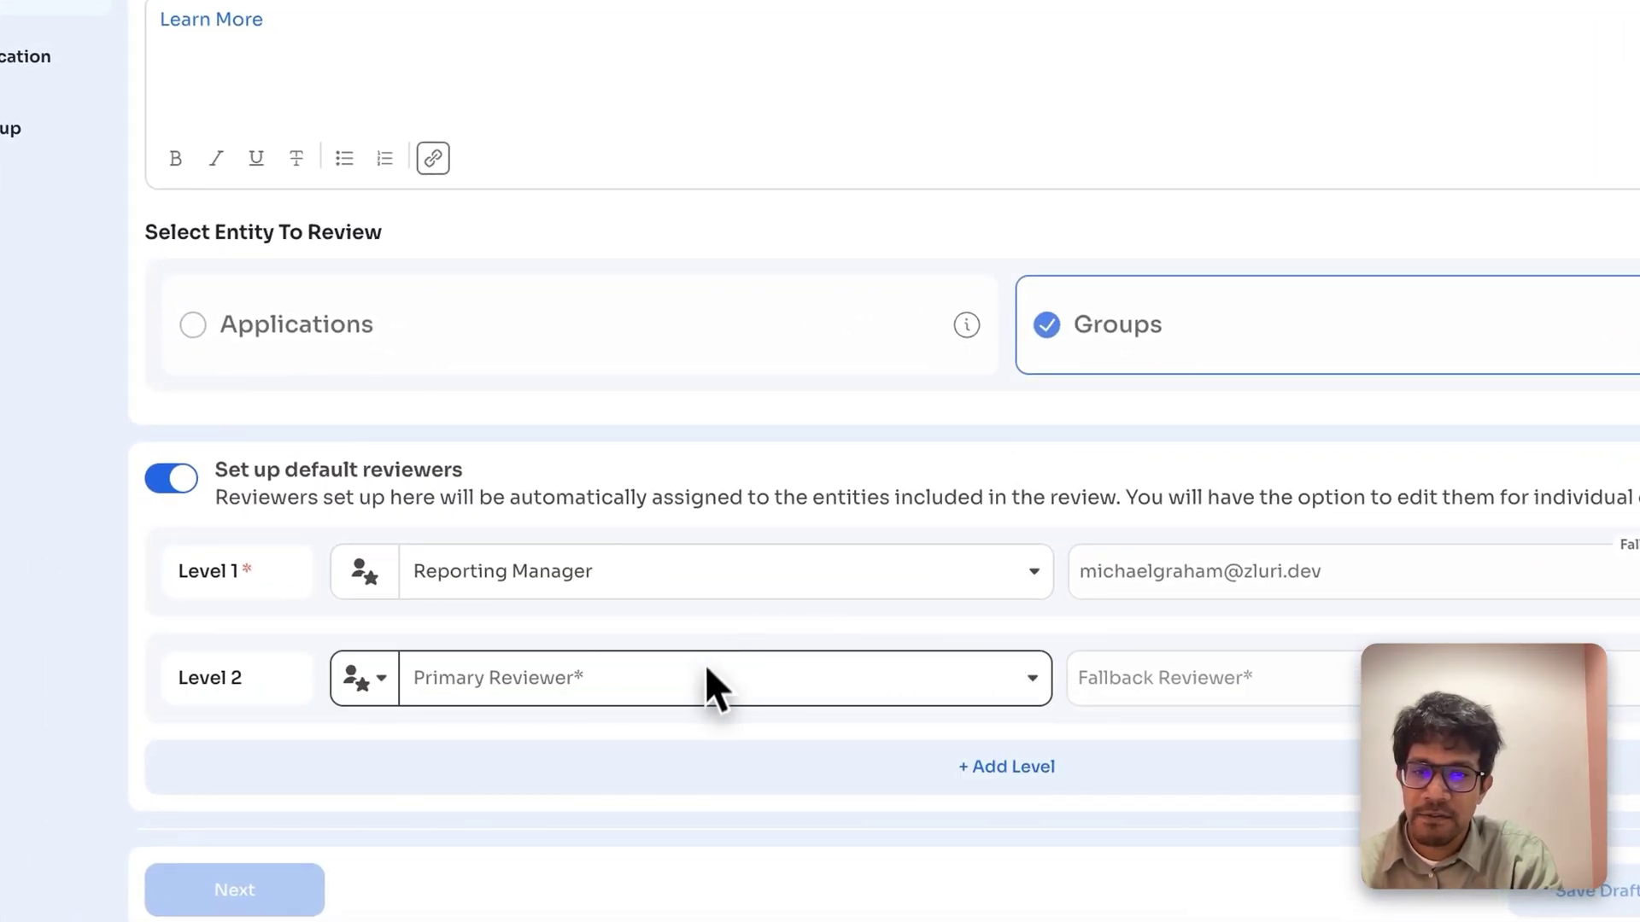
click(696, 764)
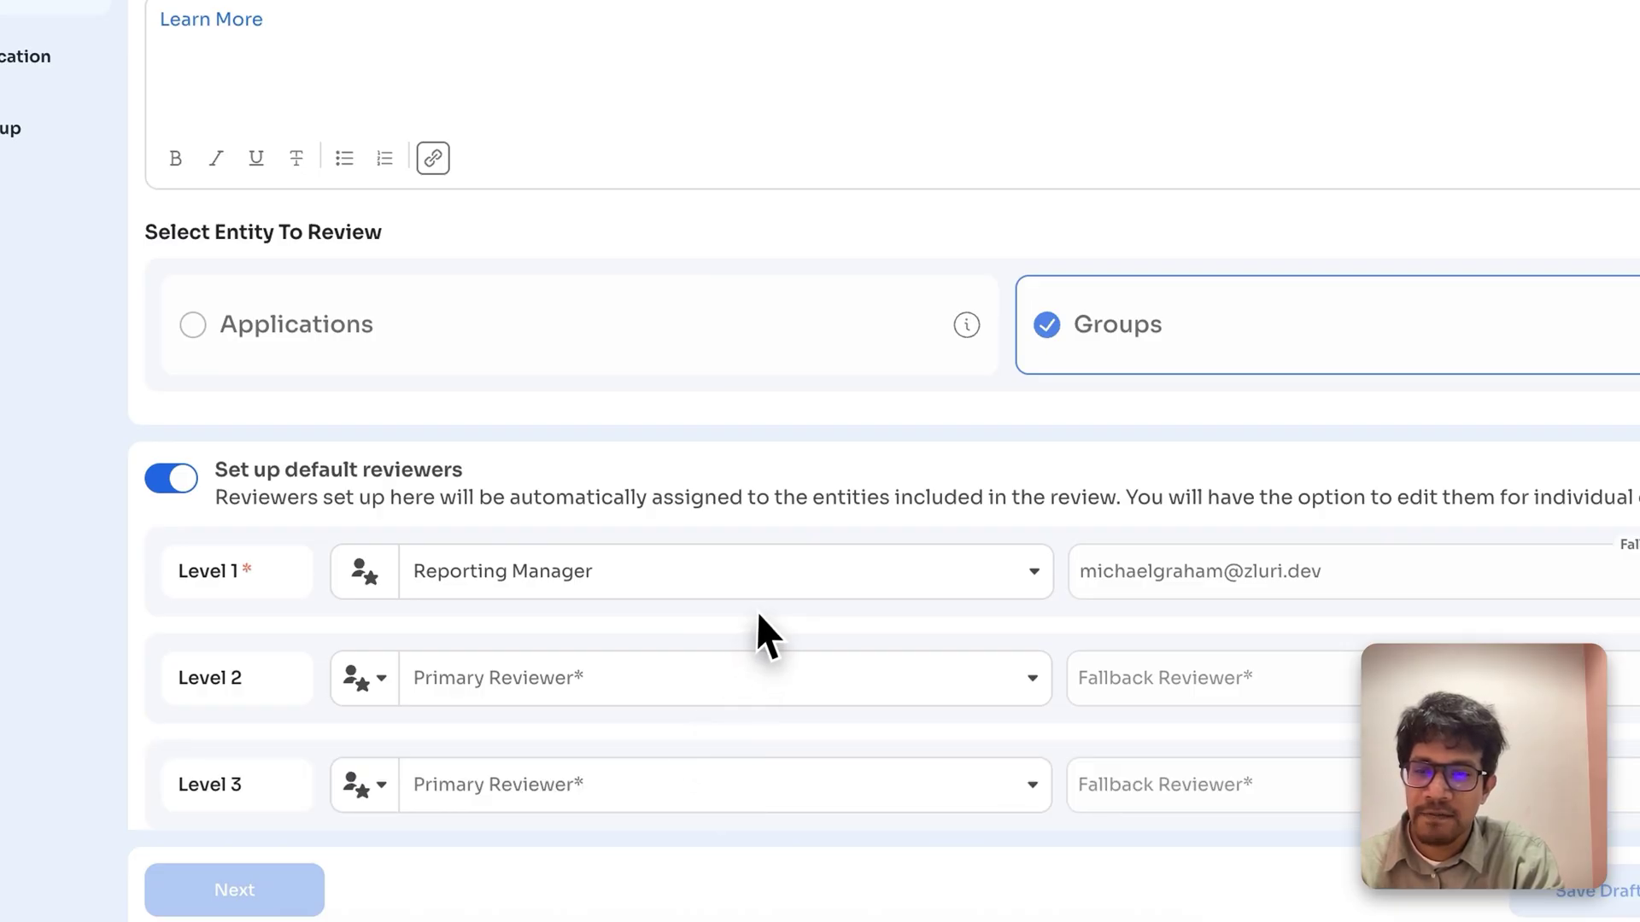
scroll(757, 611, down, 1)
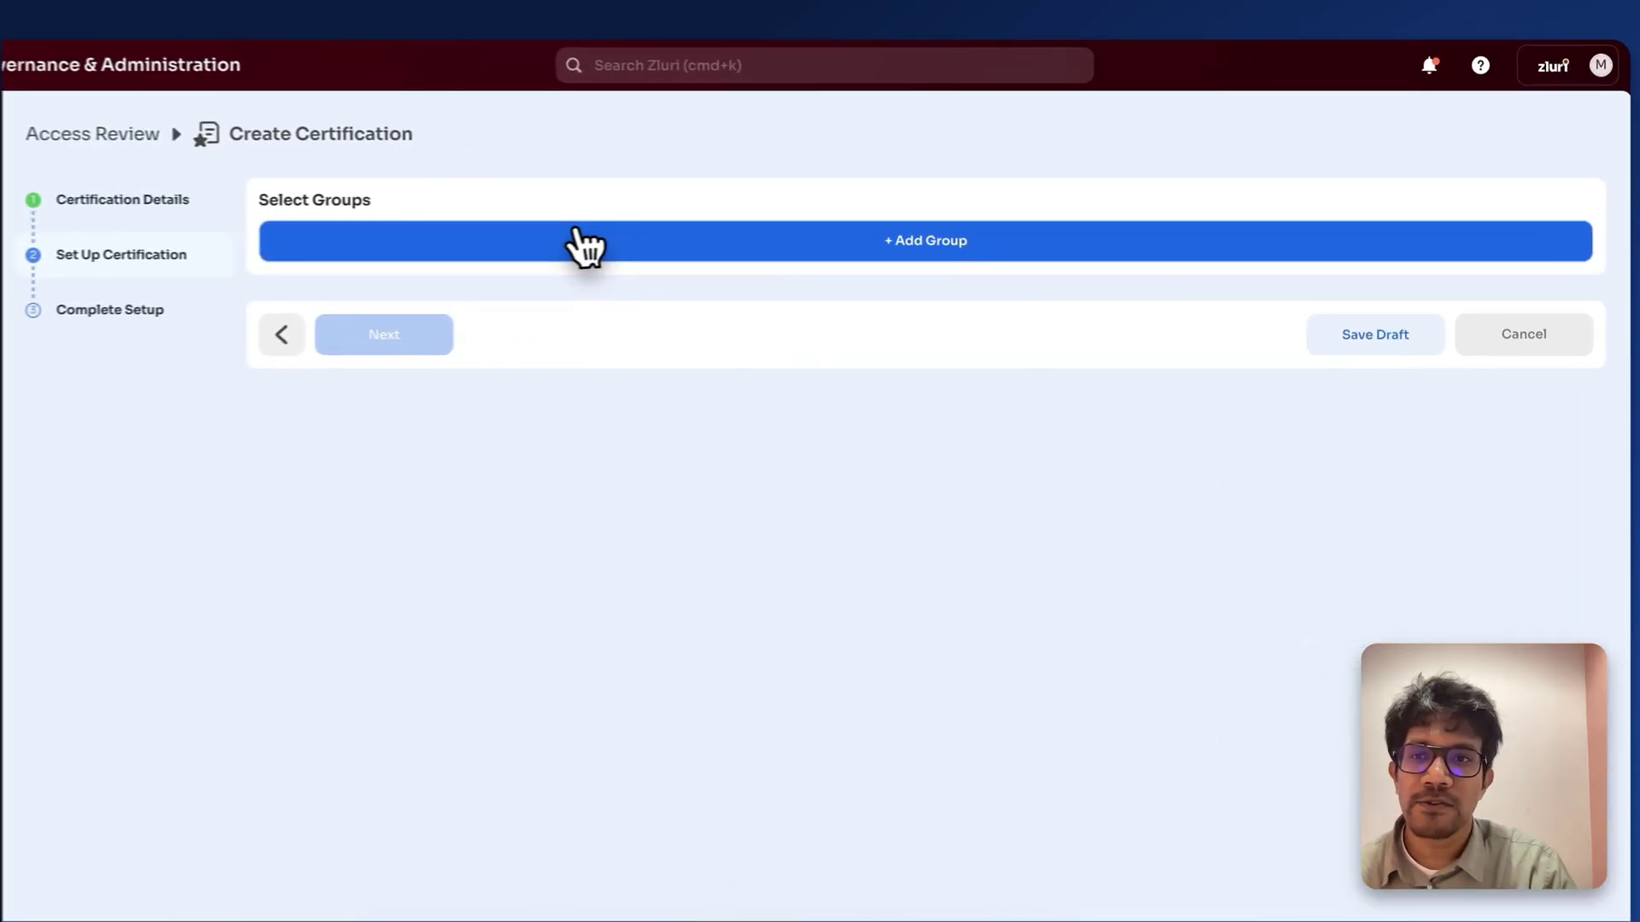
Step: Add Engineering Group B (432 users) by searching 'eng' in Select Group
click(550, 247)
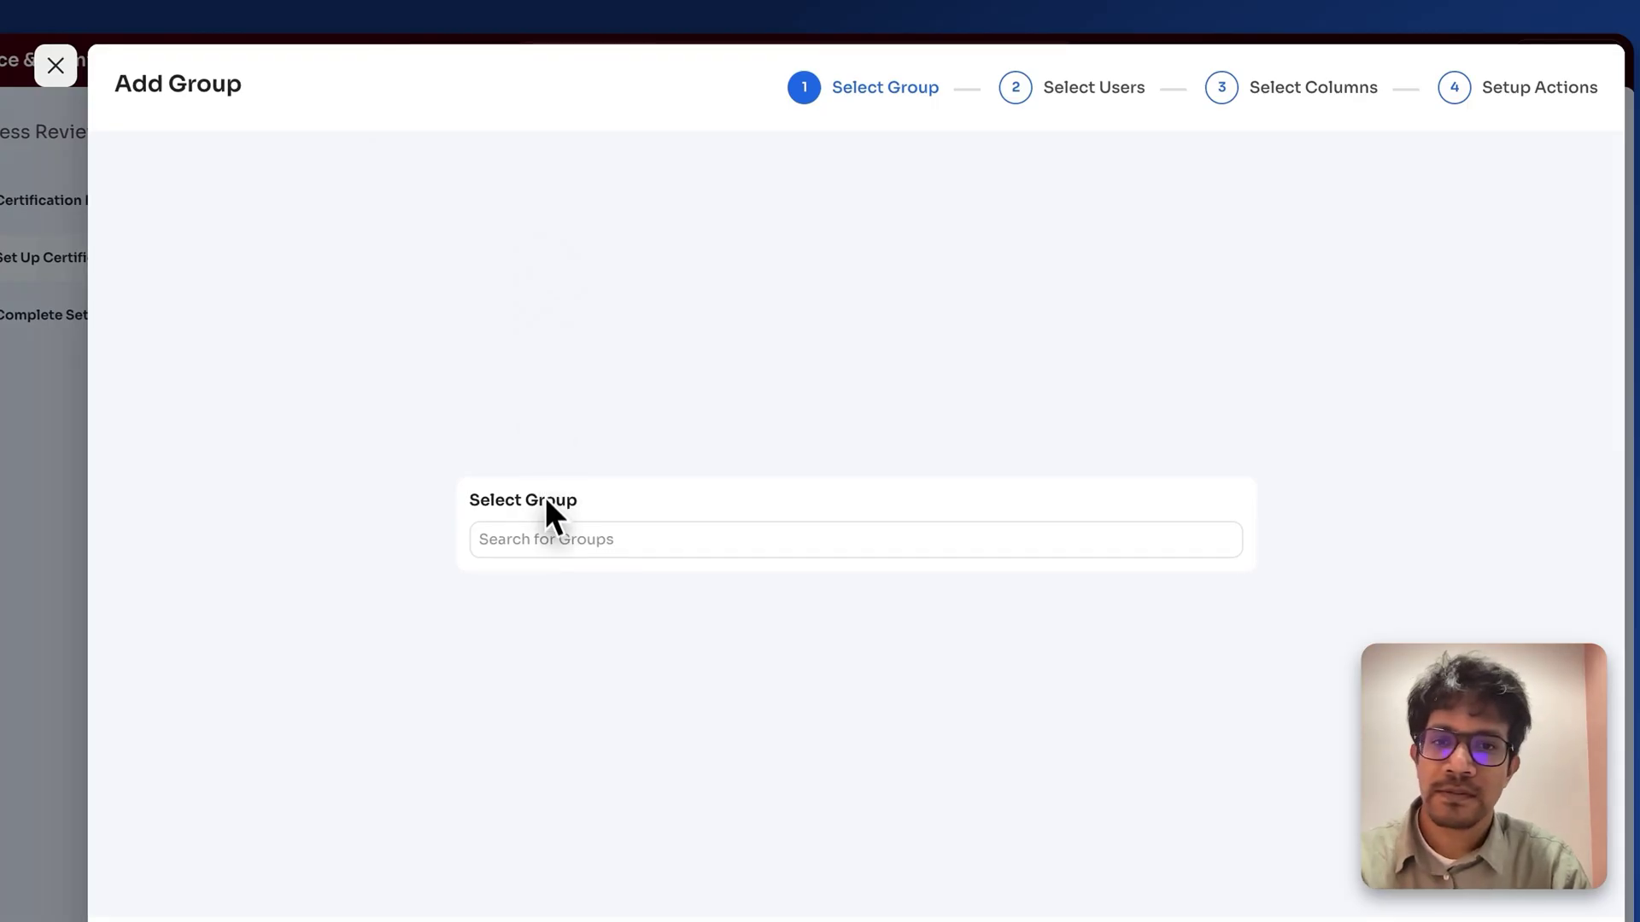
click(548, 538)
text(engineering)
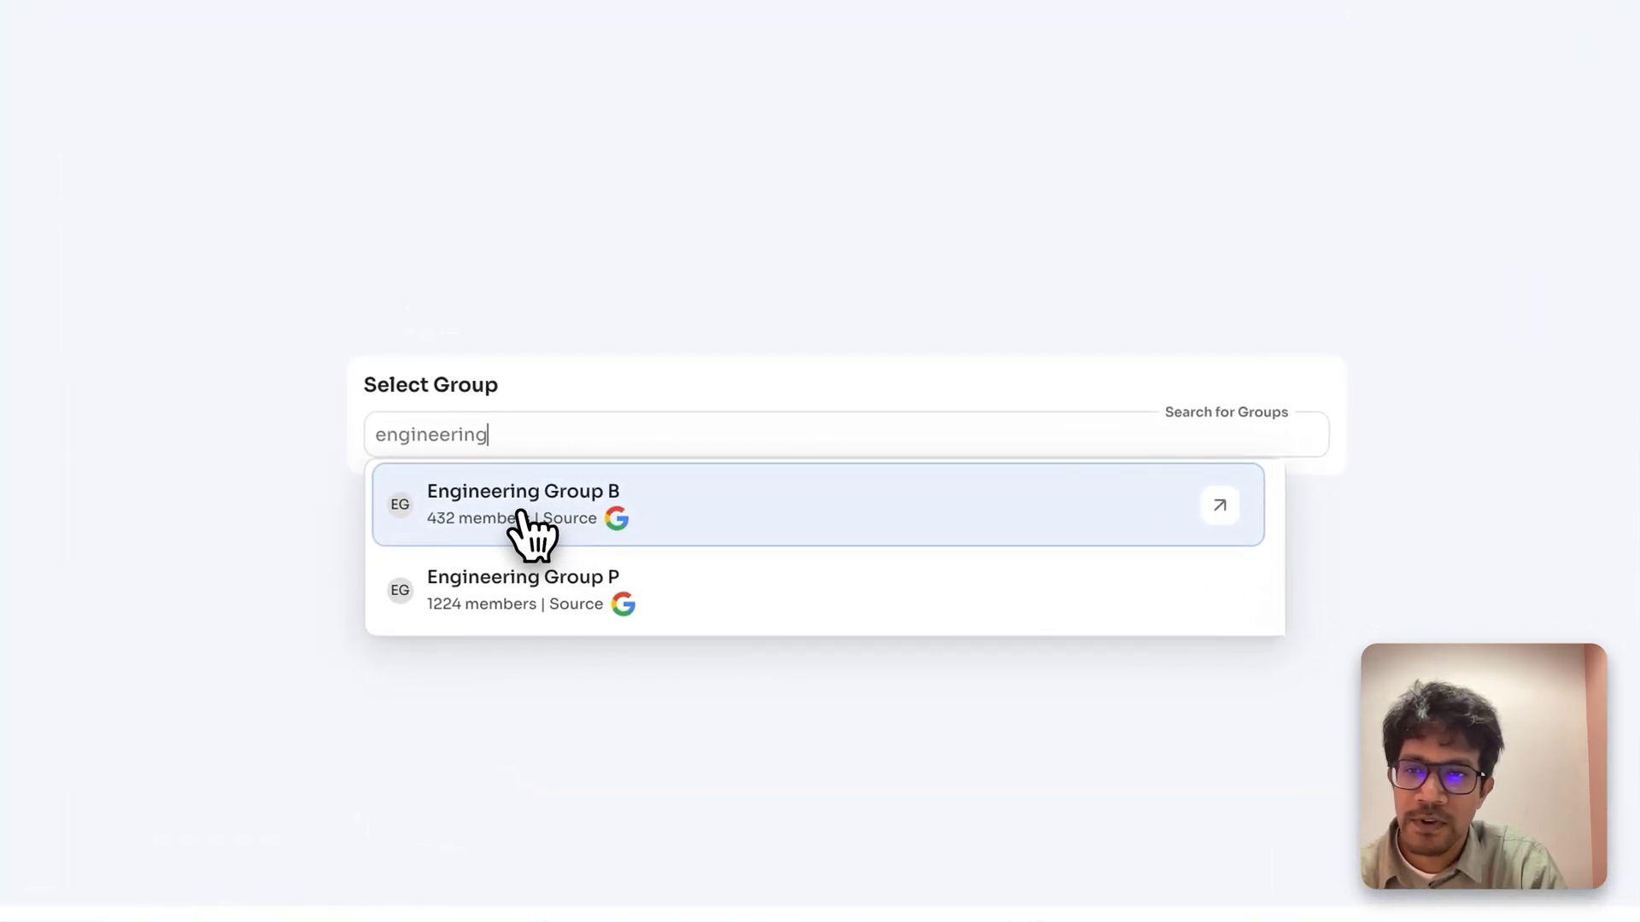
click(523, 514)
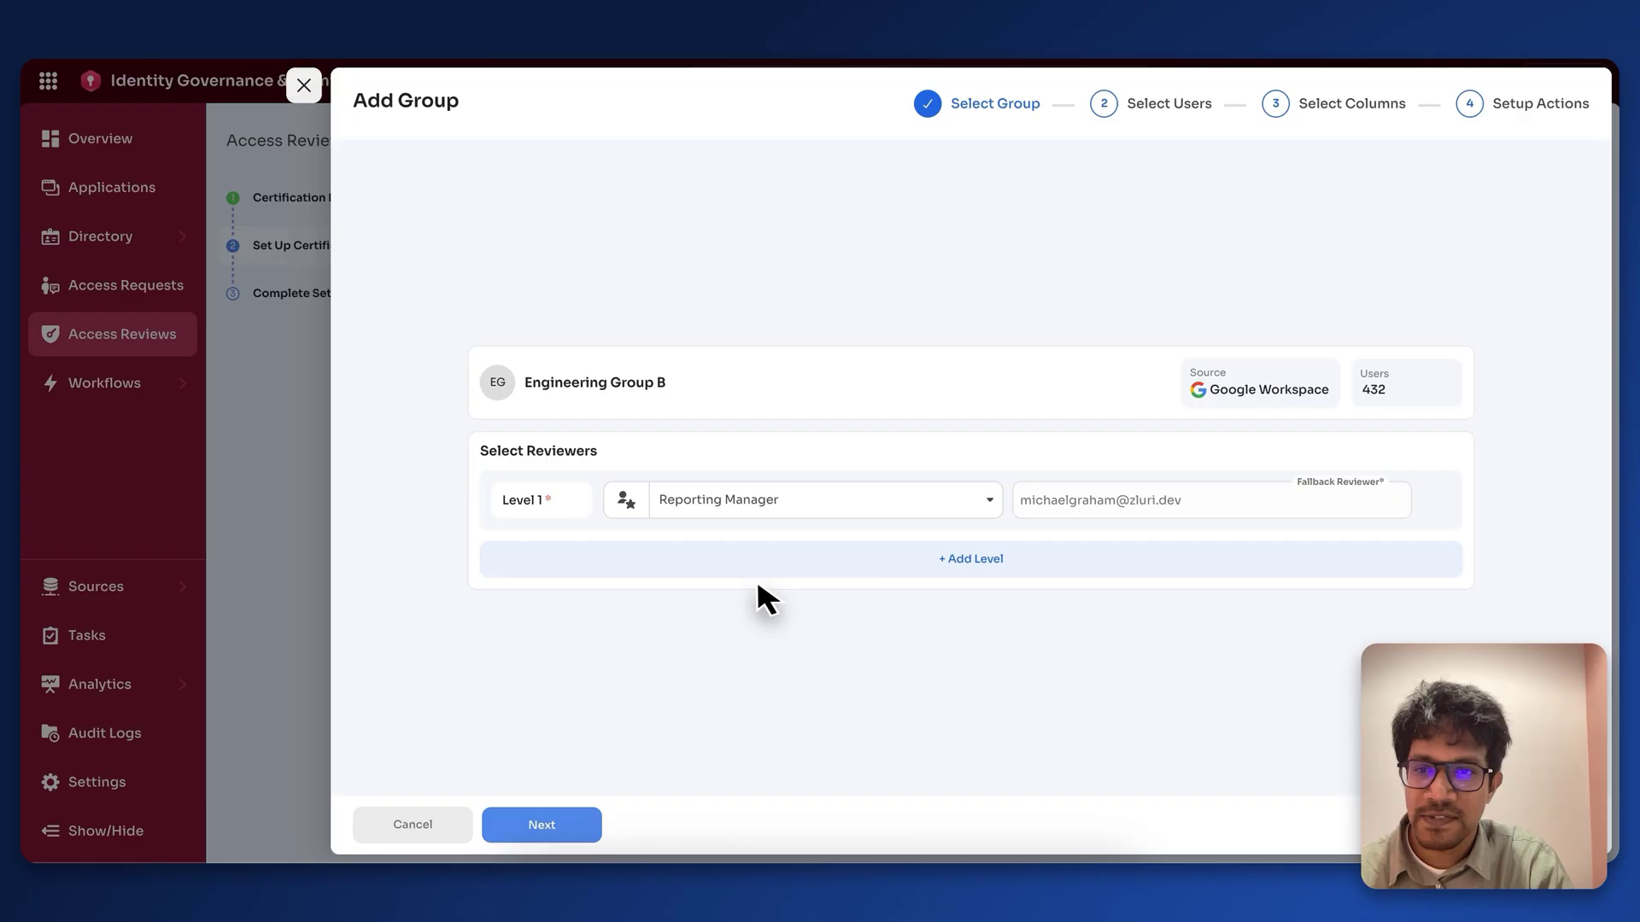
Step: Filter the group's users by Account Type to External accounts only
click(560, 828)
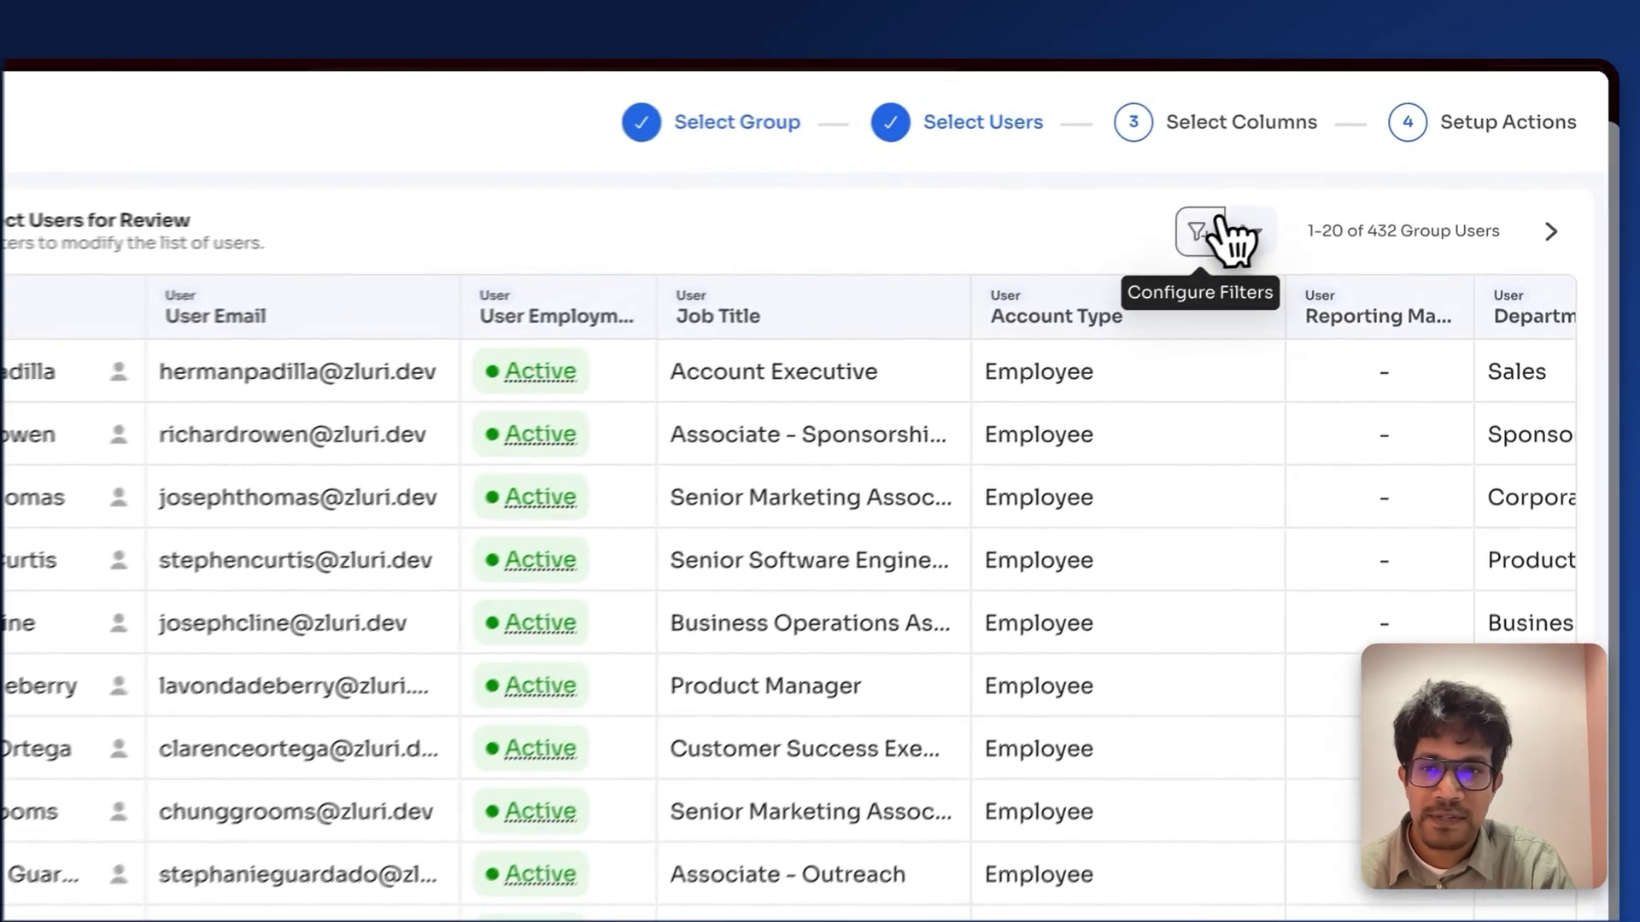
click(1187, 241)
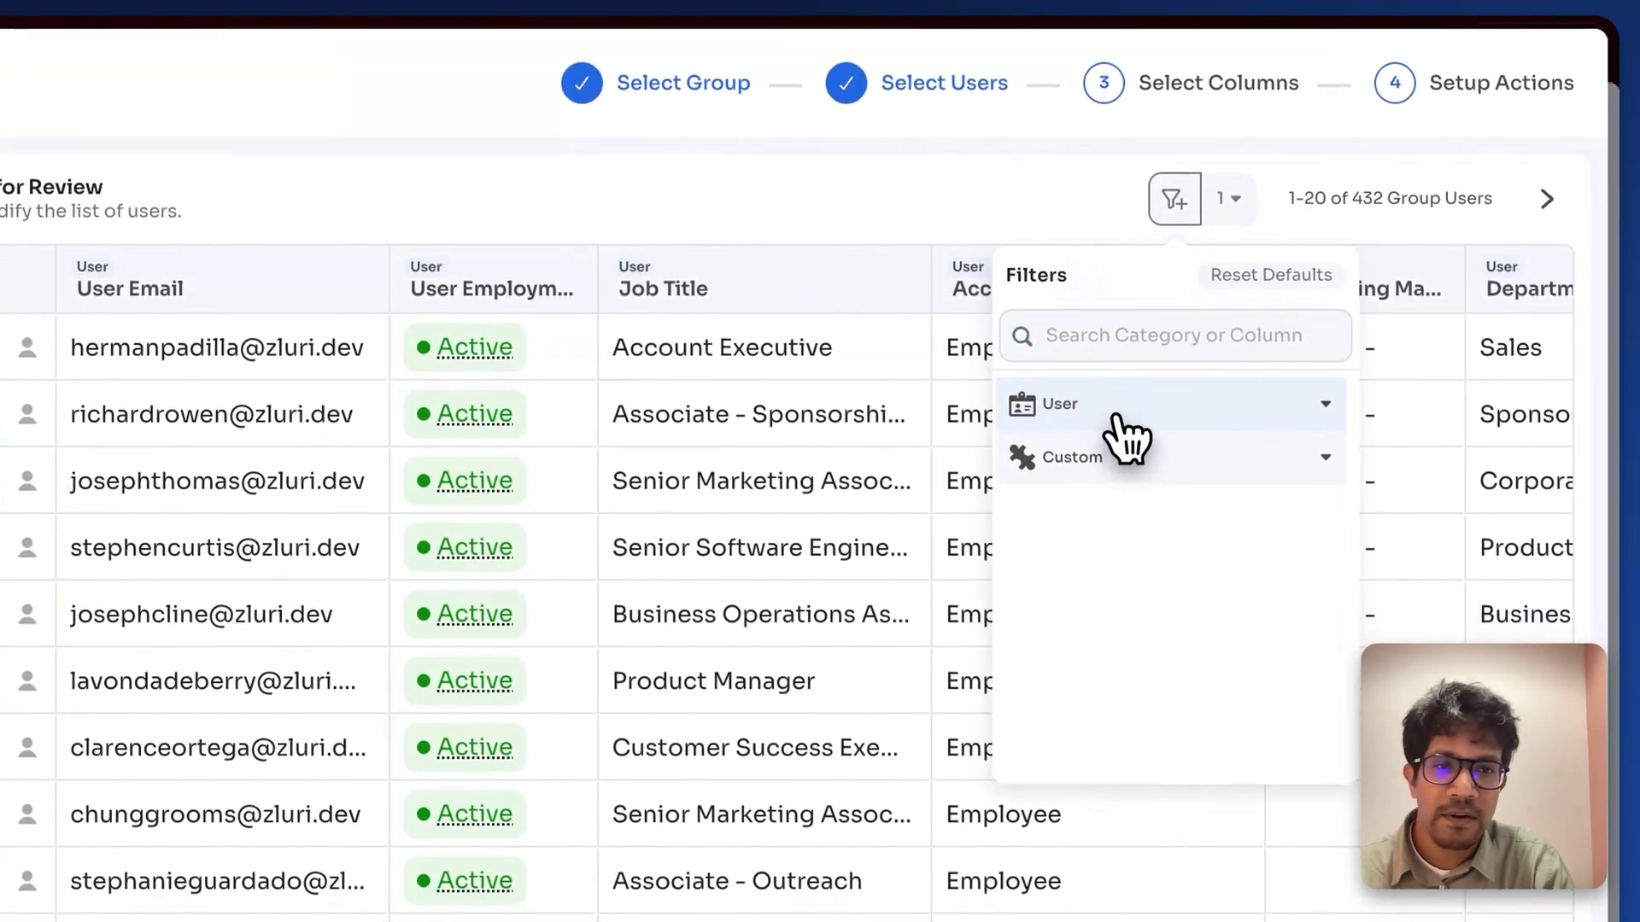
click(1115, 416)
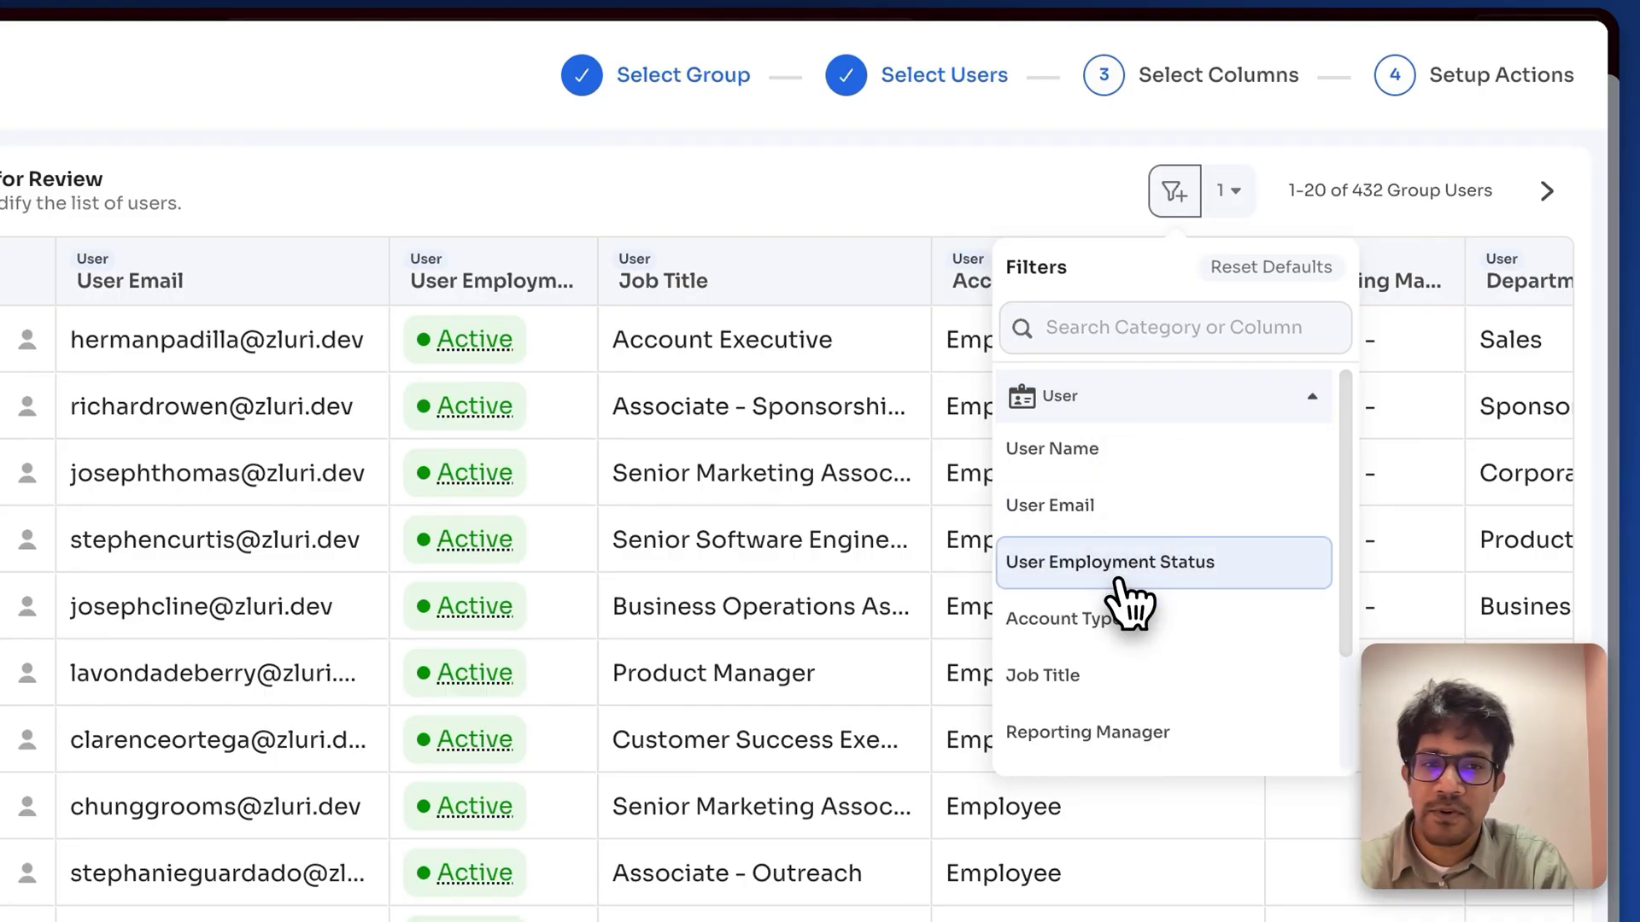
scroll(1112, 603, down, 1)
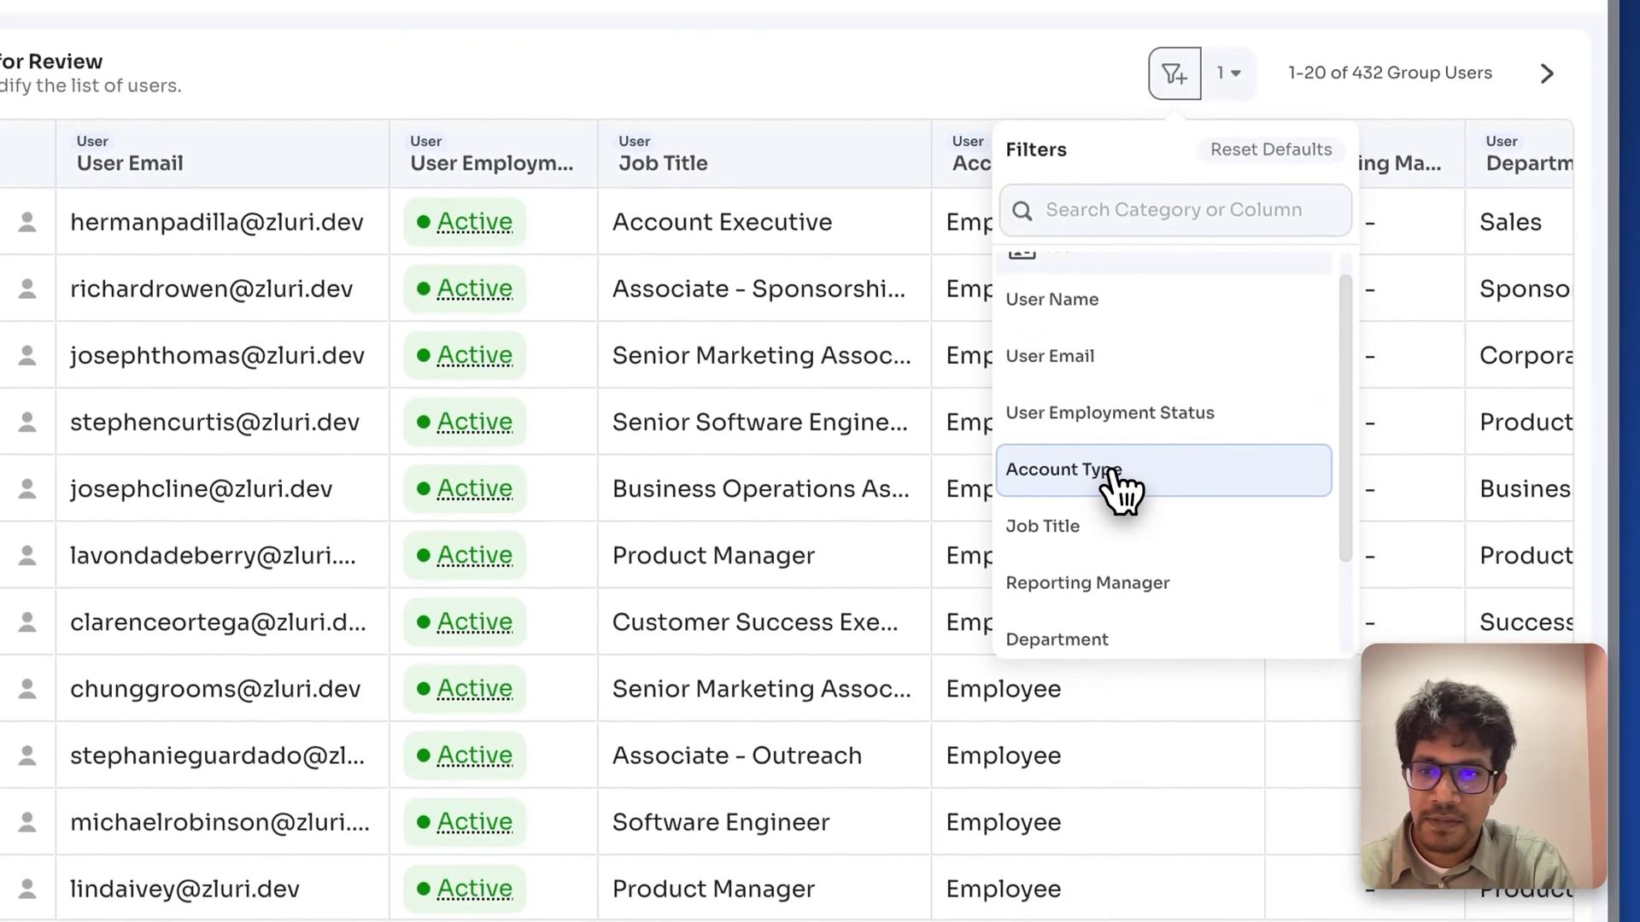
click(1119, 505)
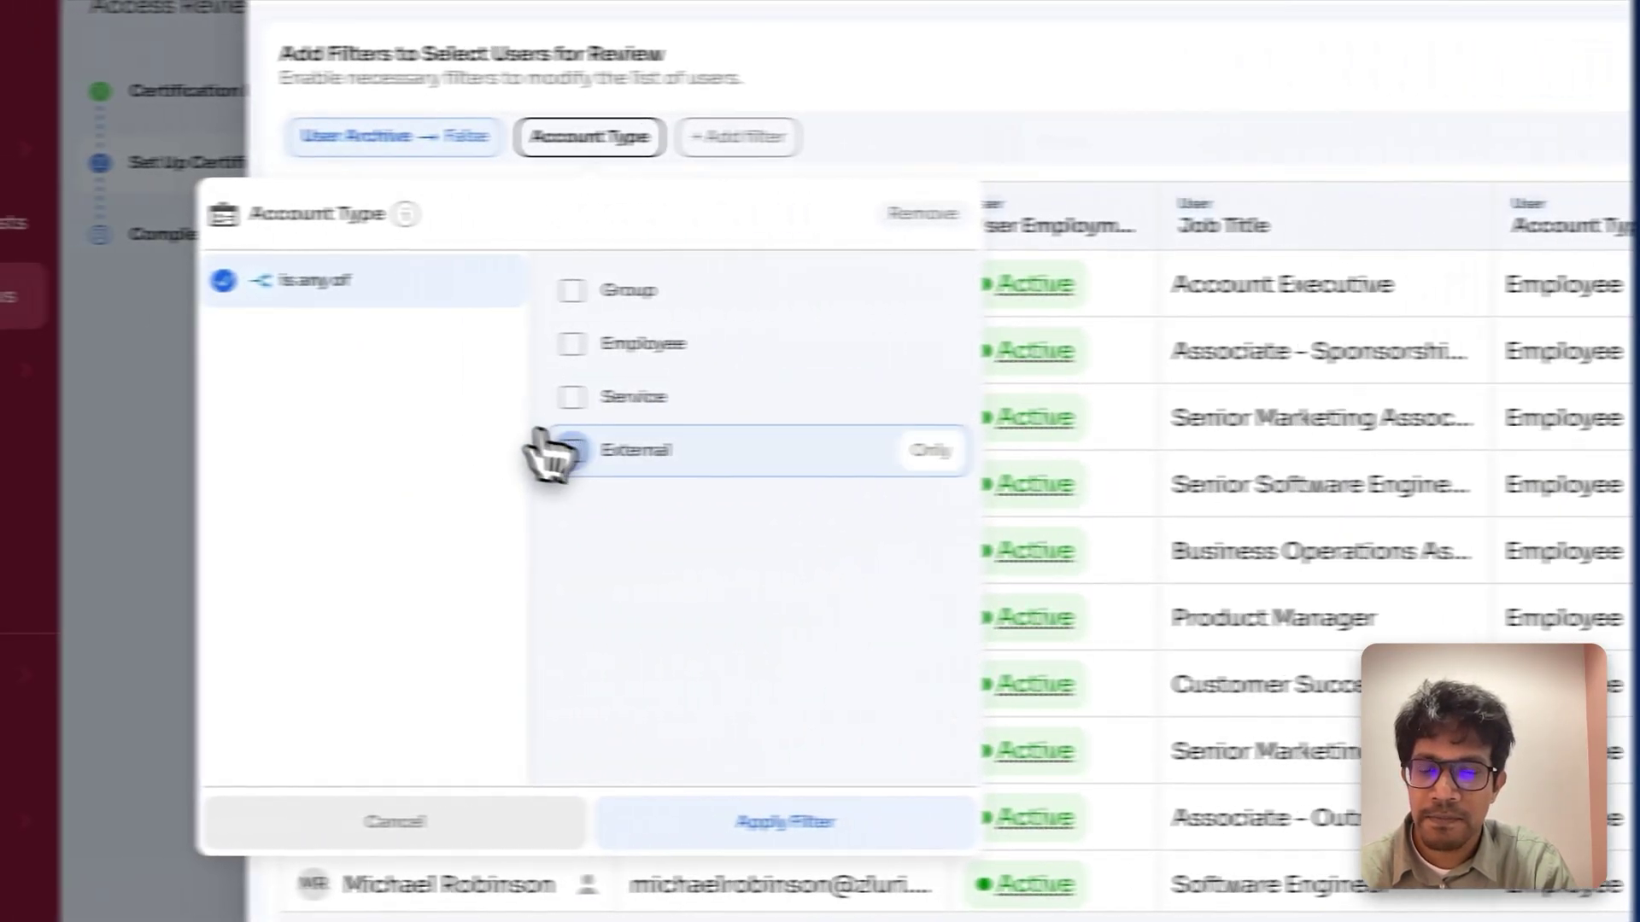
click(12, 457)
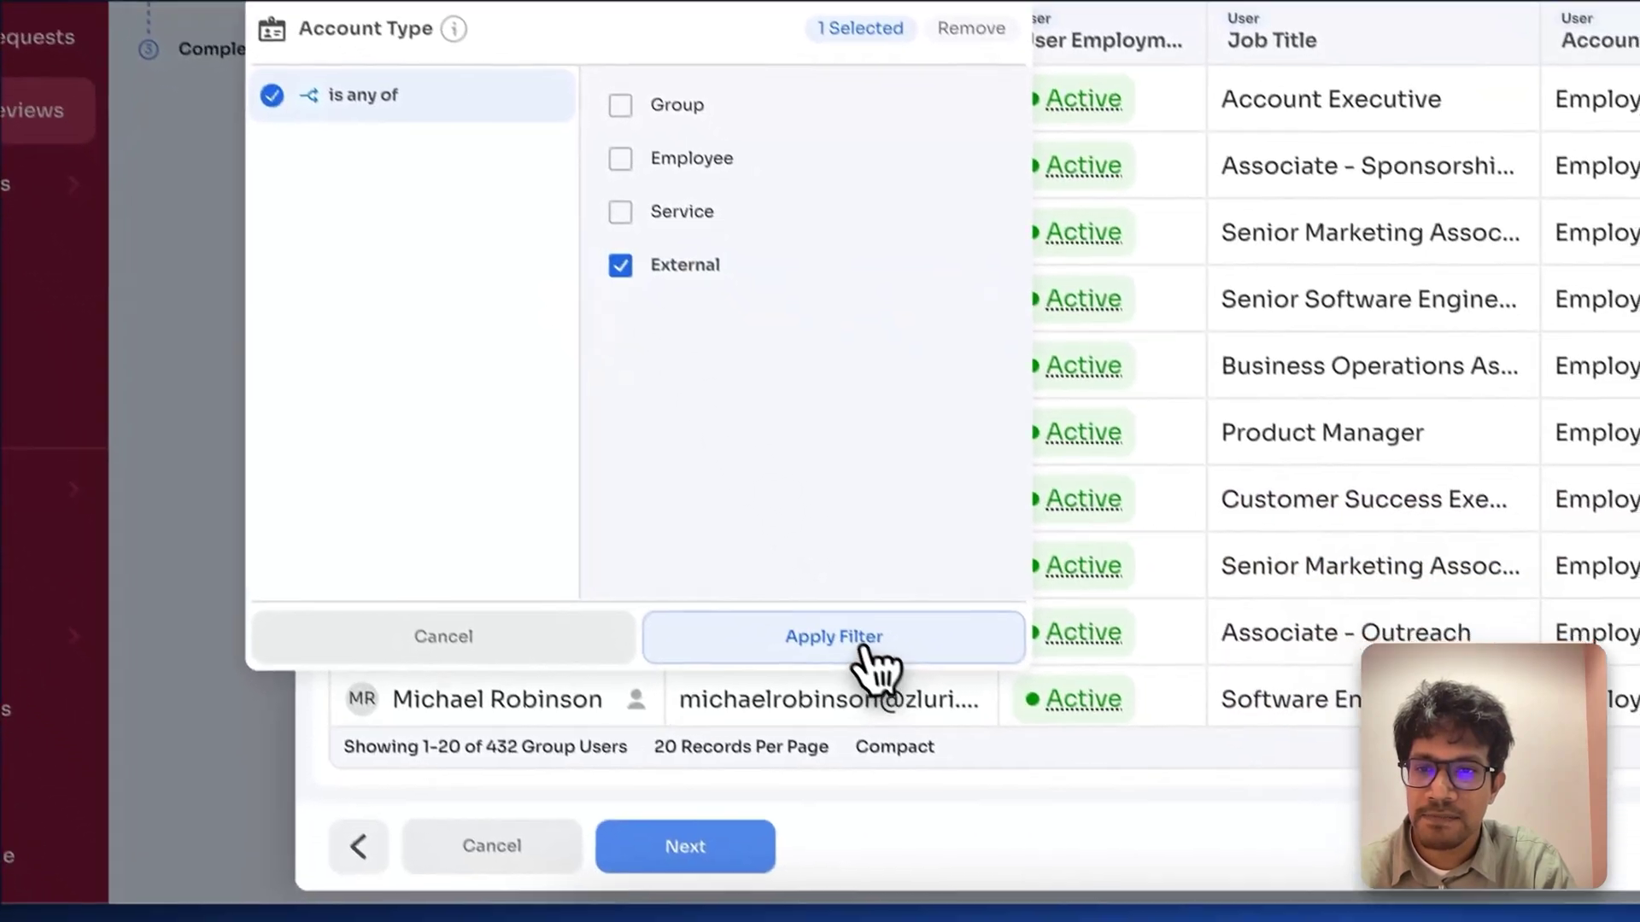
click(865, 653)
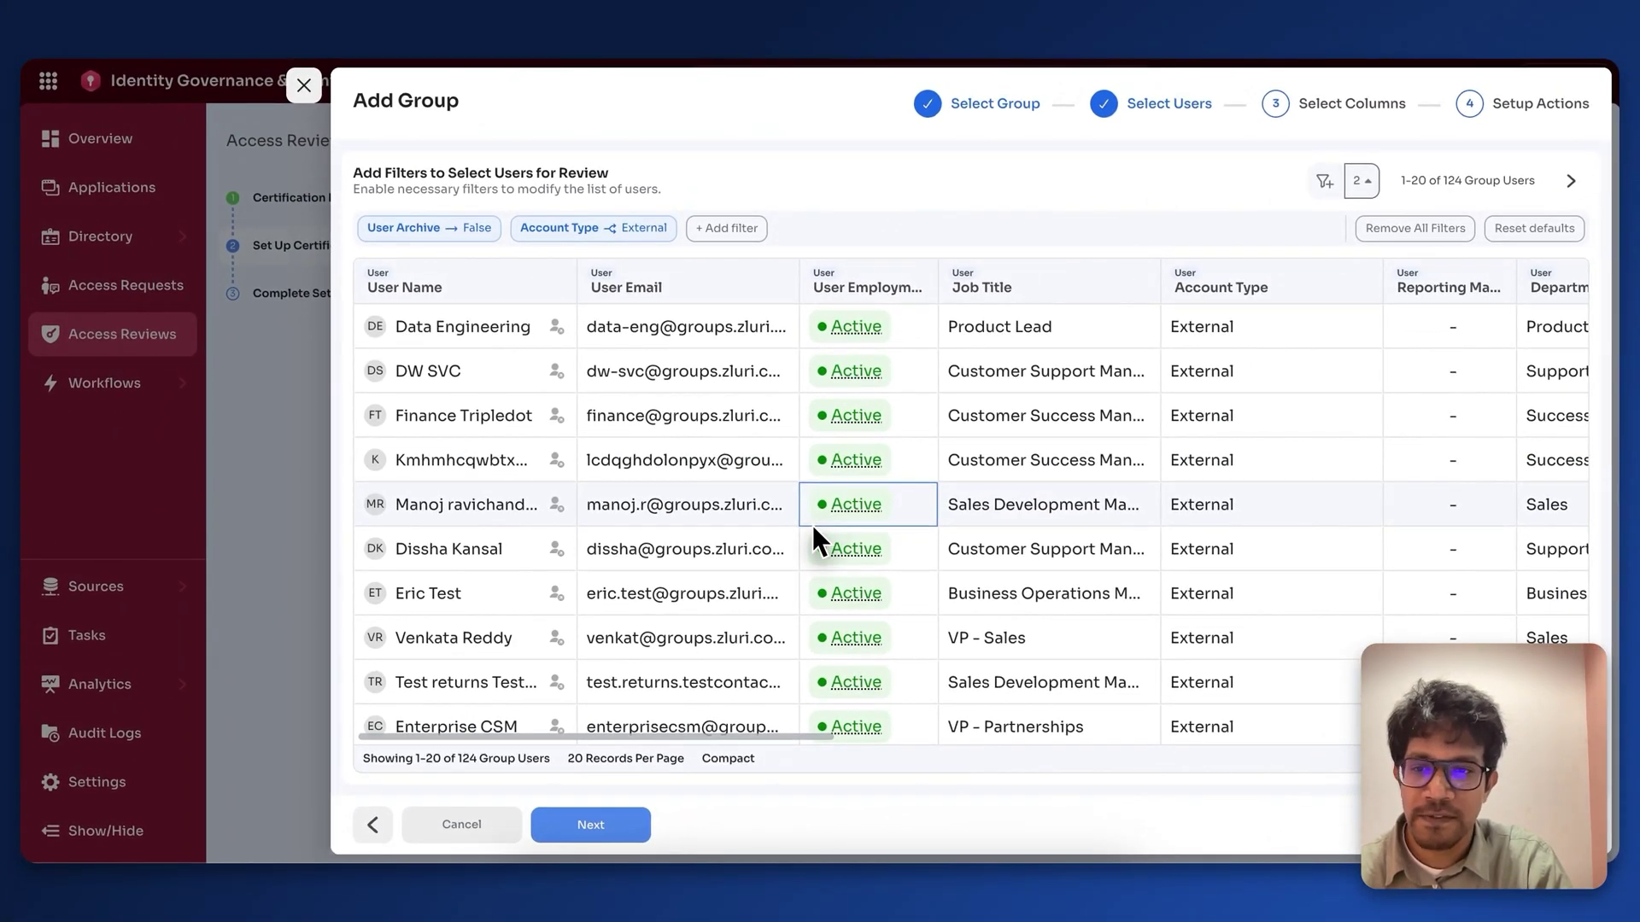
Step: Proceed to the Select Columns step and look over the column list
click(588, 826)
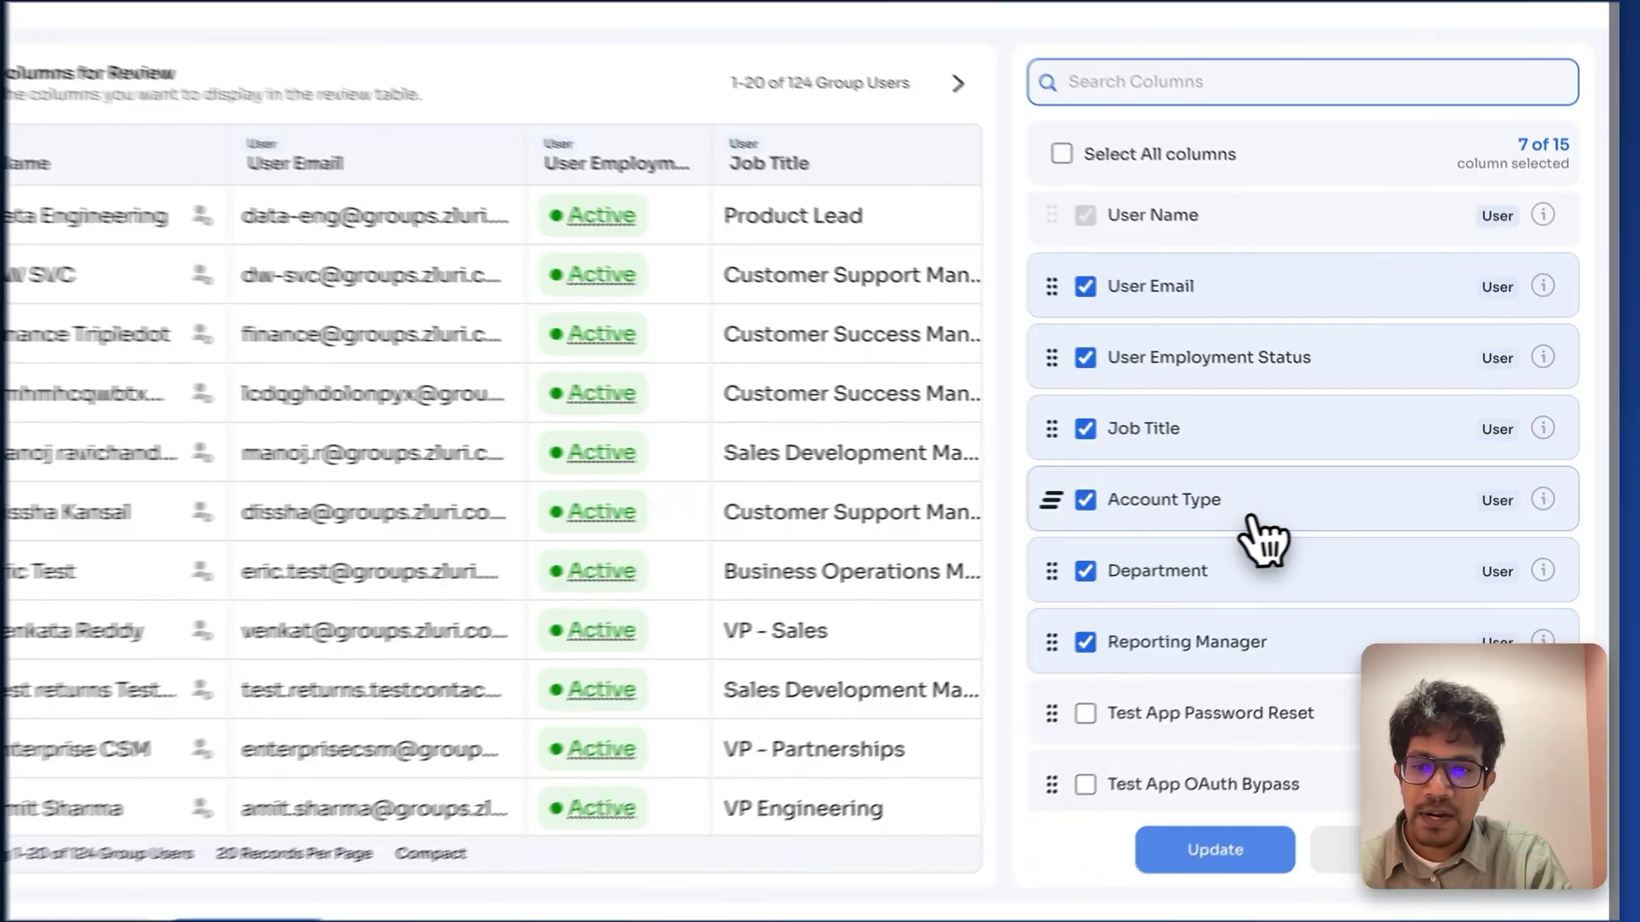
scroll(1230, 529, down, 3)
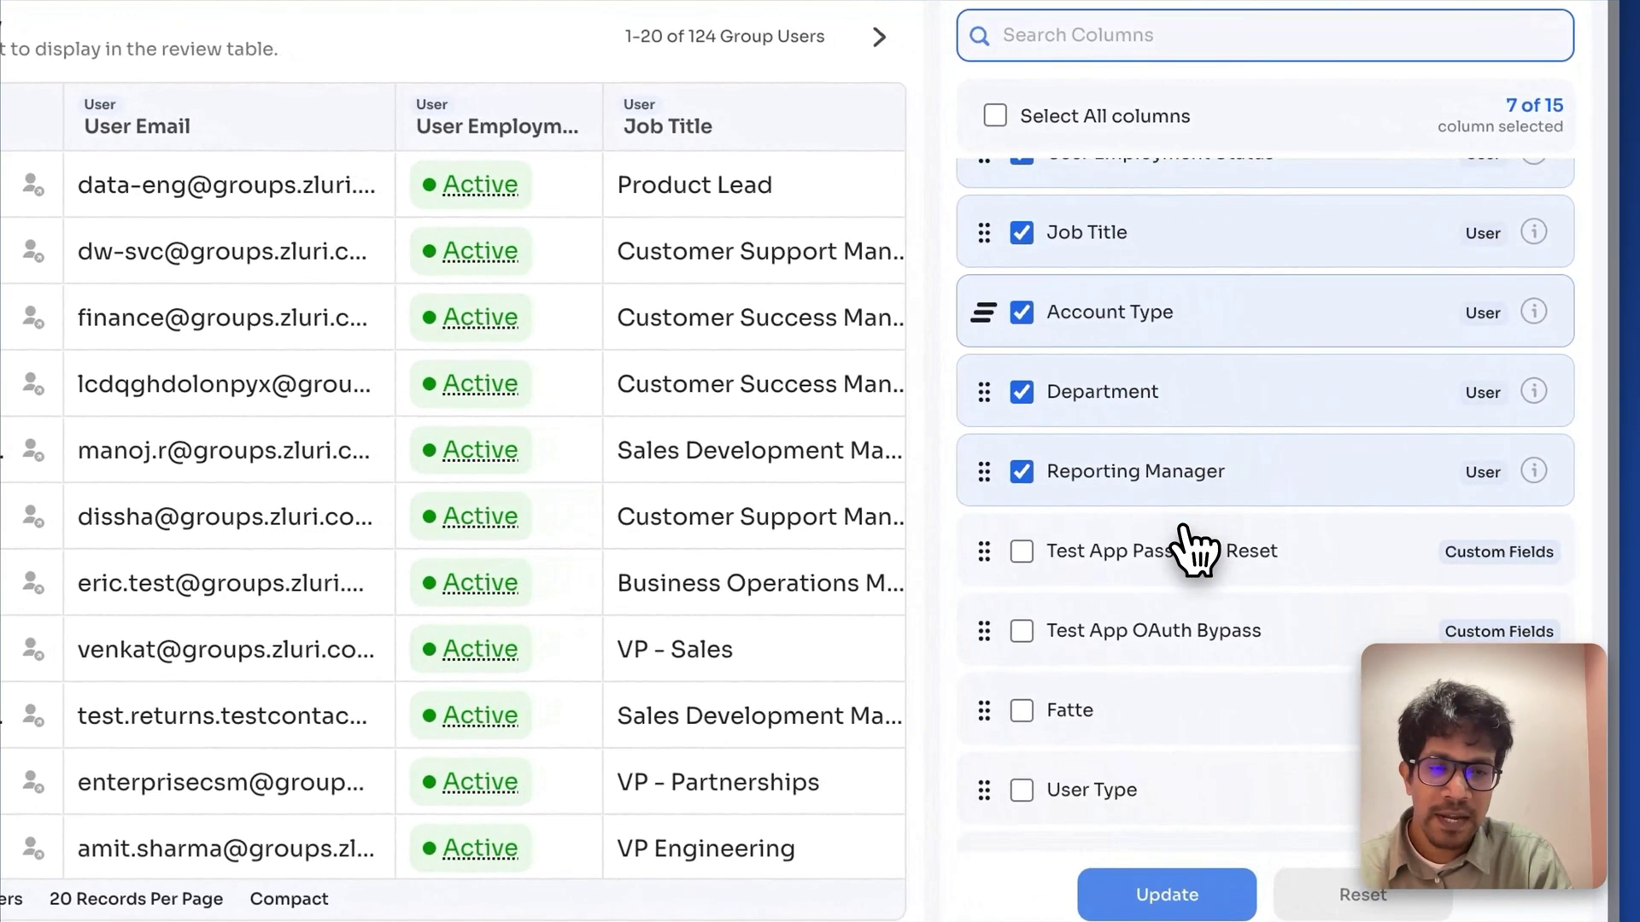
scroll(1187, 547, up, 1)
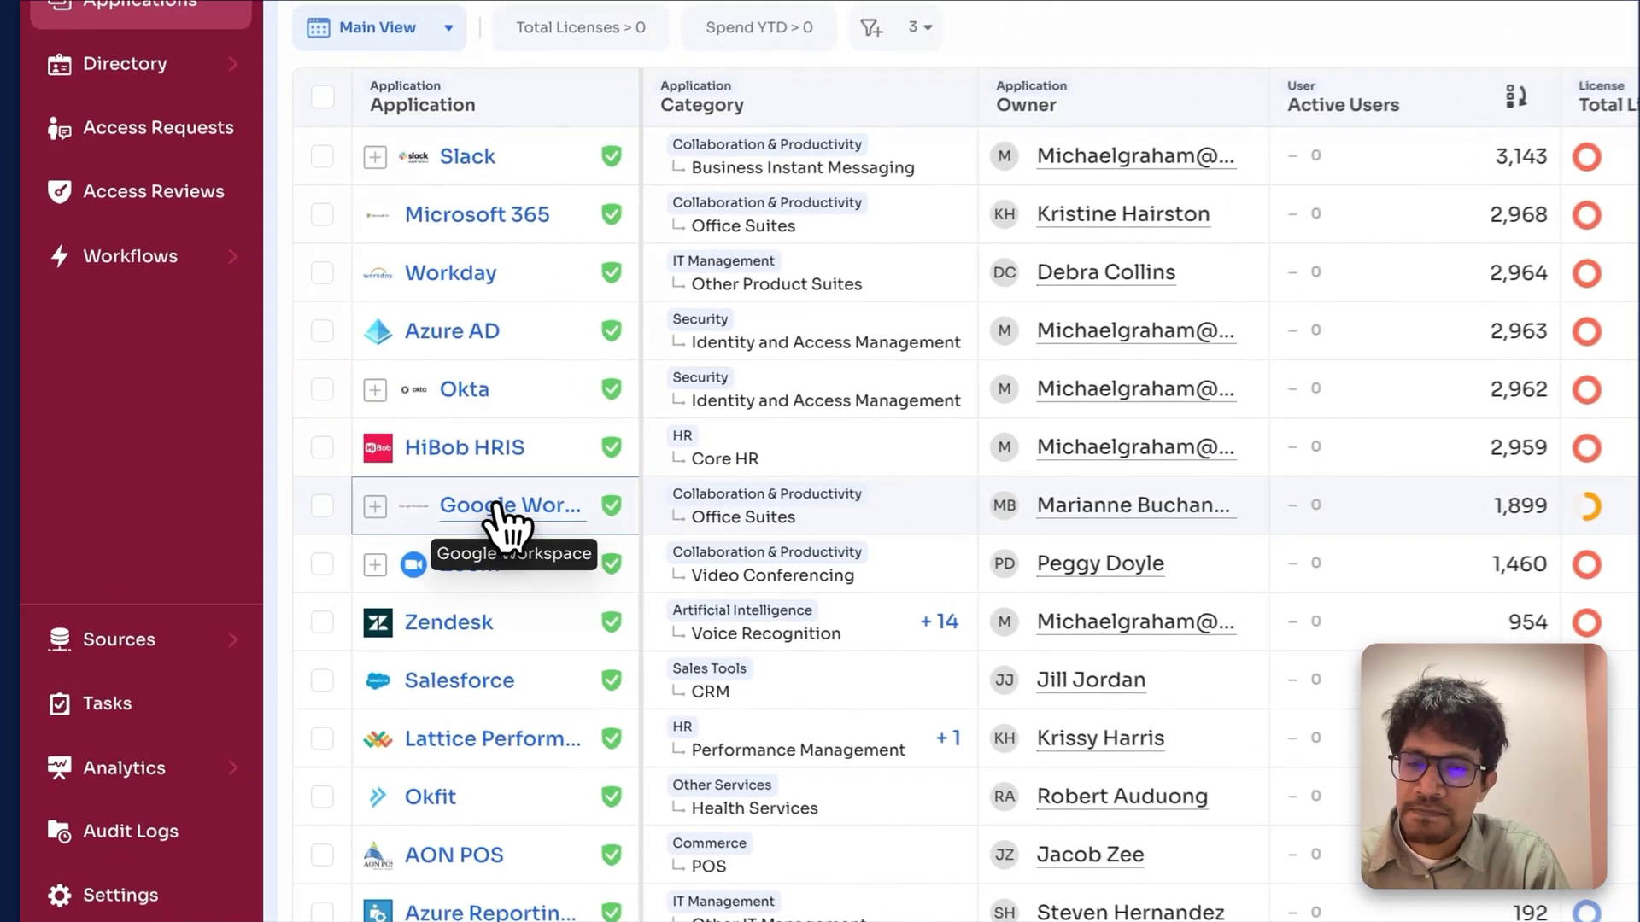
Step: Create a new Google Workspace deprovisioning playbook with the 'Remove User From All Groups' action
click(496, 506)
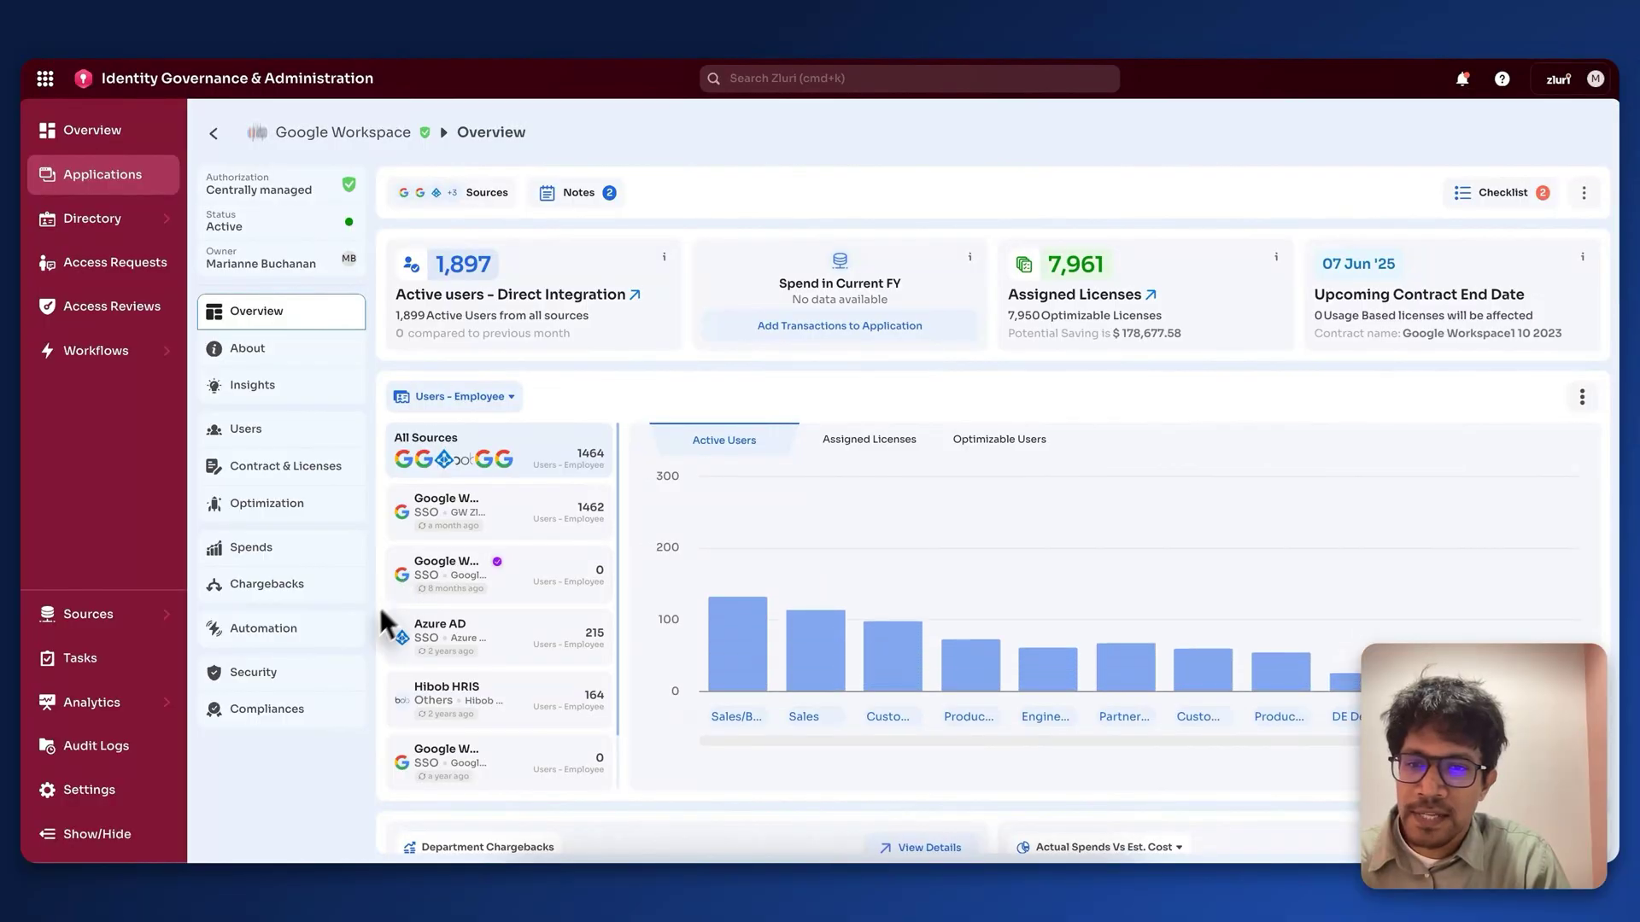
click(347, 642)
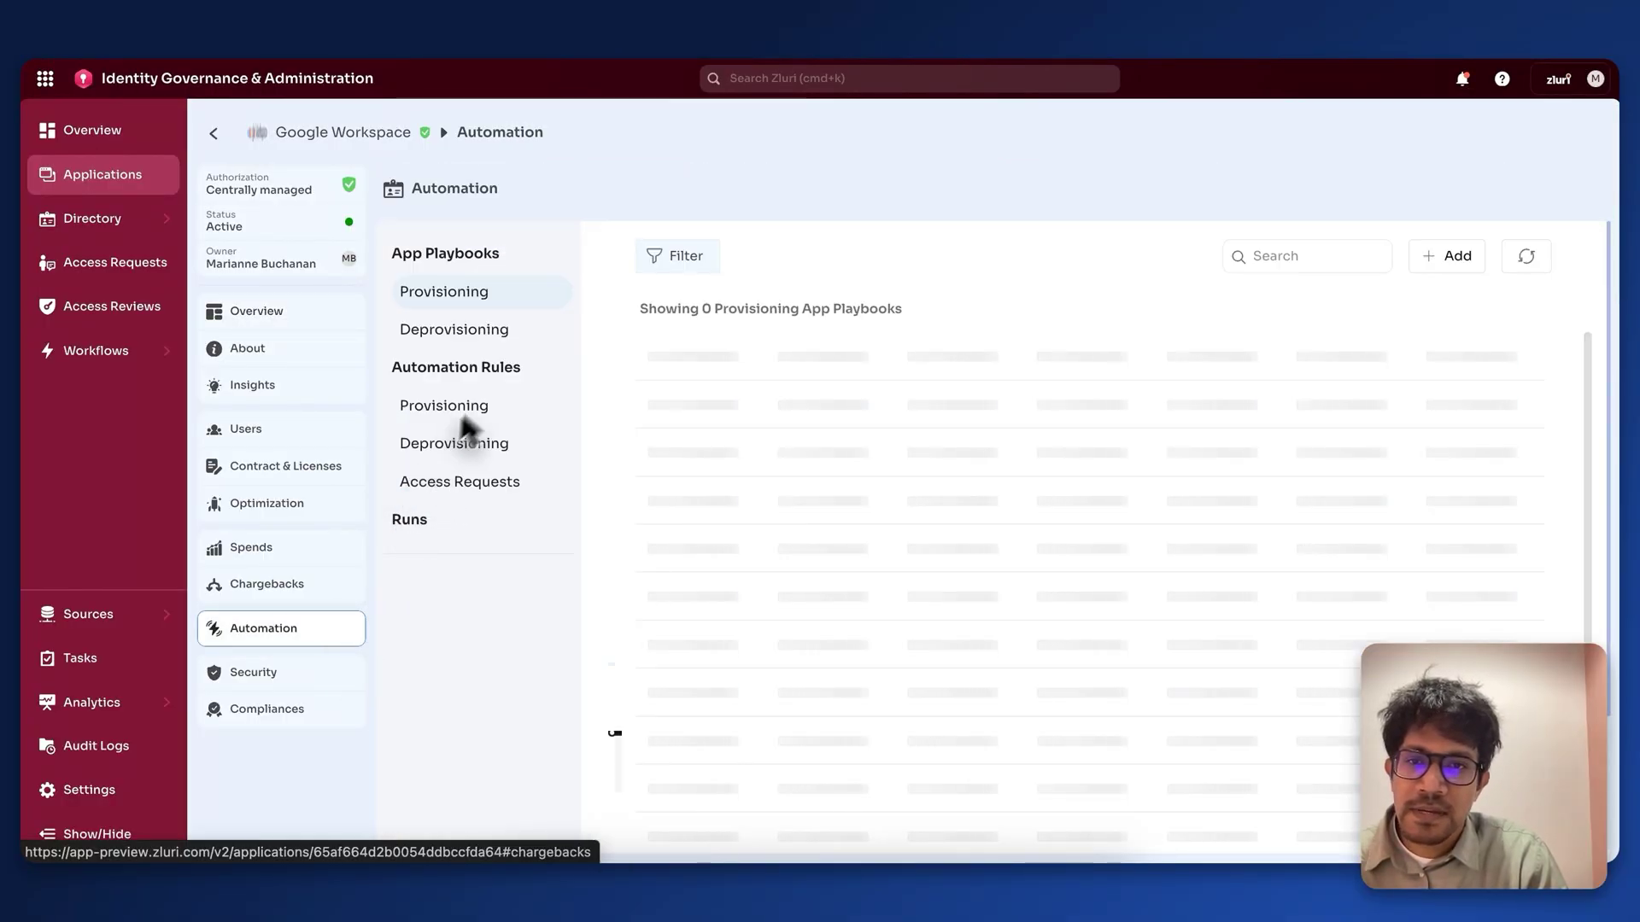
click(480, 333)
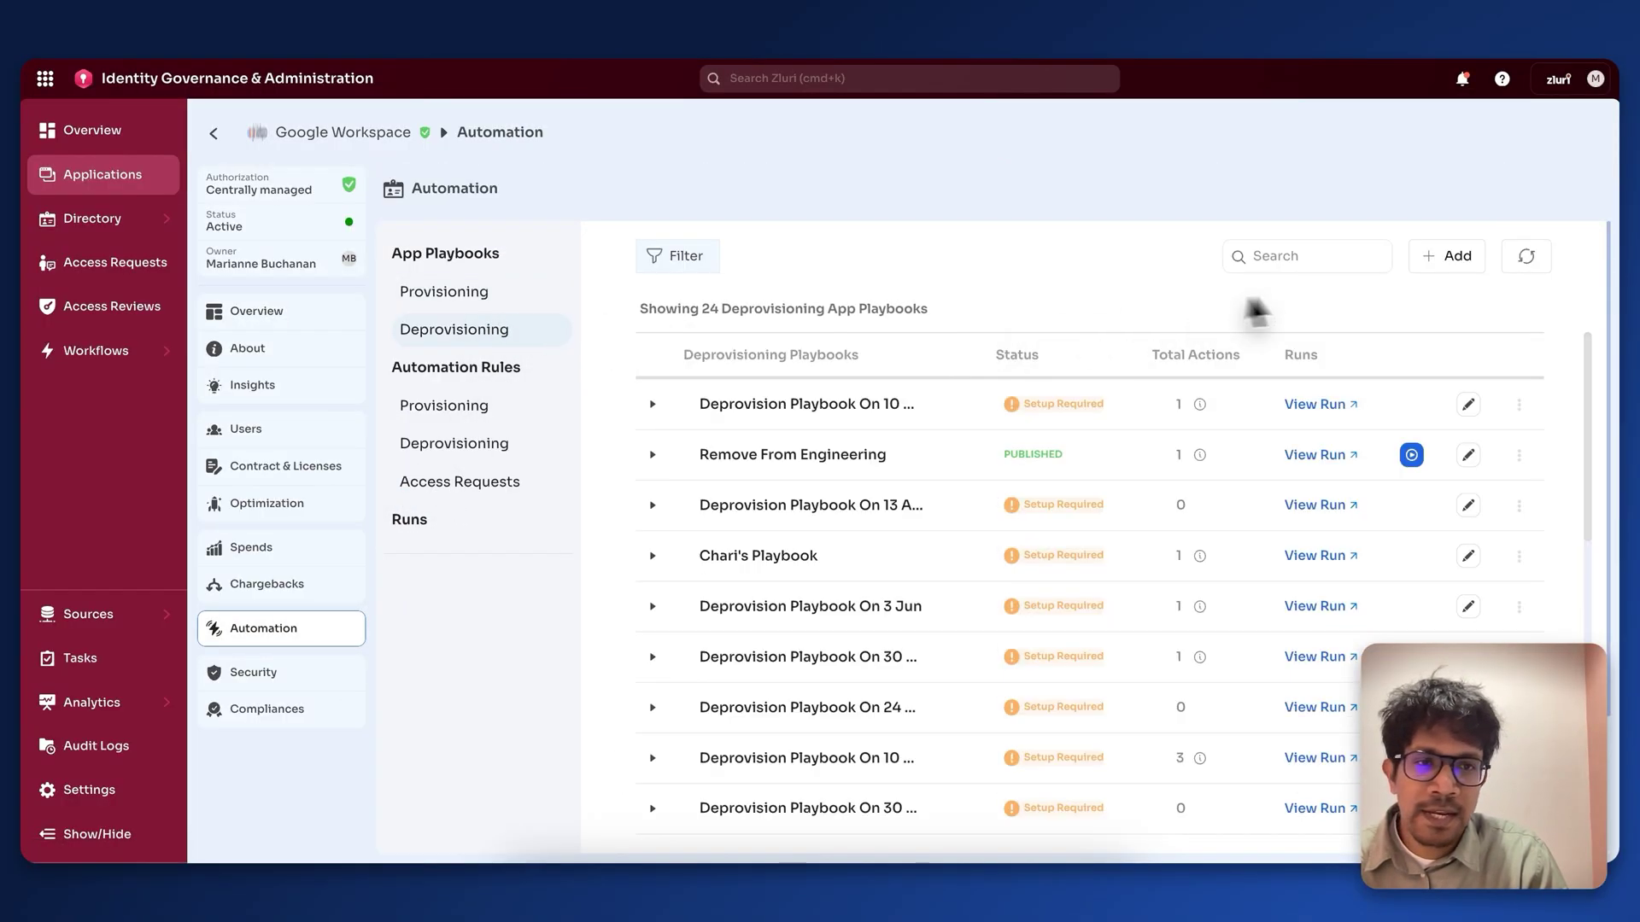
click(1447, 257)
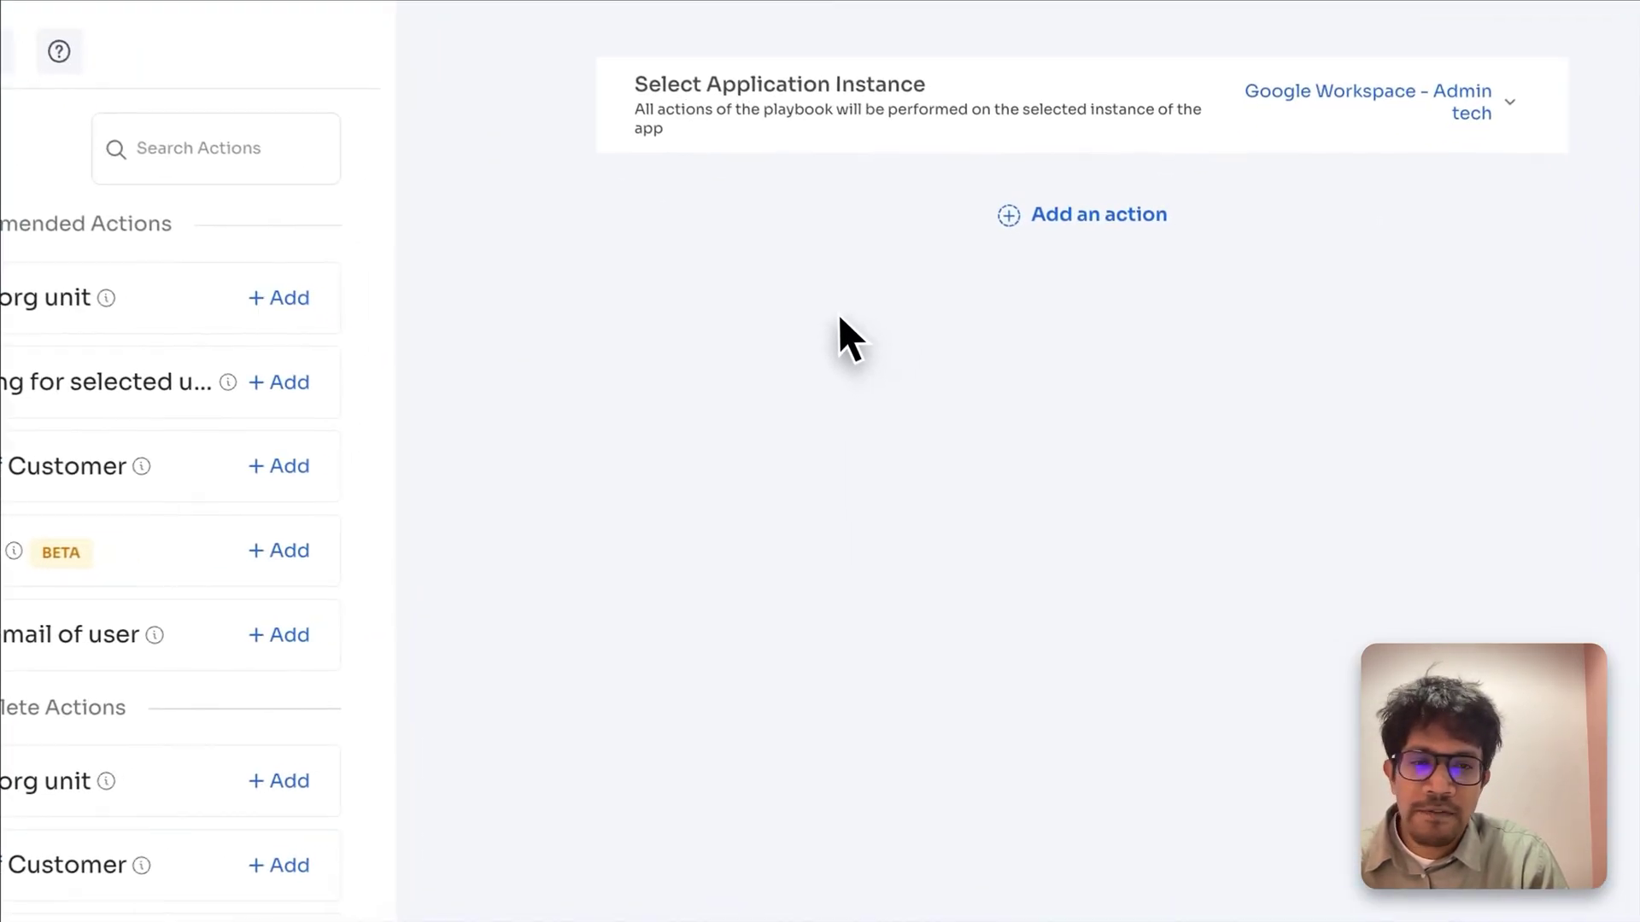
click(1109, 209)
click(889, 335)
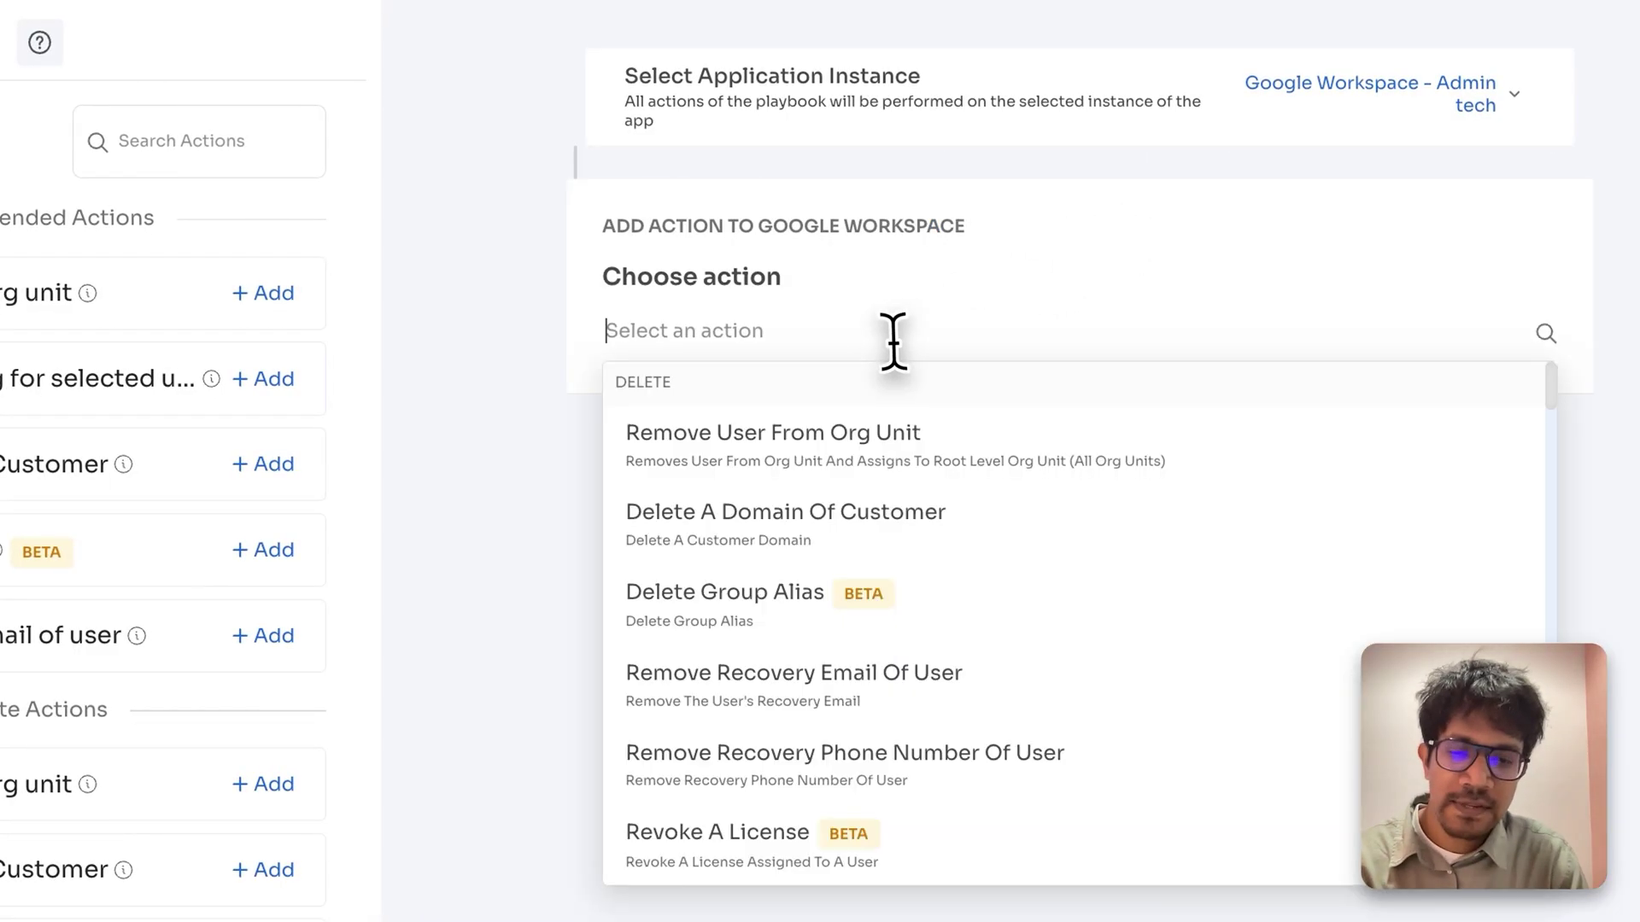
text(group)
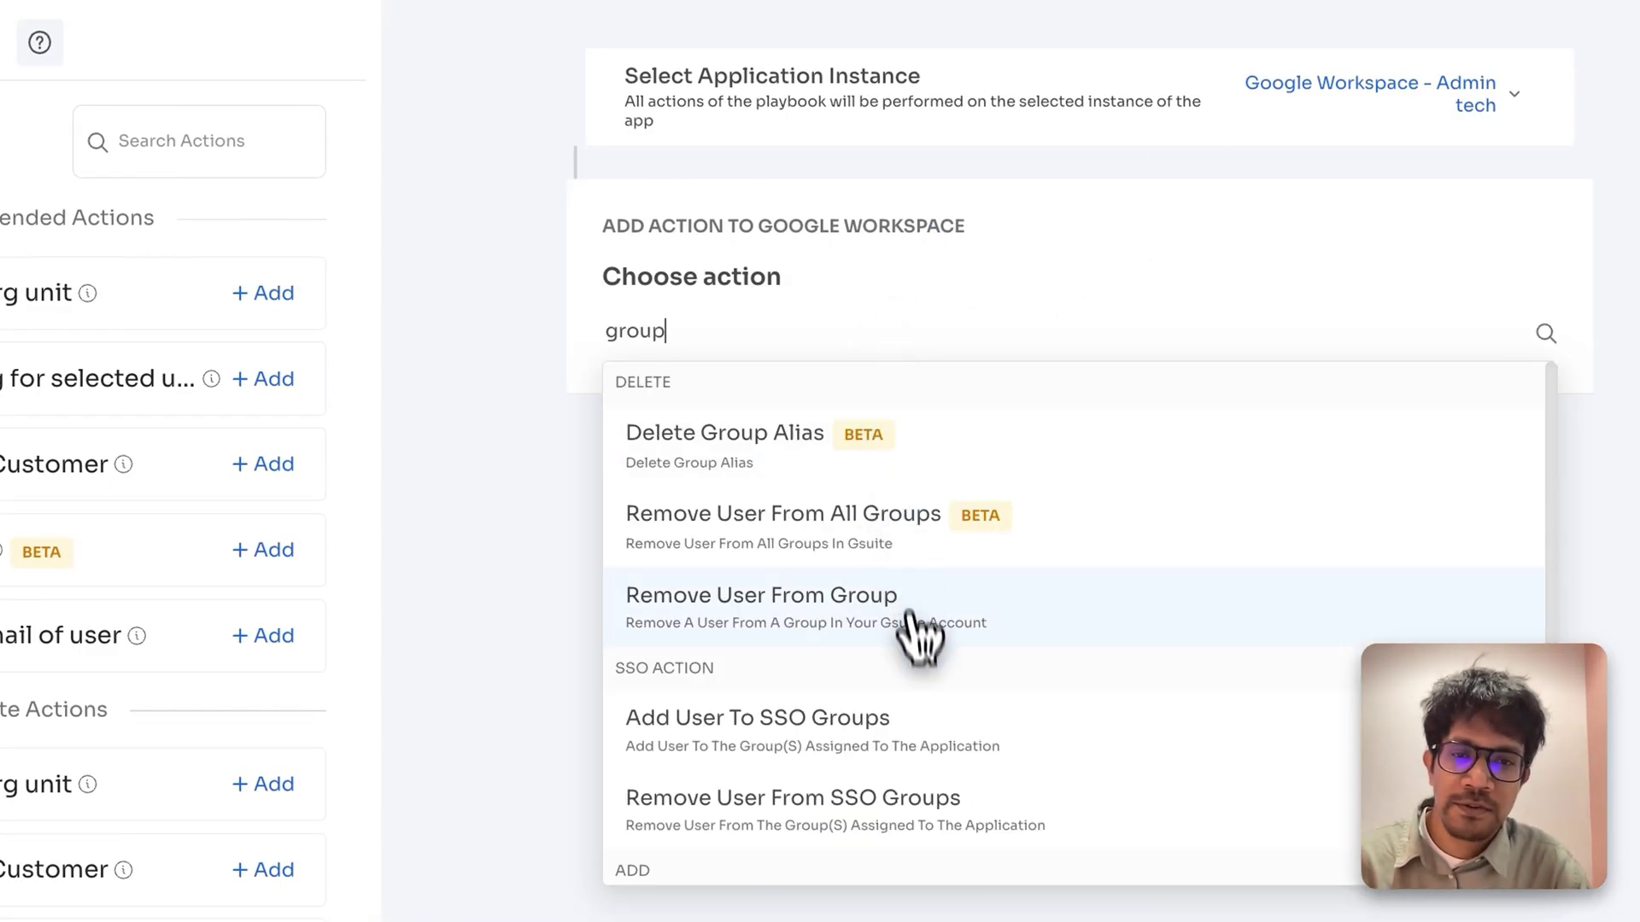
scroll(880, 632, down, 3)
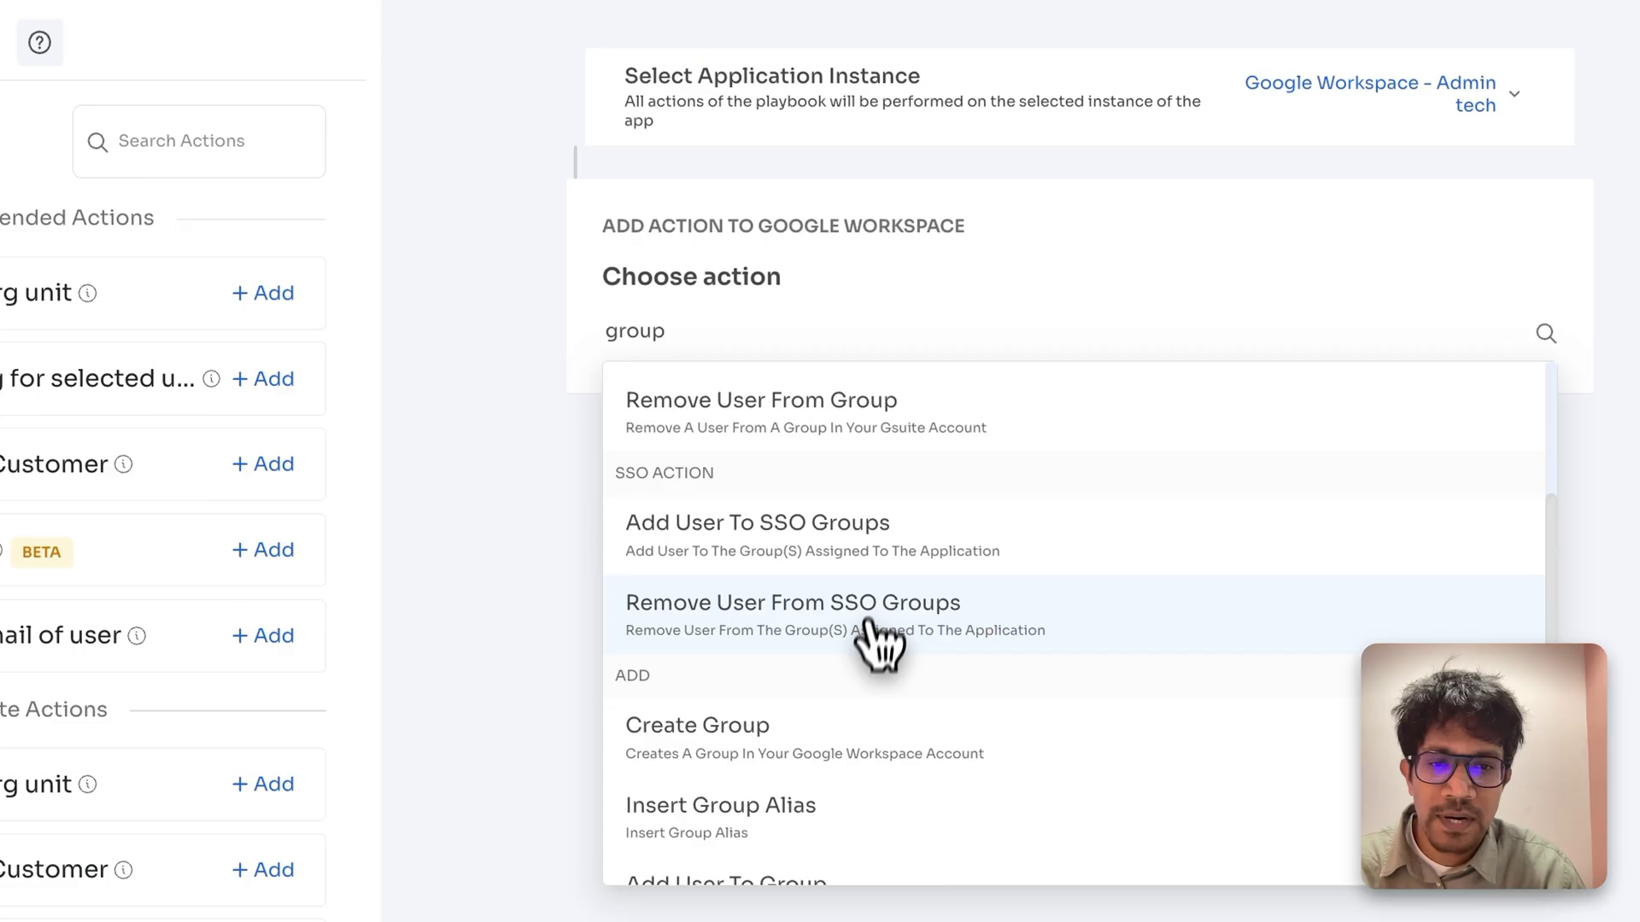
scroll(854, 833, up, 3)
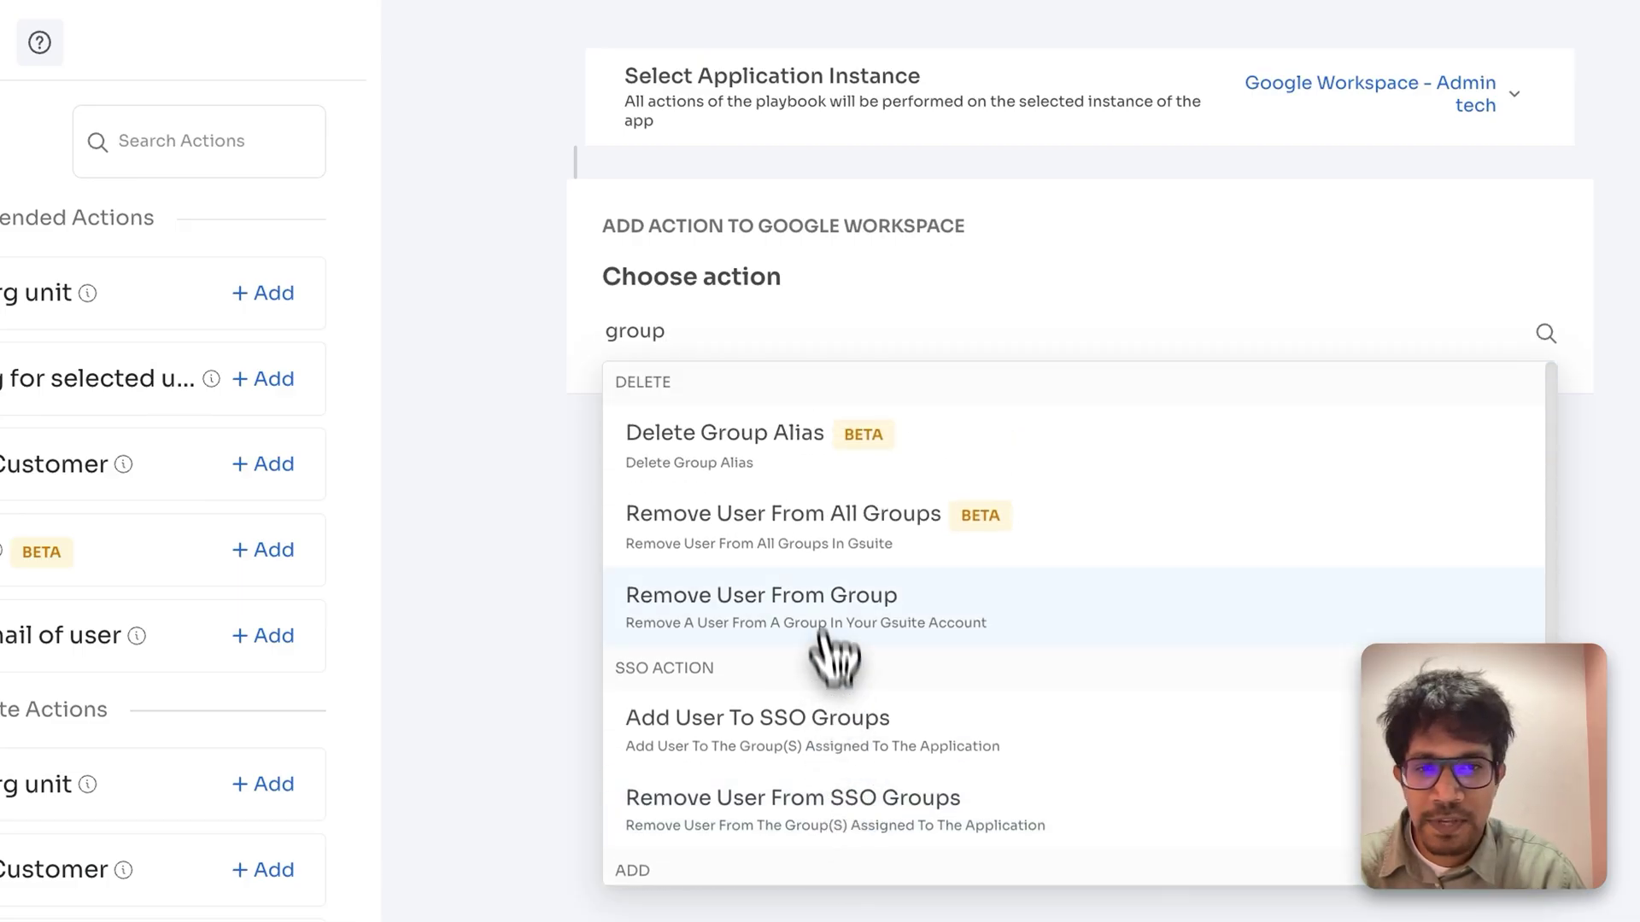
click(834, 560)
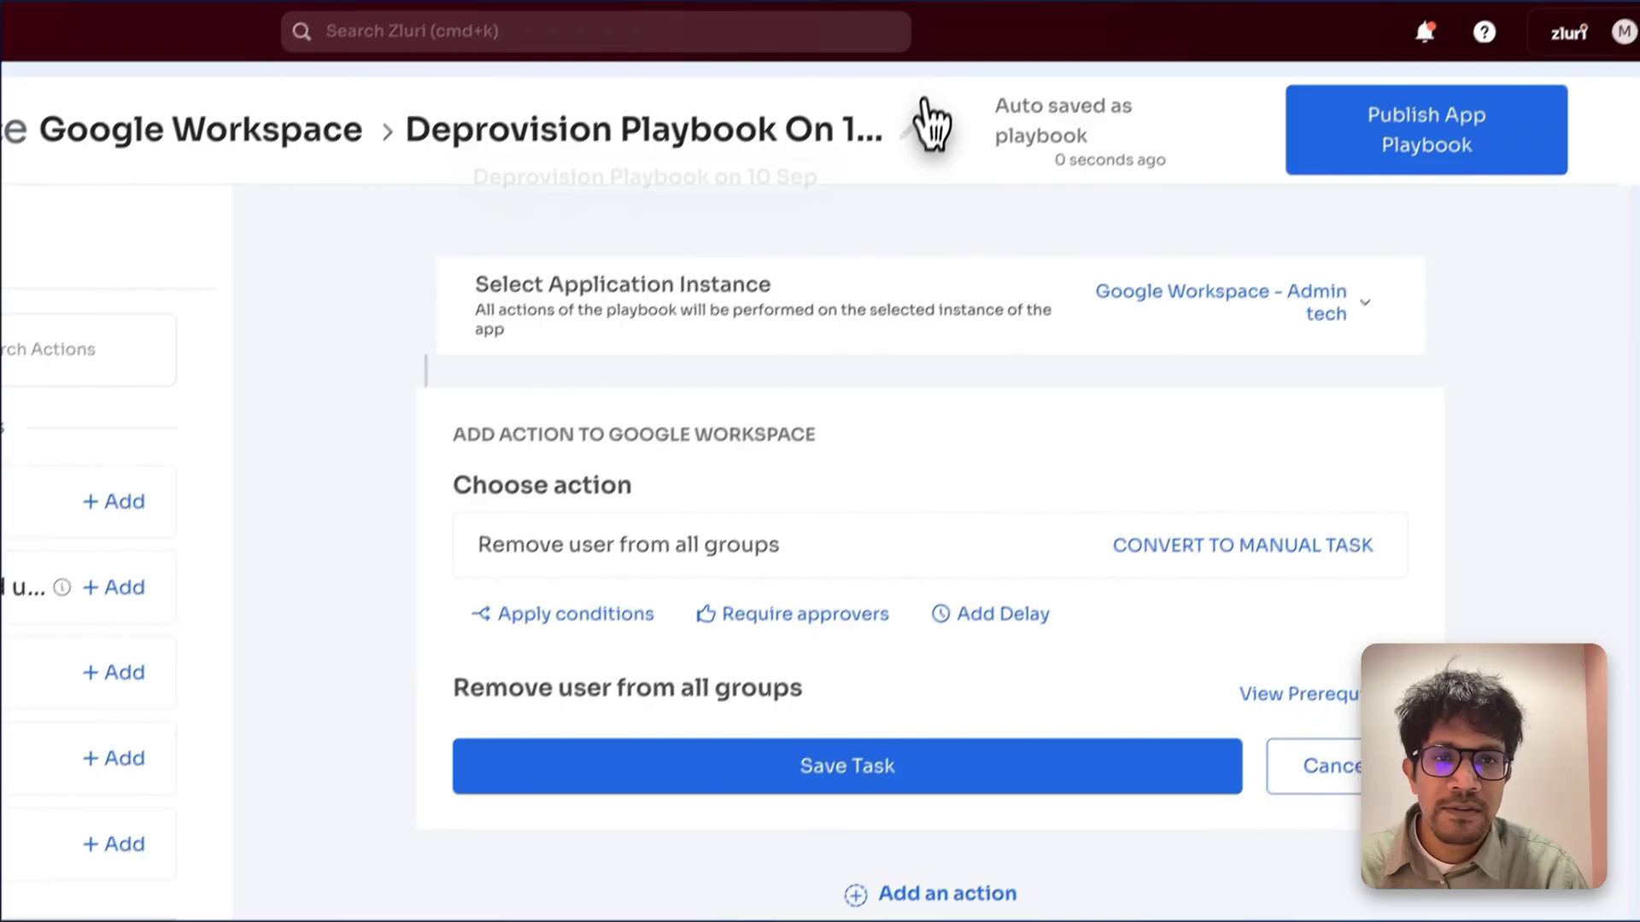
Step: Name the playbook 'Remove from all groups' and publish it
click(923, 125)
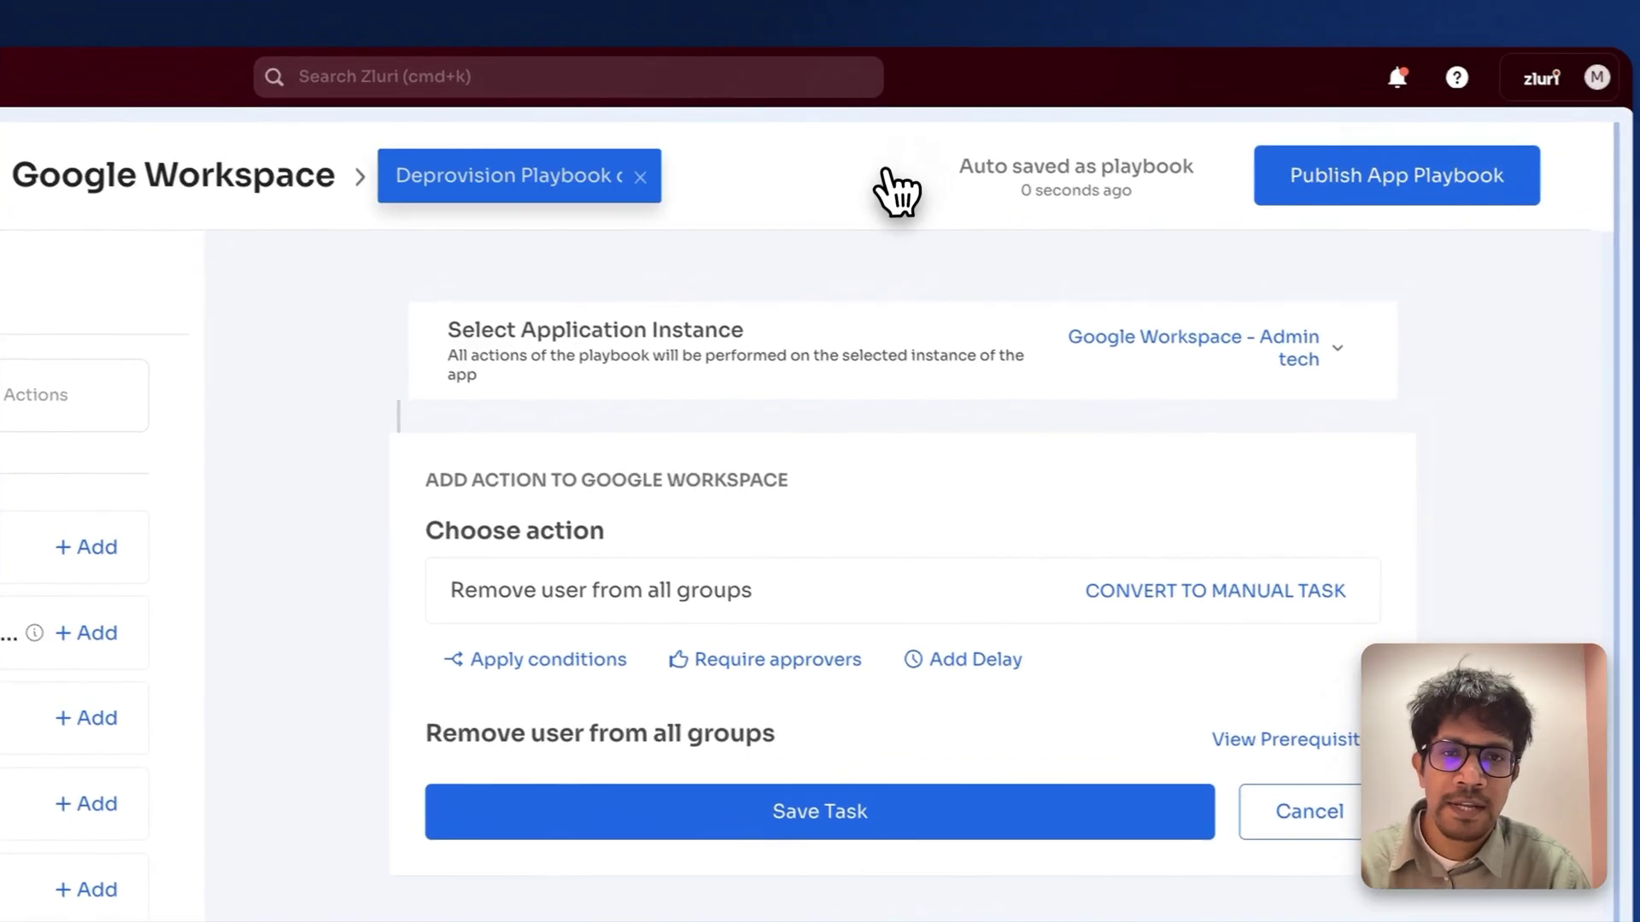
text(Remov)
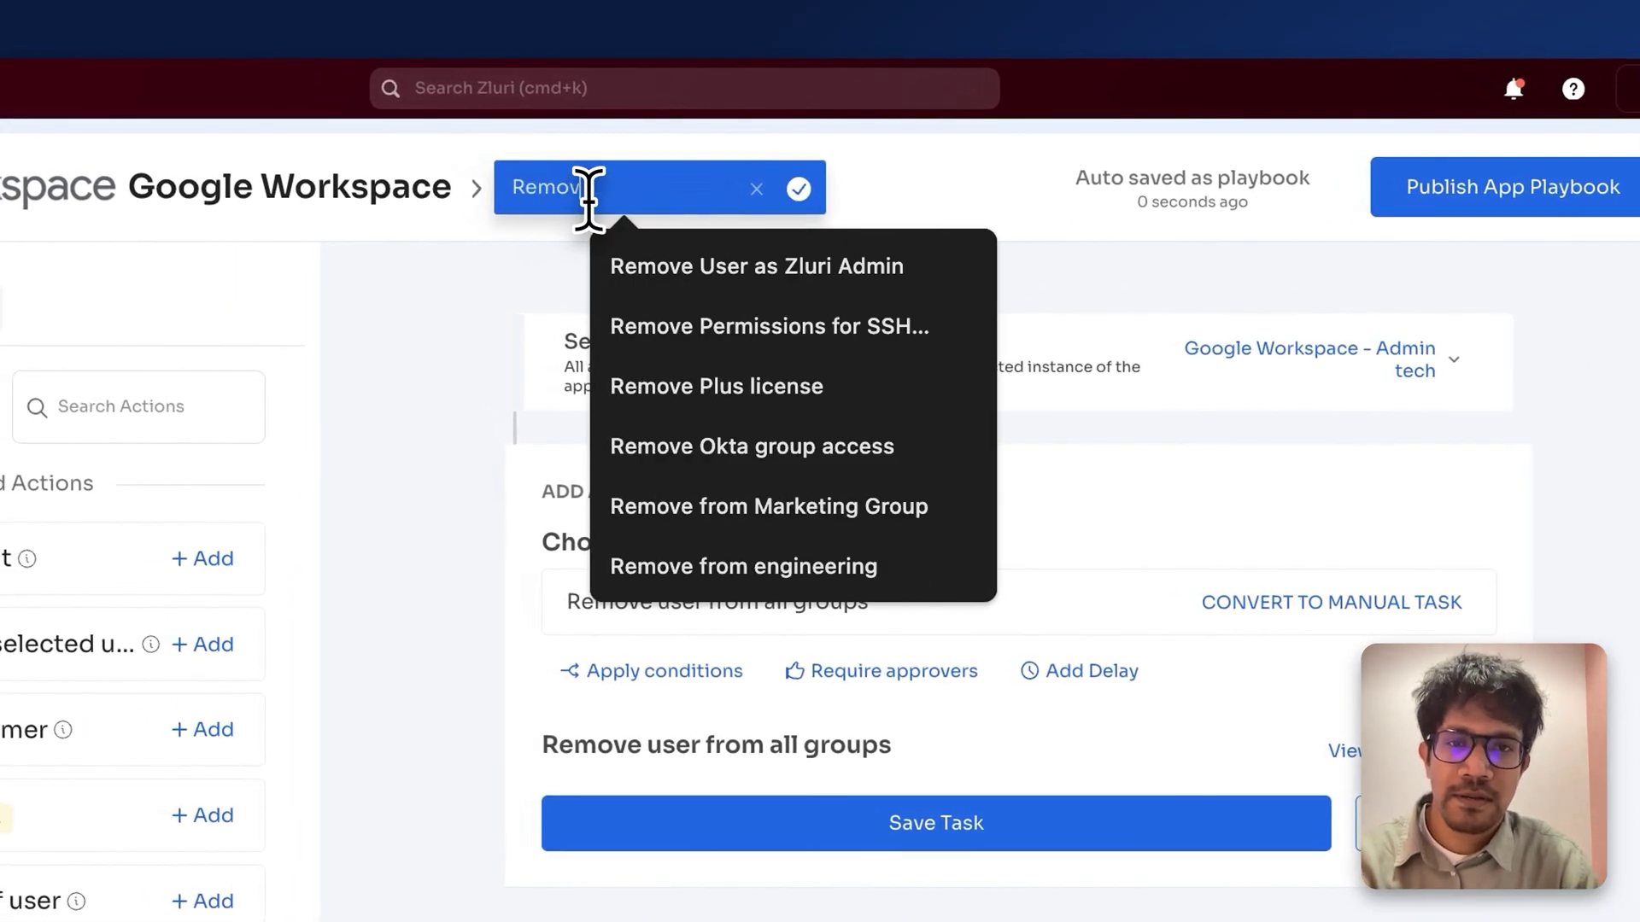
text(e from all group)
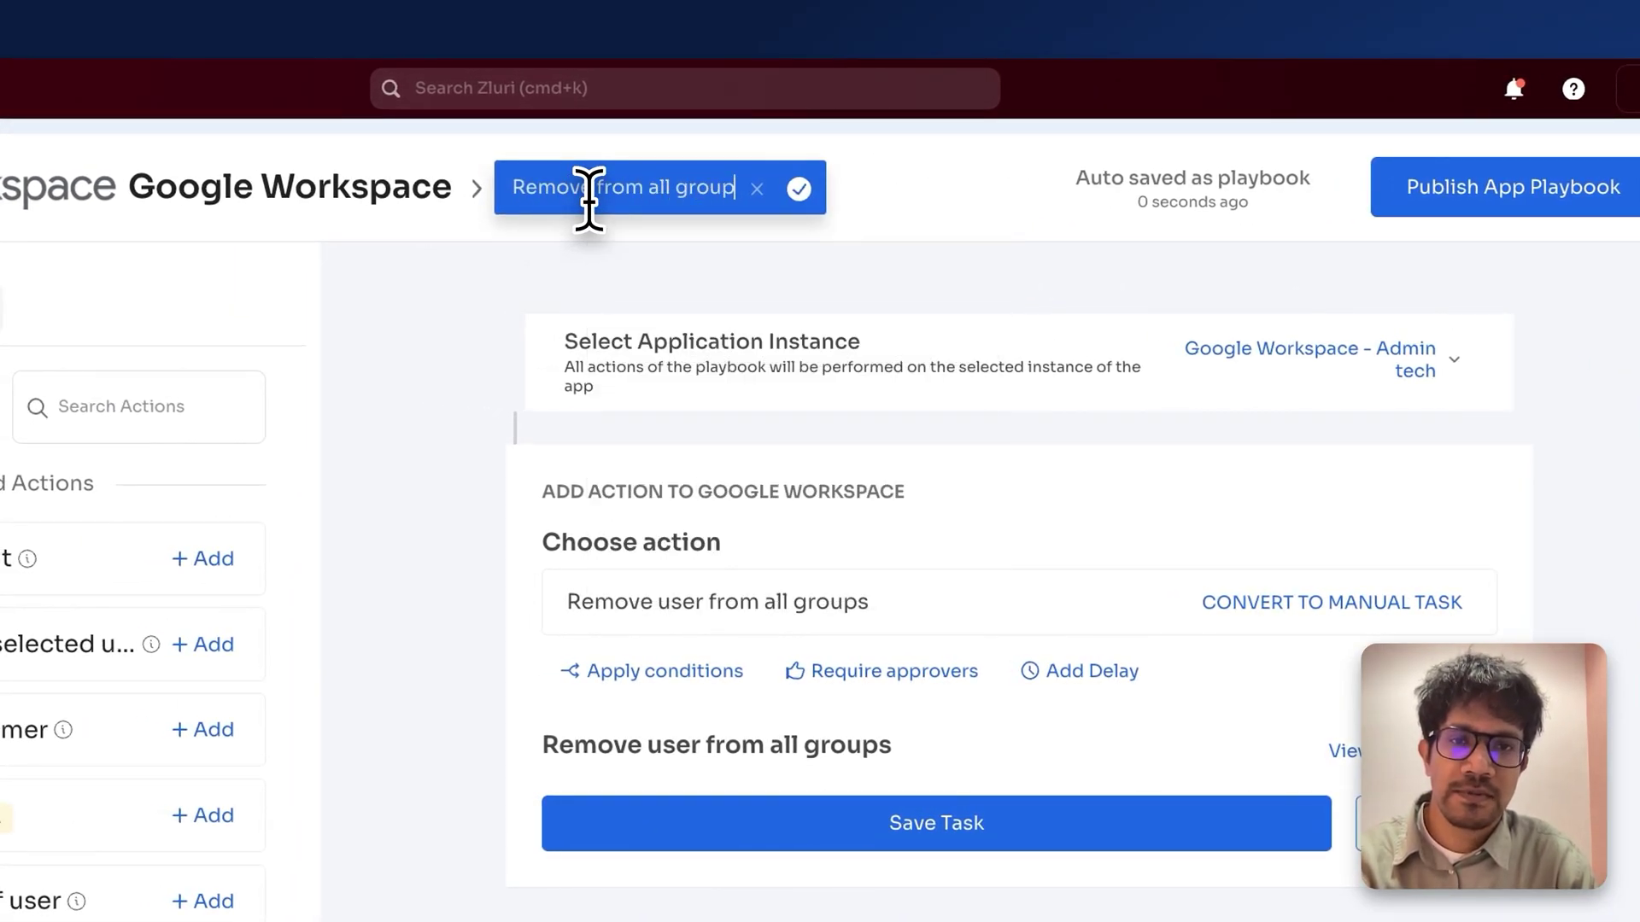
text(s)
click(799, 189)
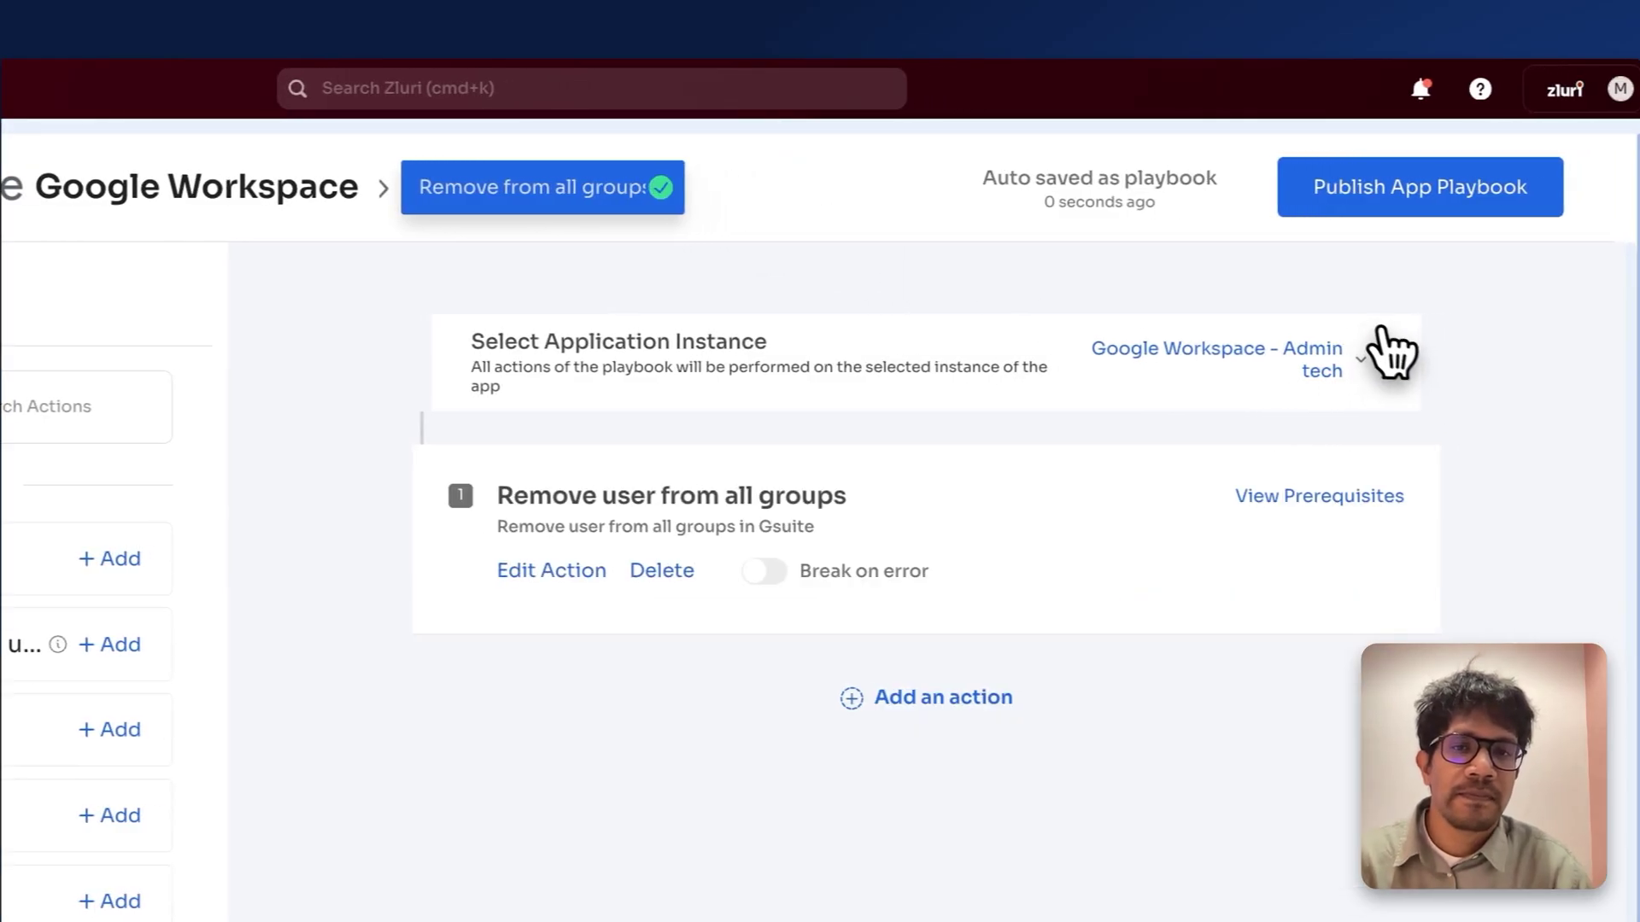
click(1409, 204)
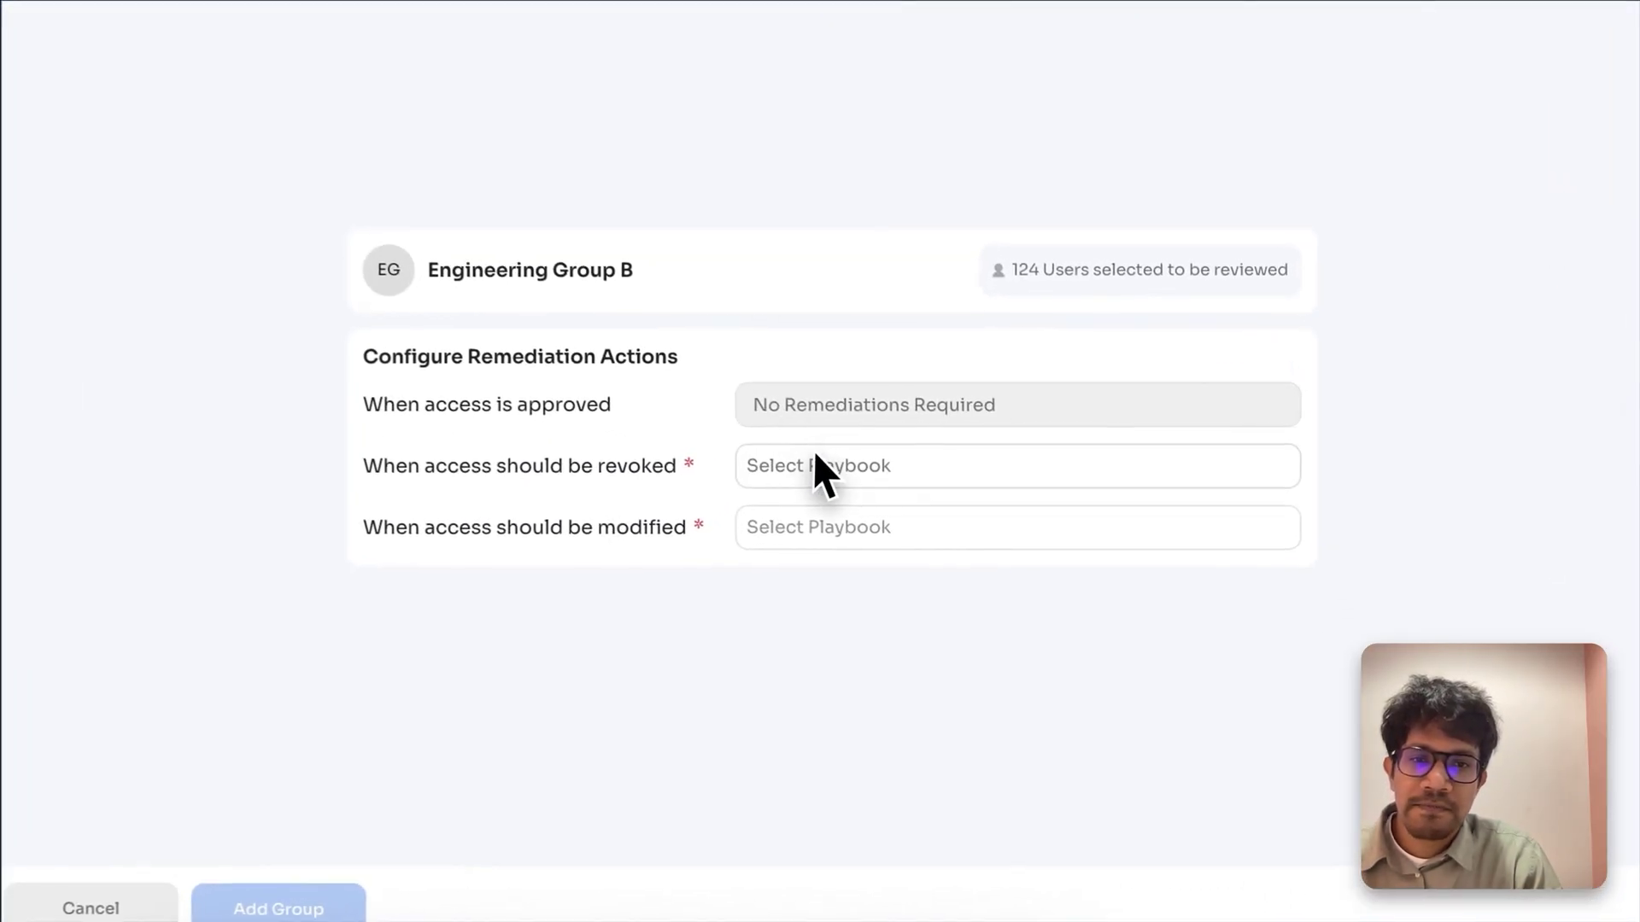
Step: Use 'Remove from all groups' for revoked access and 'Default remediation playbook' for modified access
click(957, 518)
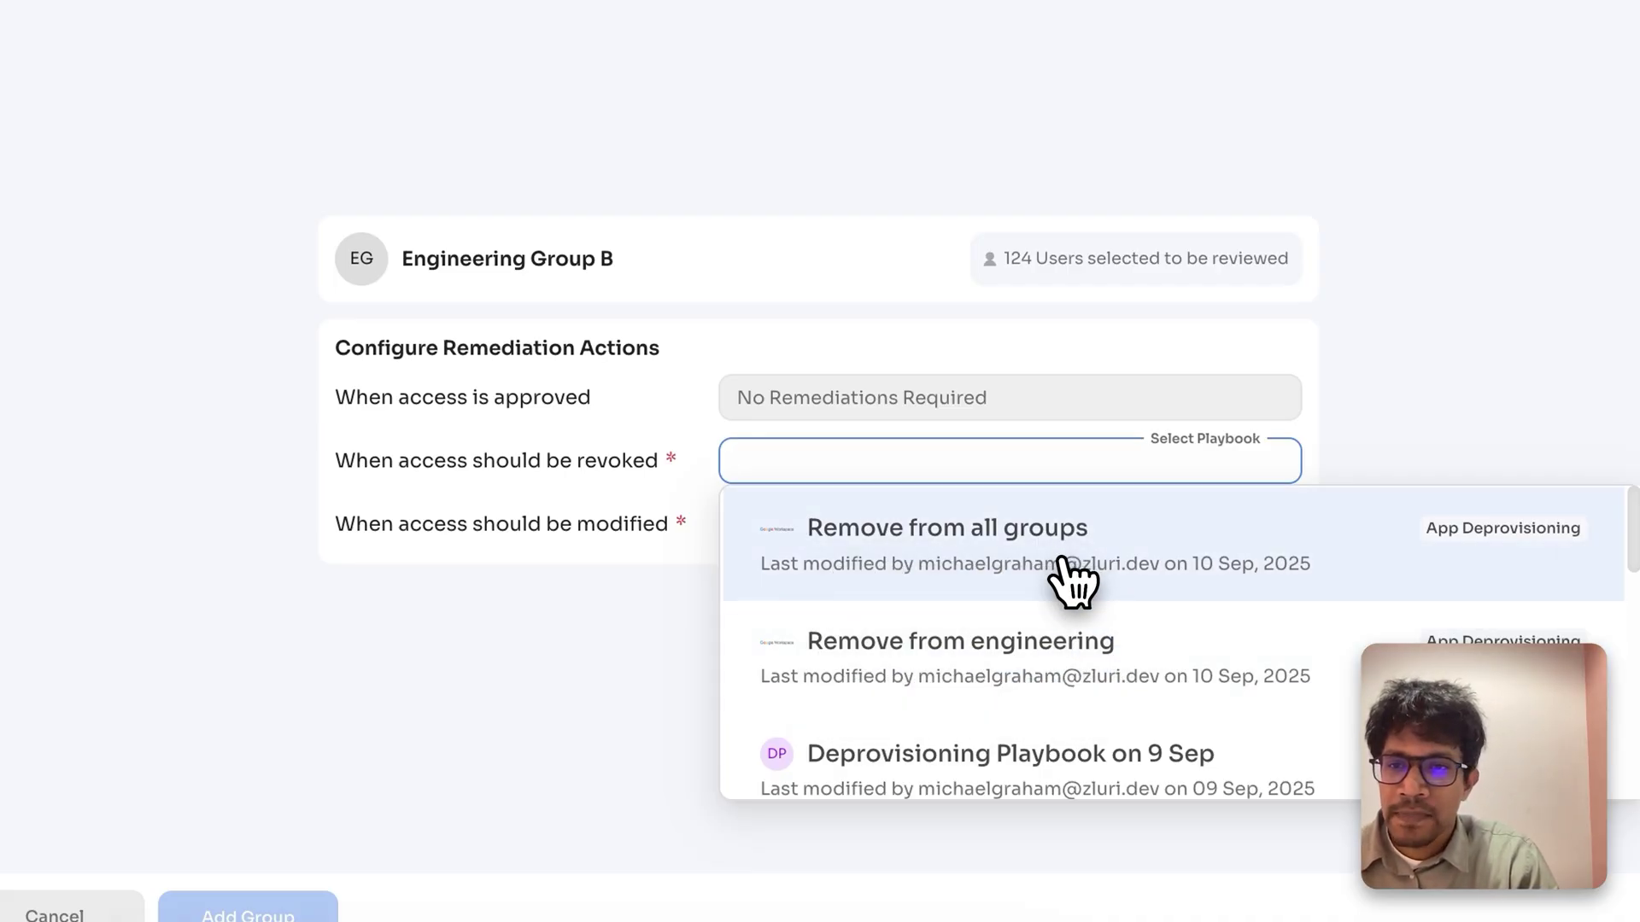
click(1125, 574)
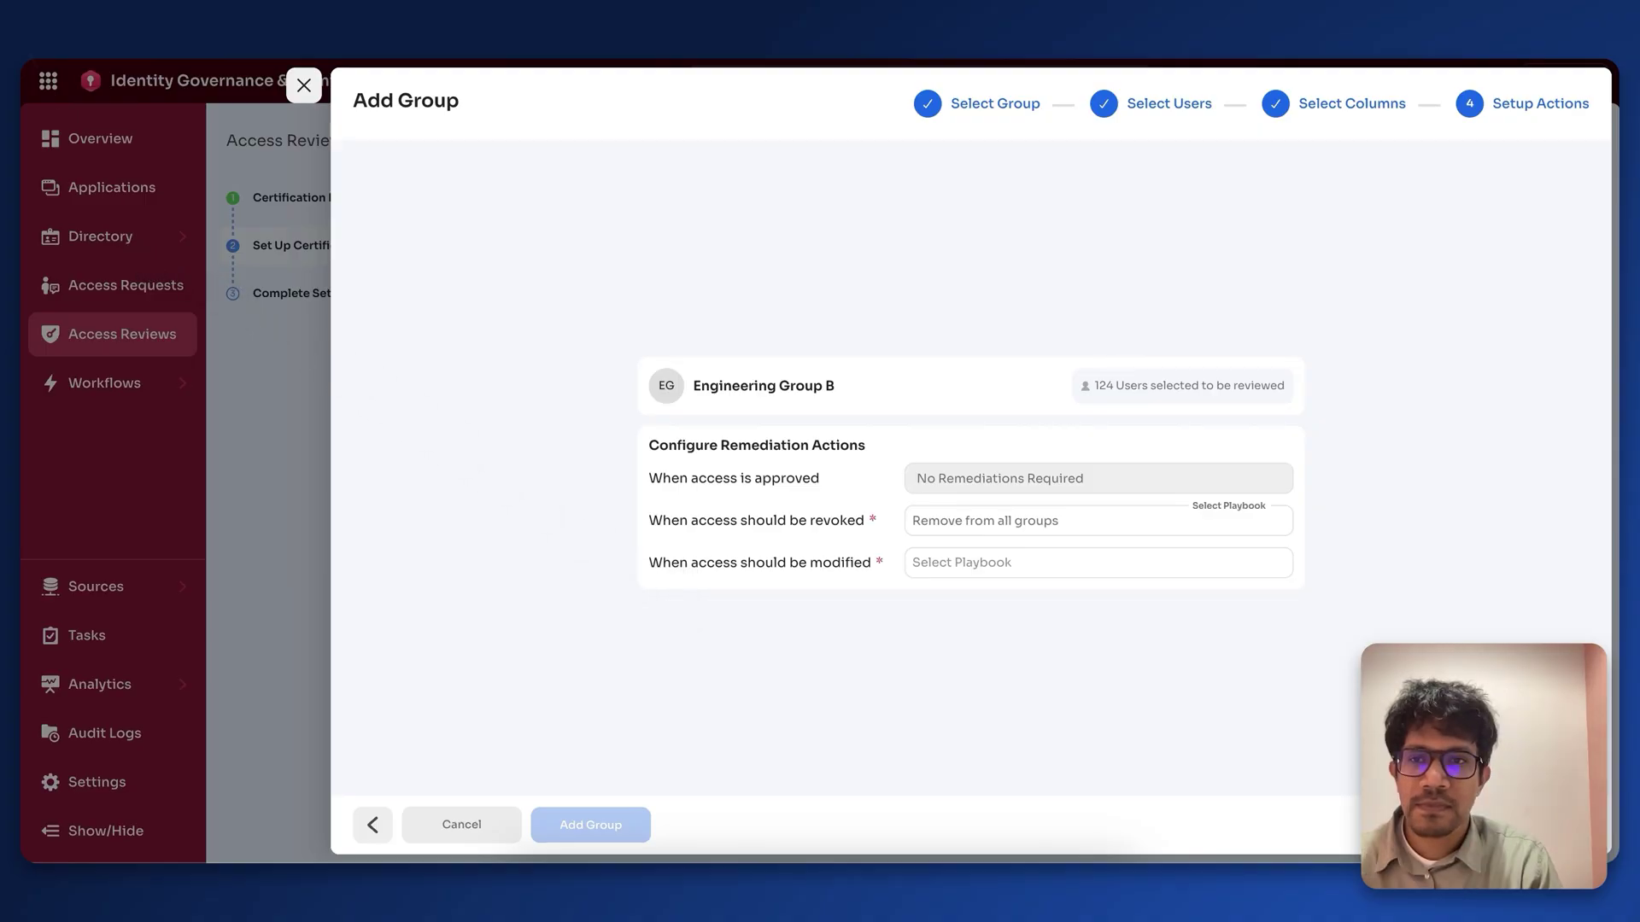
click(969, 560)
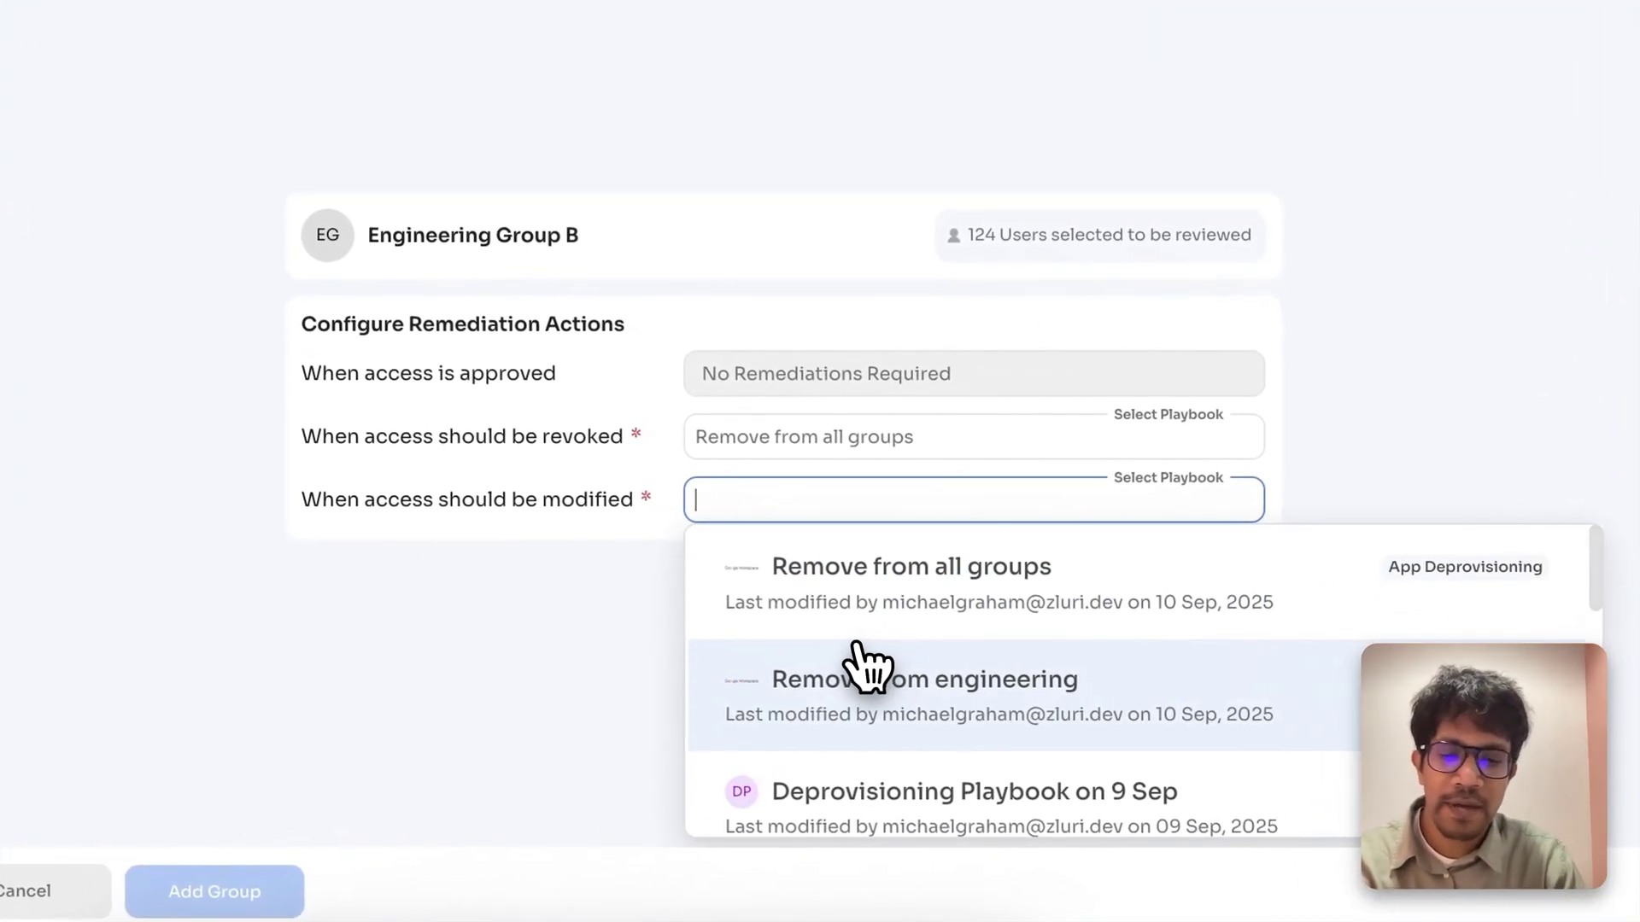
text(default)
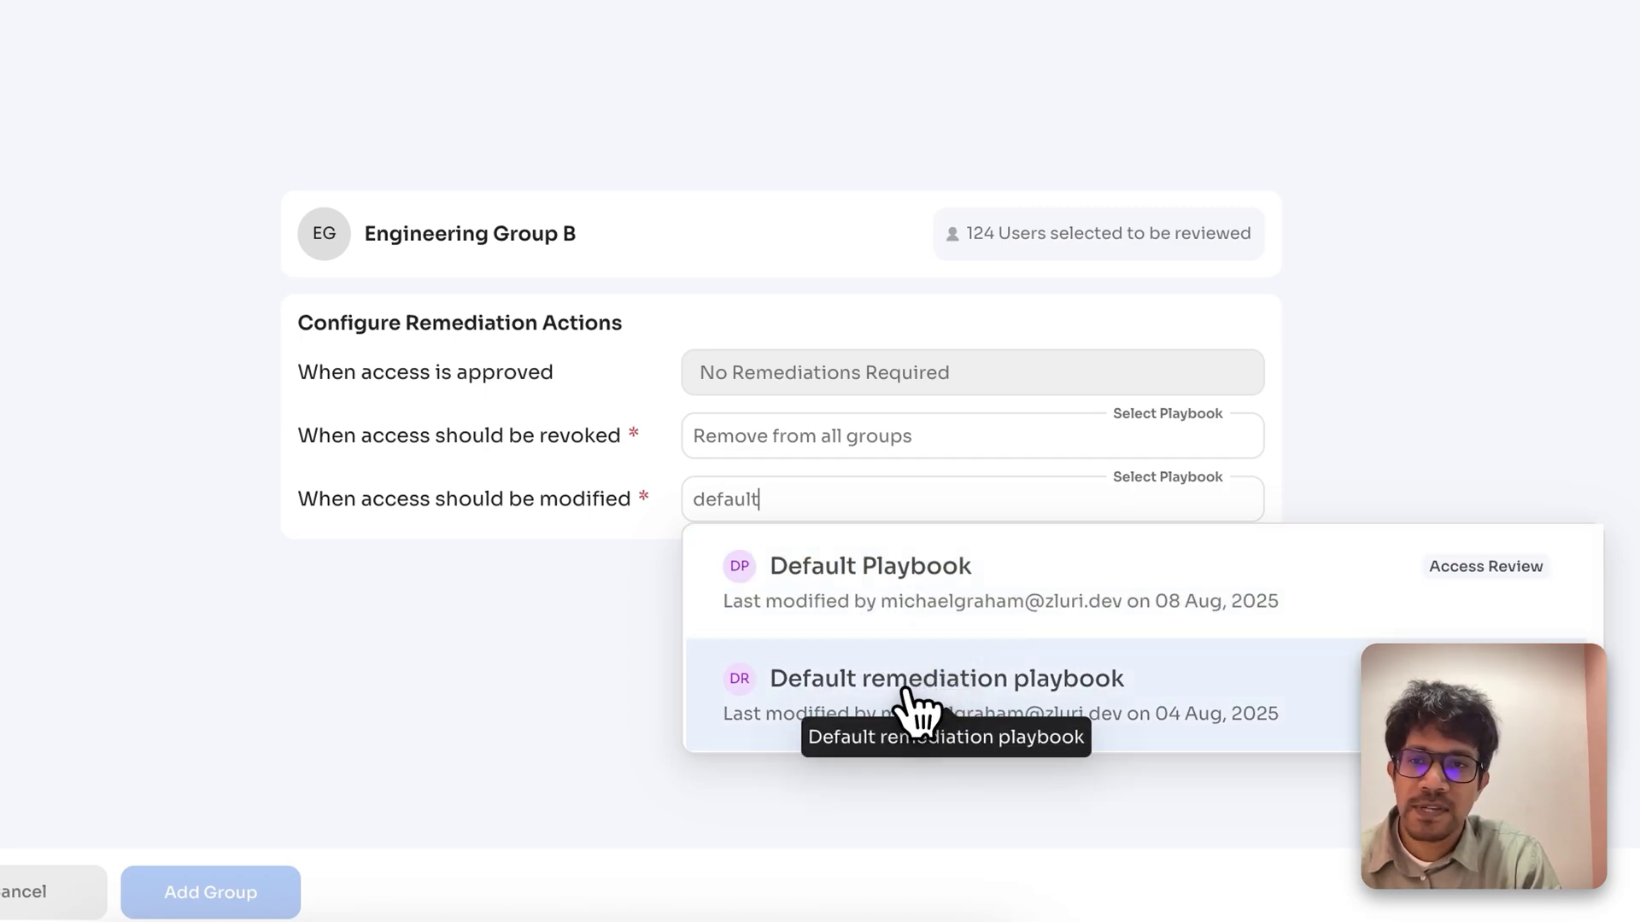
click(892, 690)
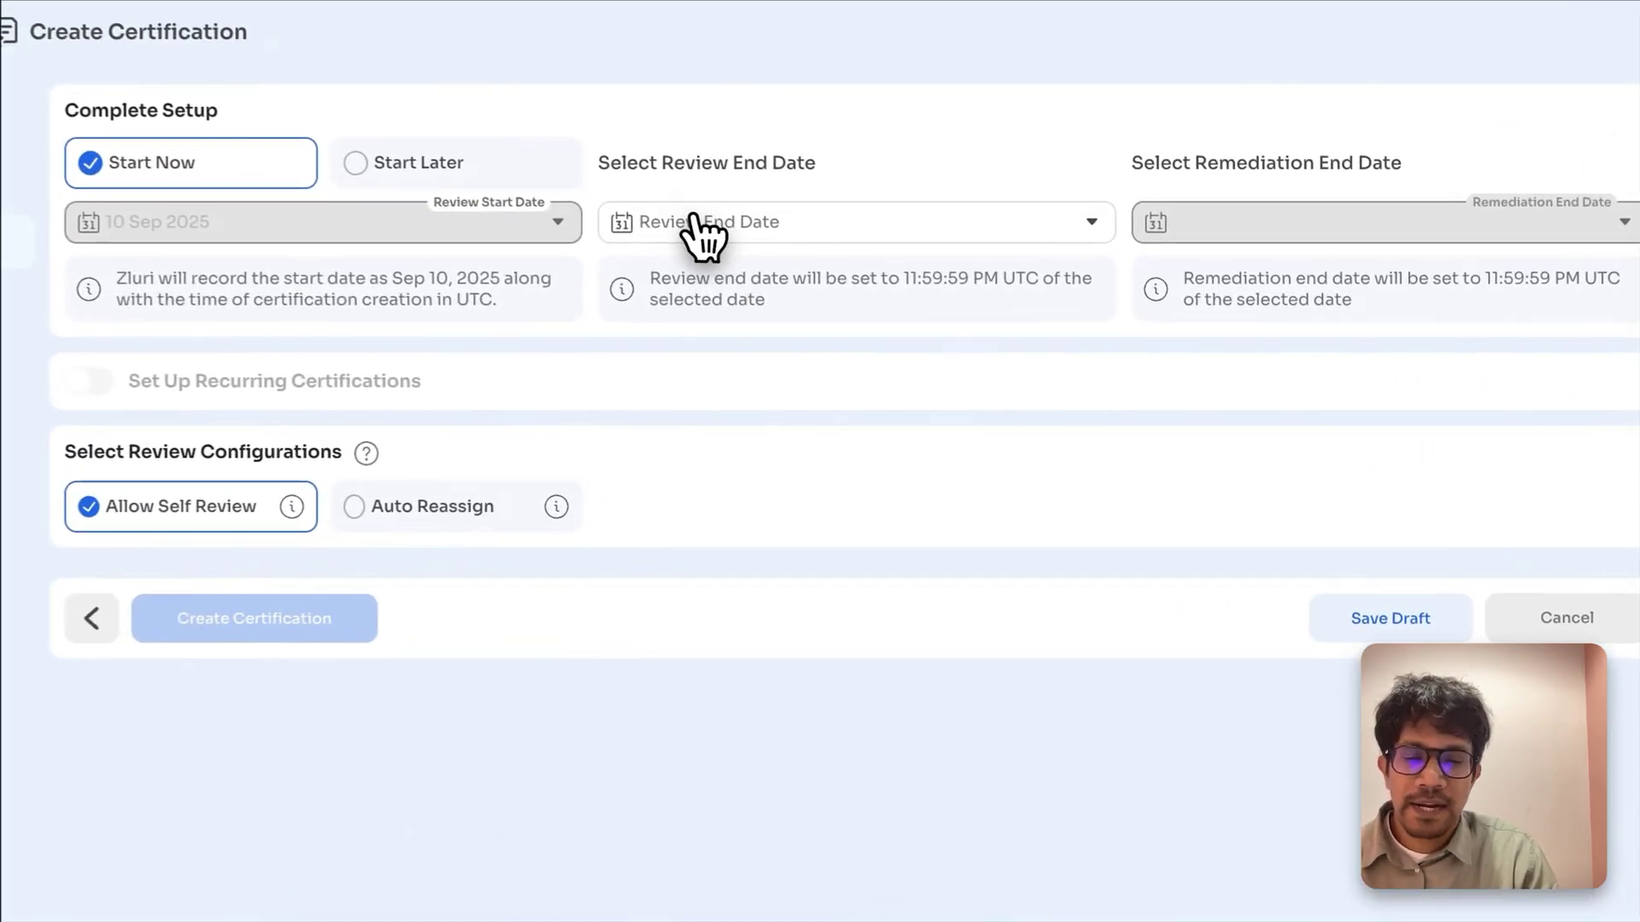
Step: Set the review end date to 18 Sep 2025 and remediation end date to 24 Sep 2025
click(889, 279)
click(816, 519)
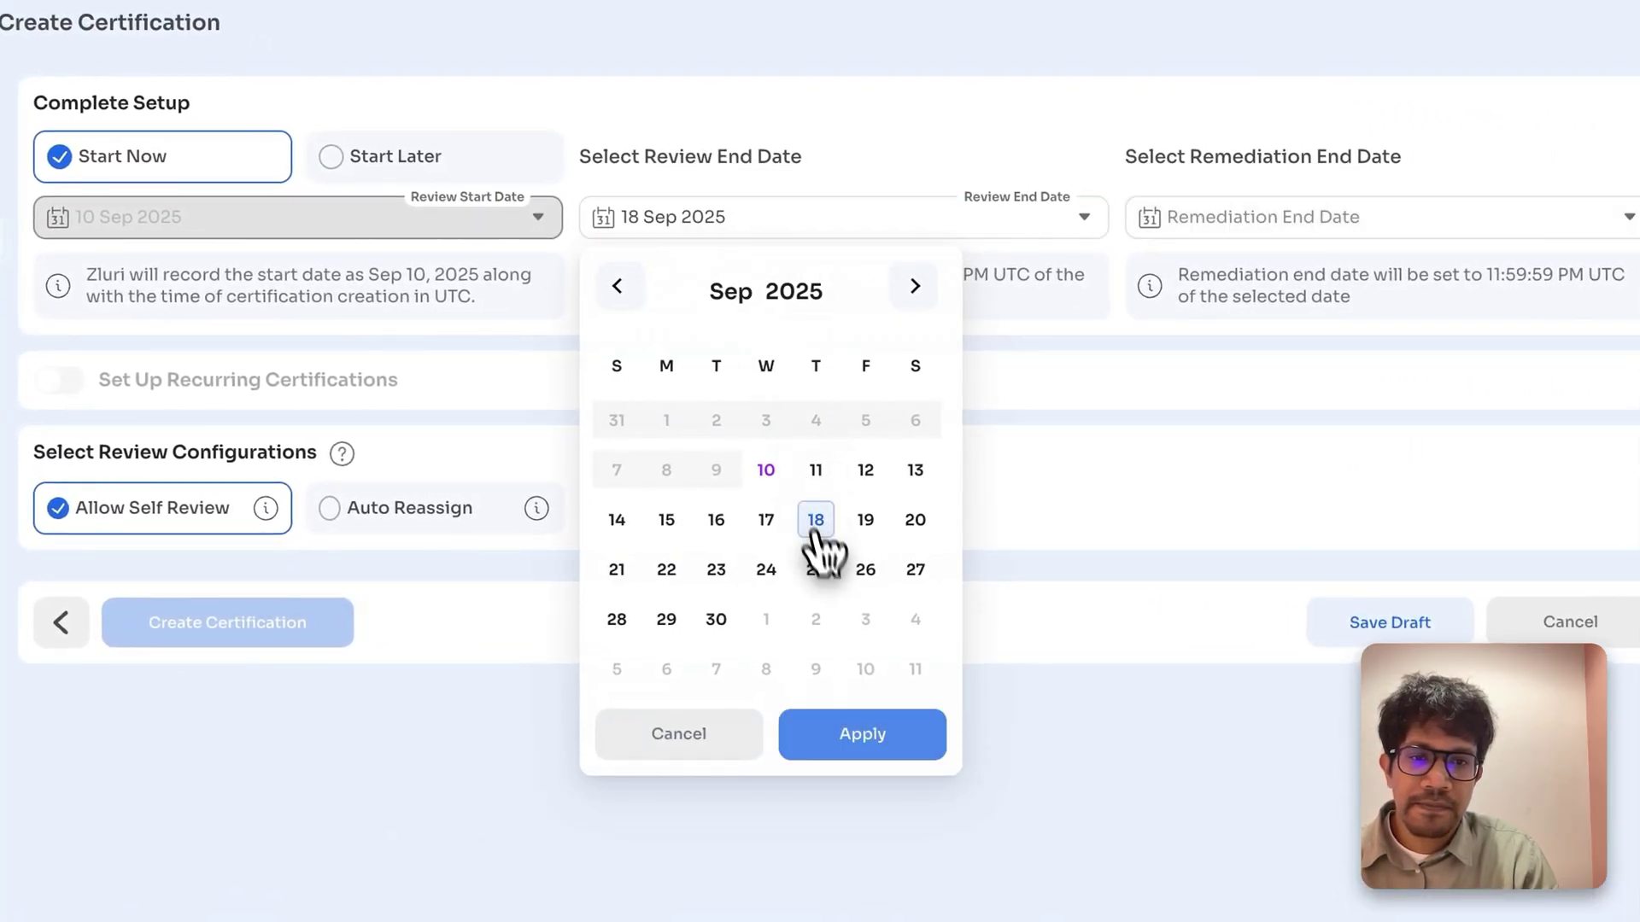
click(878, 742)
click(1274, 222)
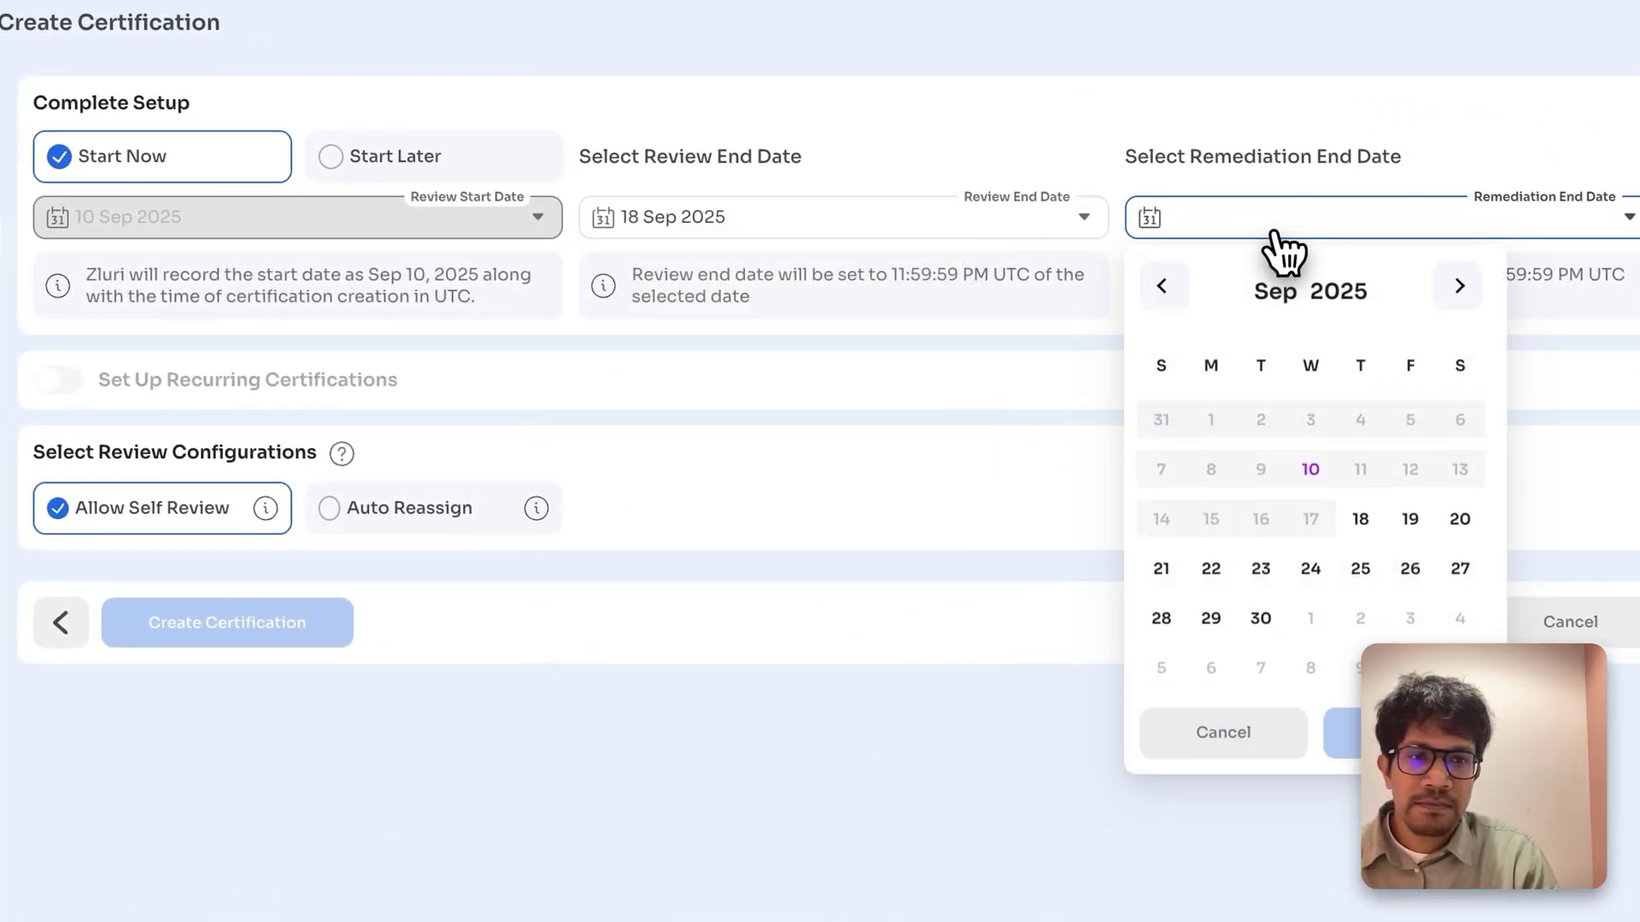
click(1311, 569)
click(1403, 736)
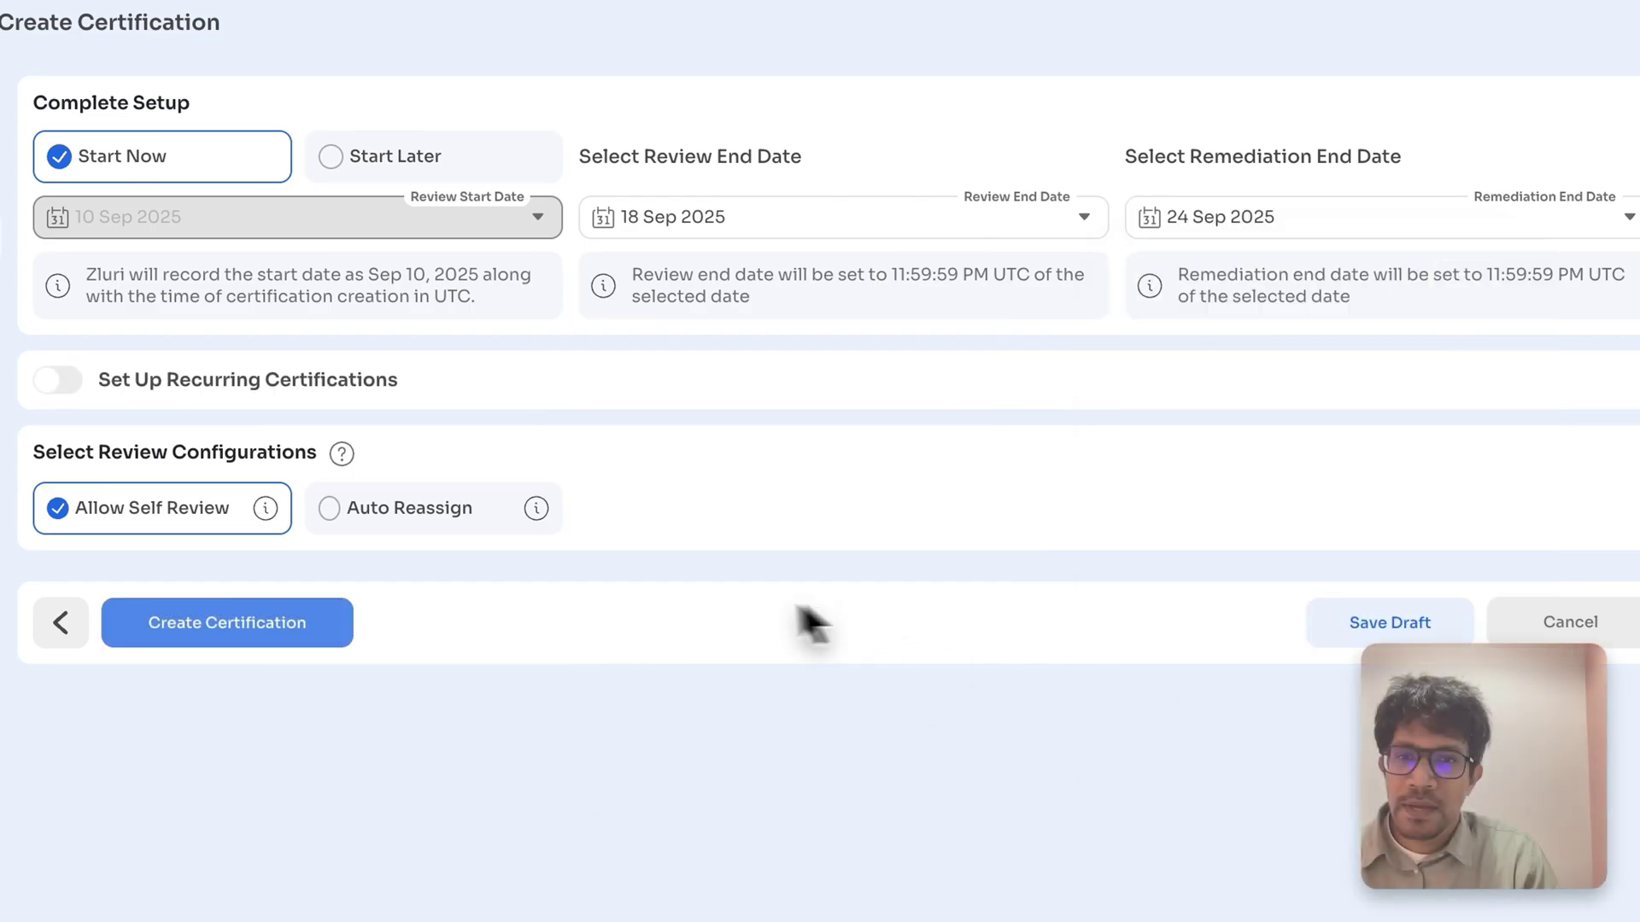
Step: Enable recurring certifications repeating every 2 months
click(58, 379)
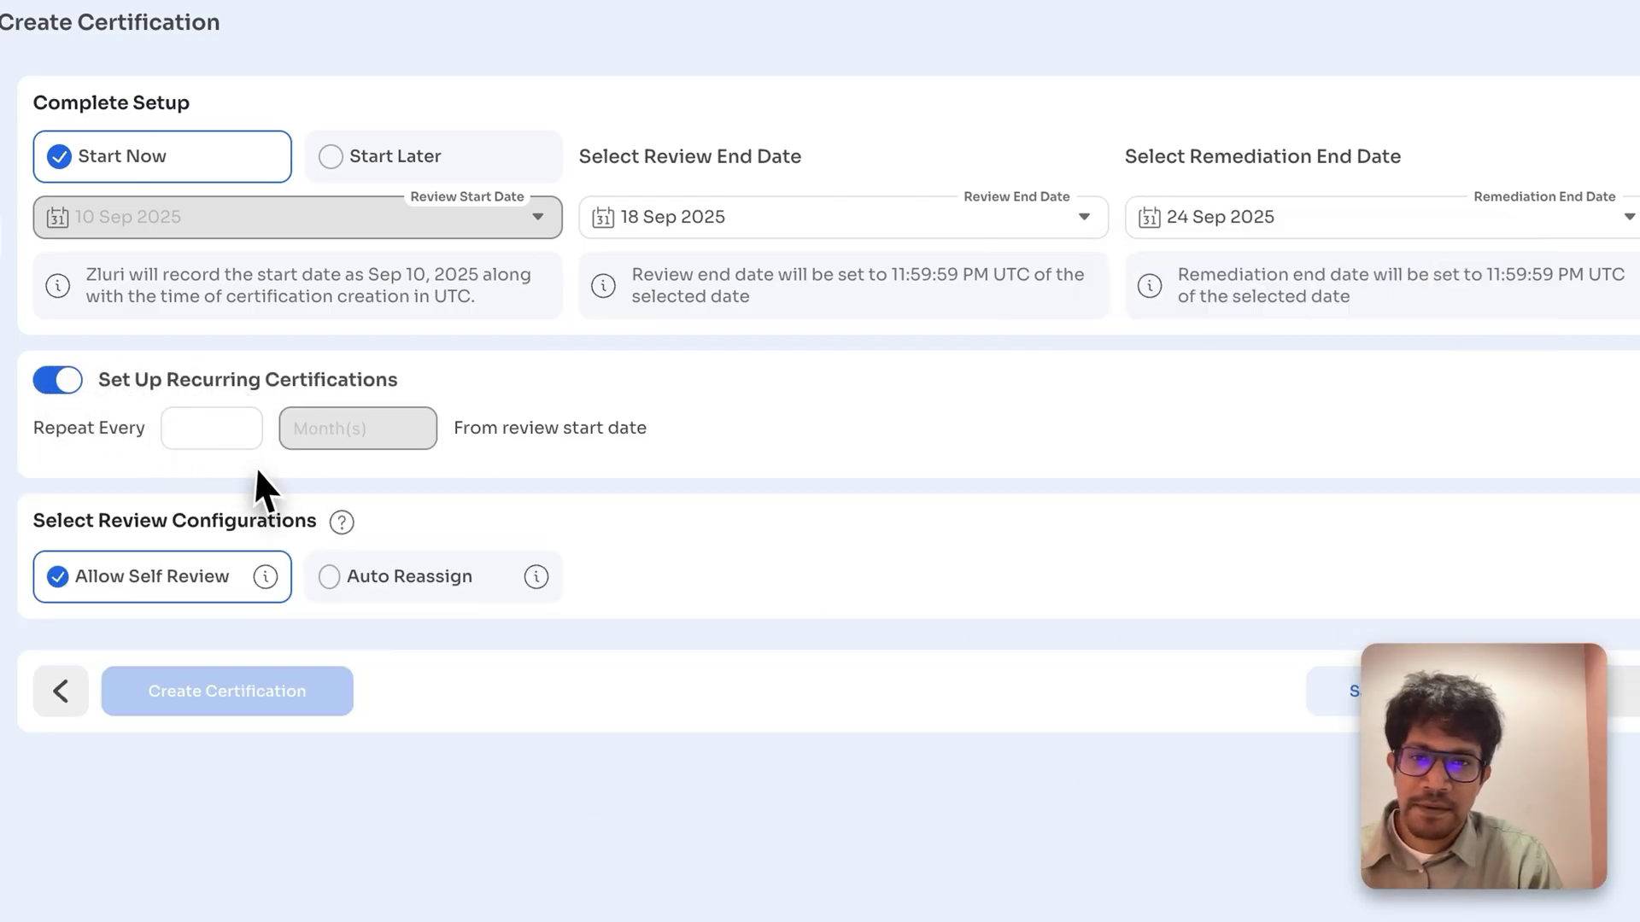
click(228, 421)
text(2)
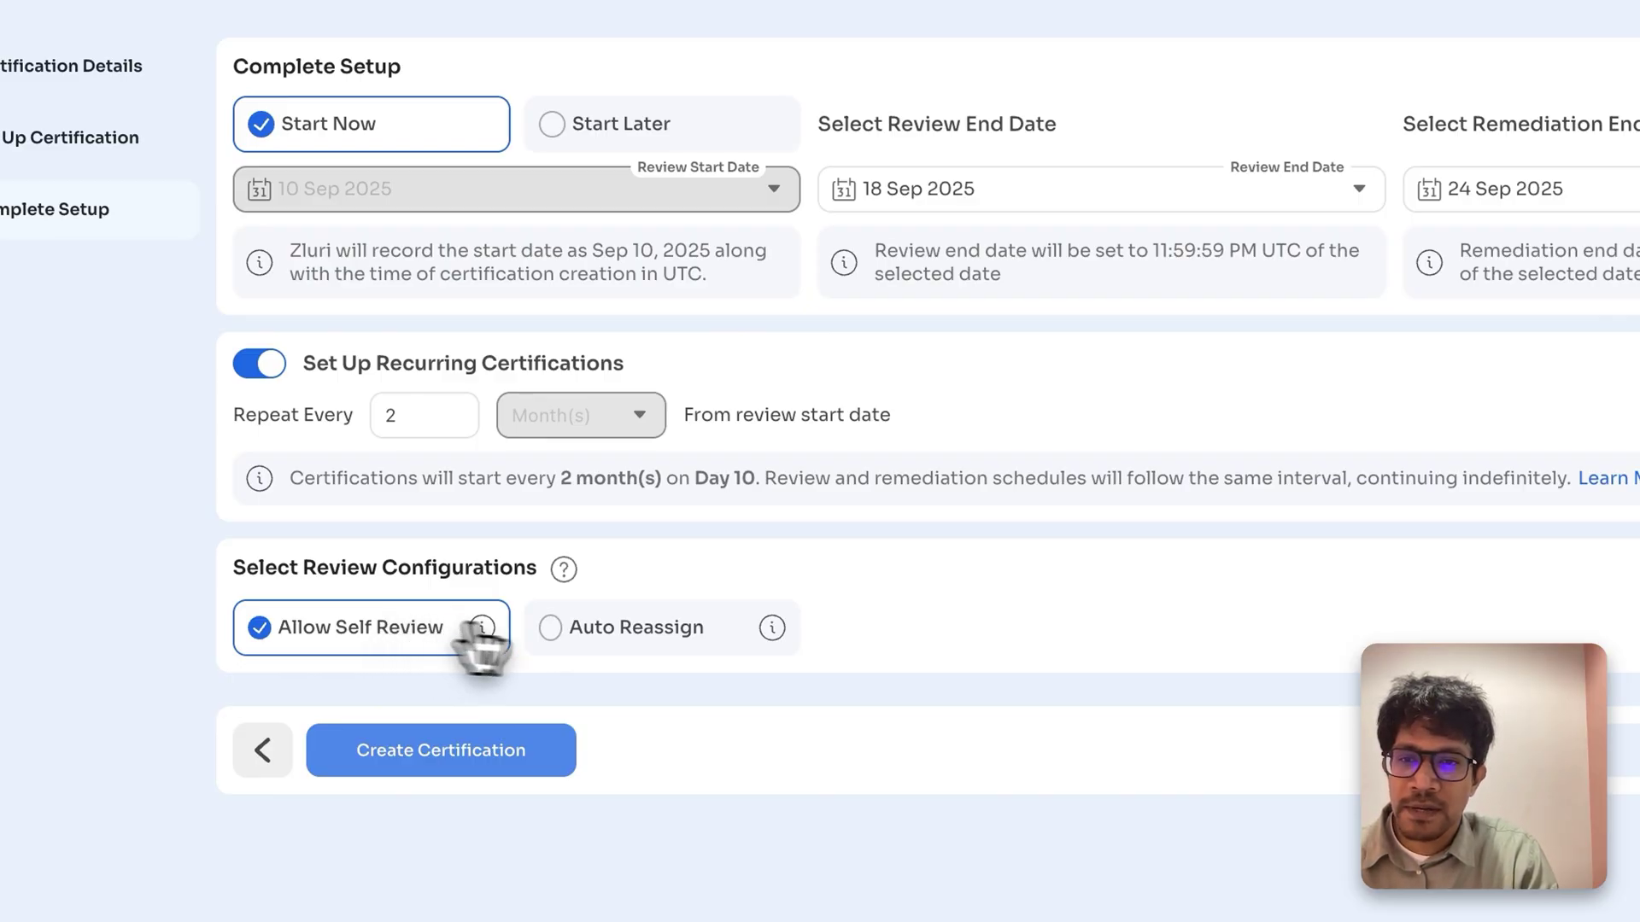
Step: Enable Auto Reassign to a specific user, choosing the owner's account as reassignment reviewer
click(646, 619)
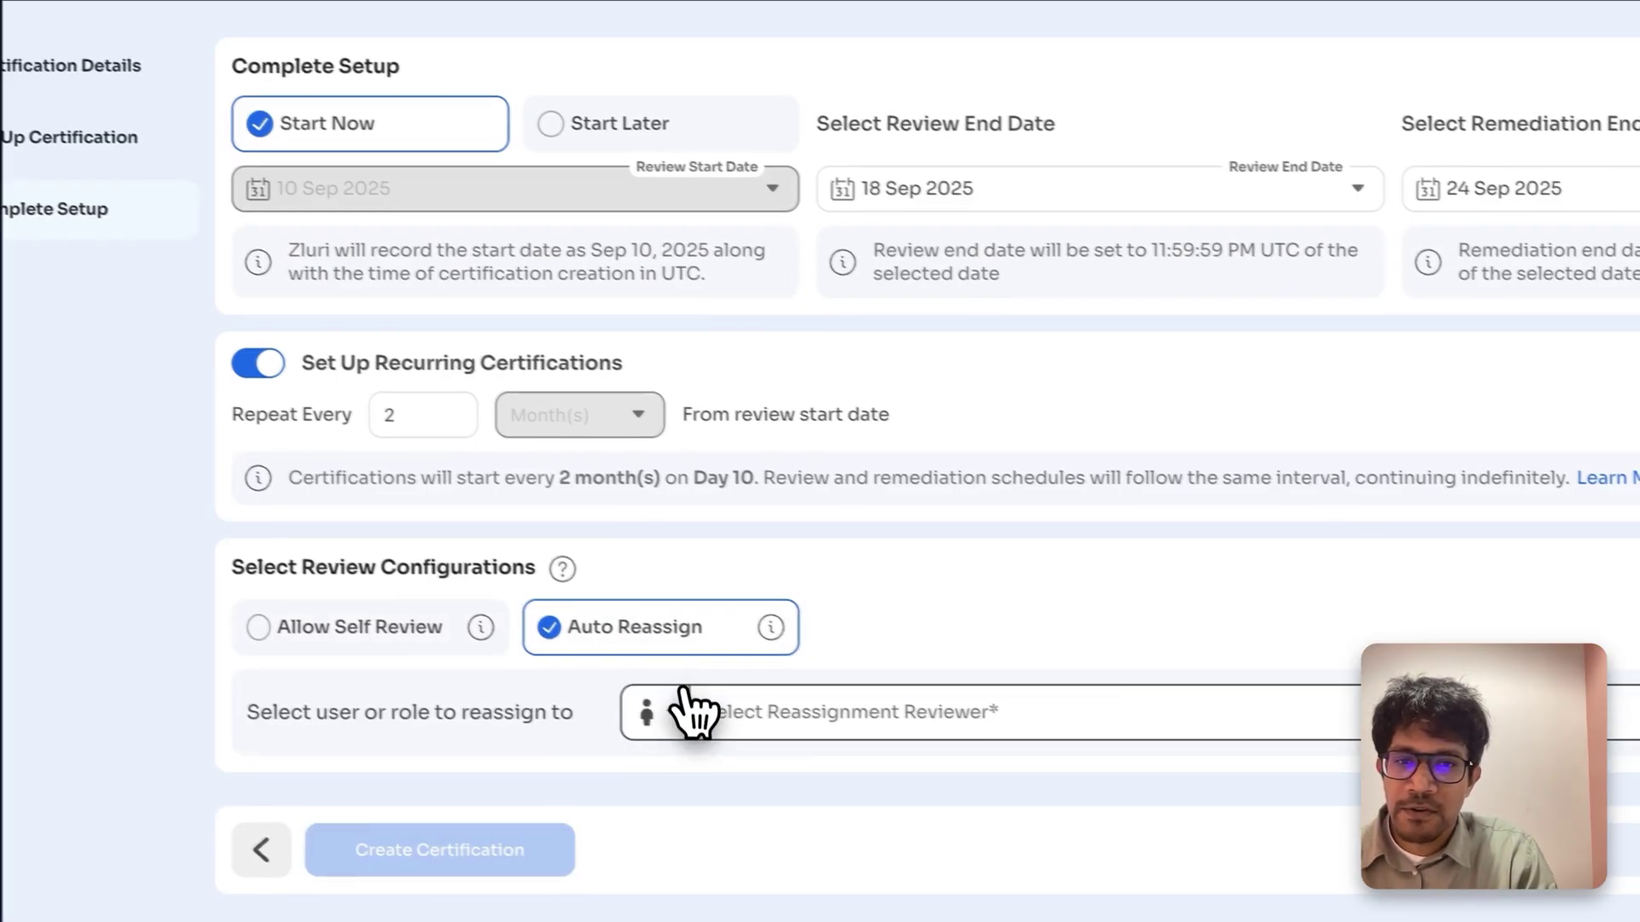
click(656, 710)
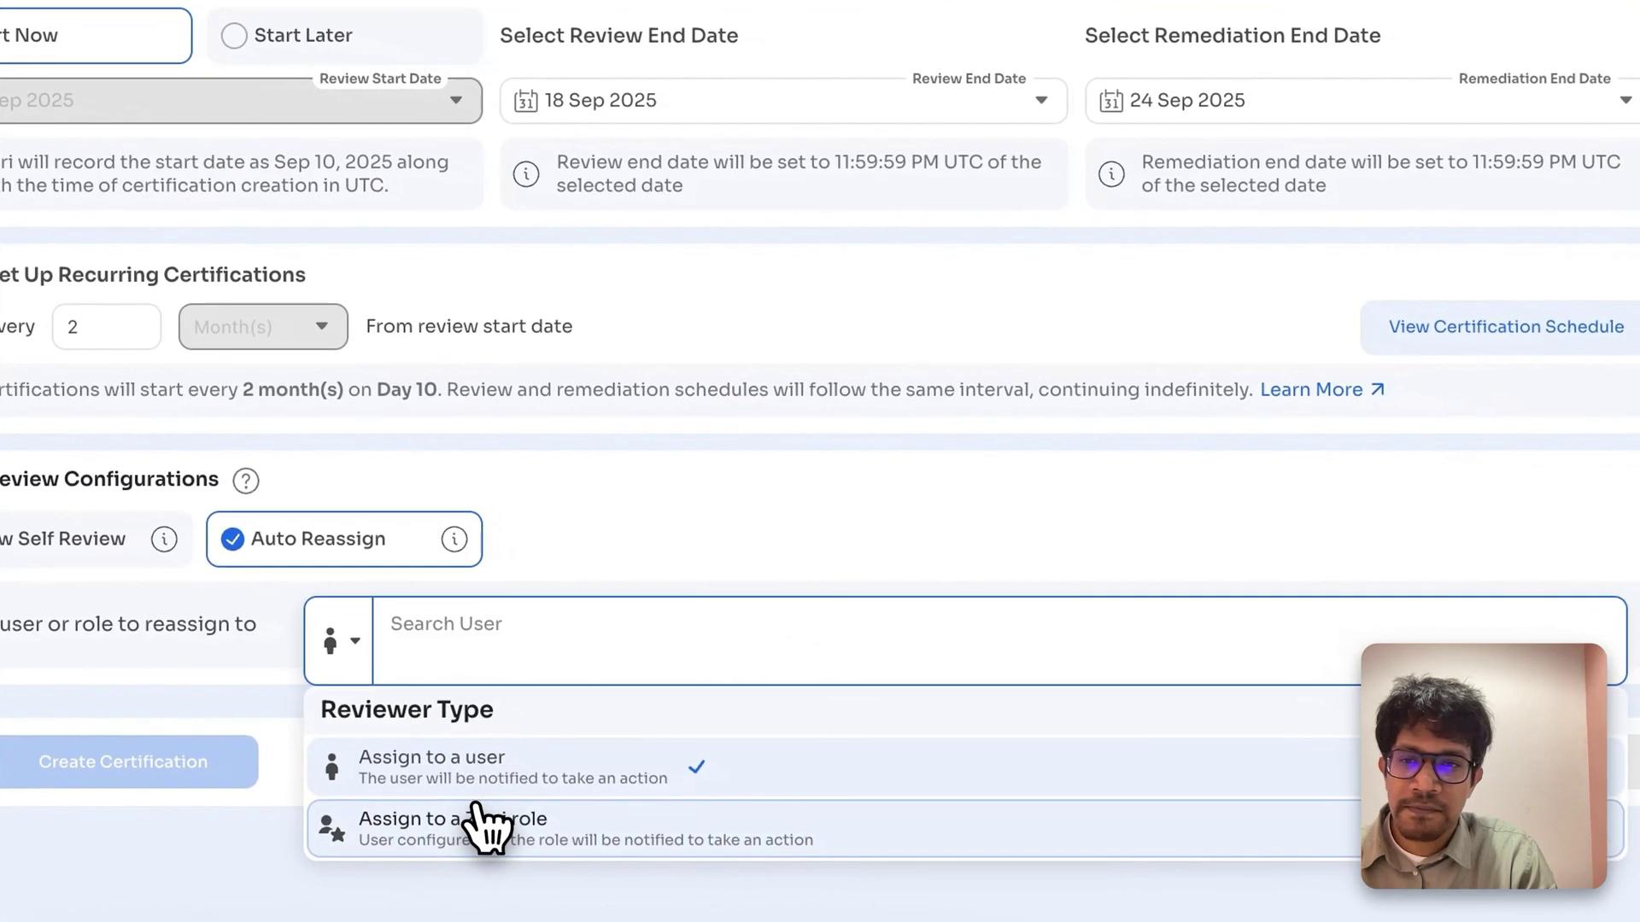
click(482, 827)
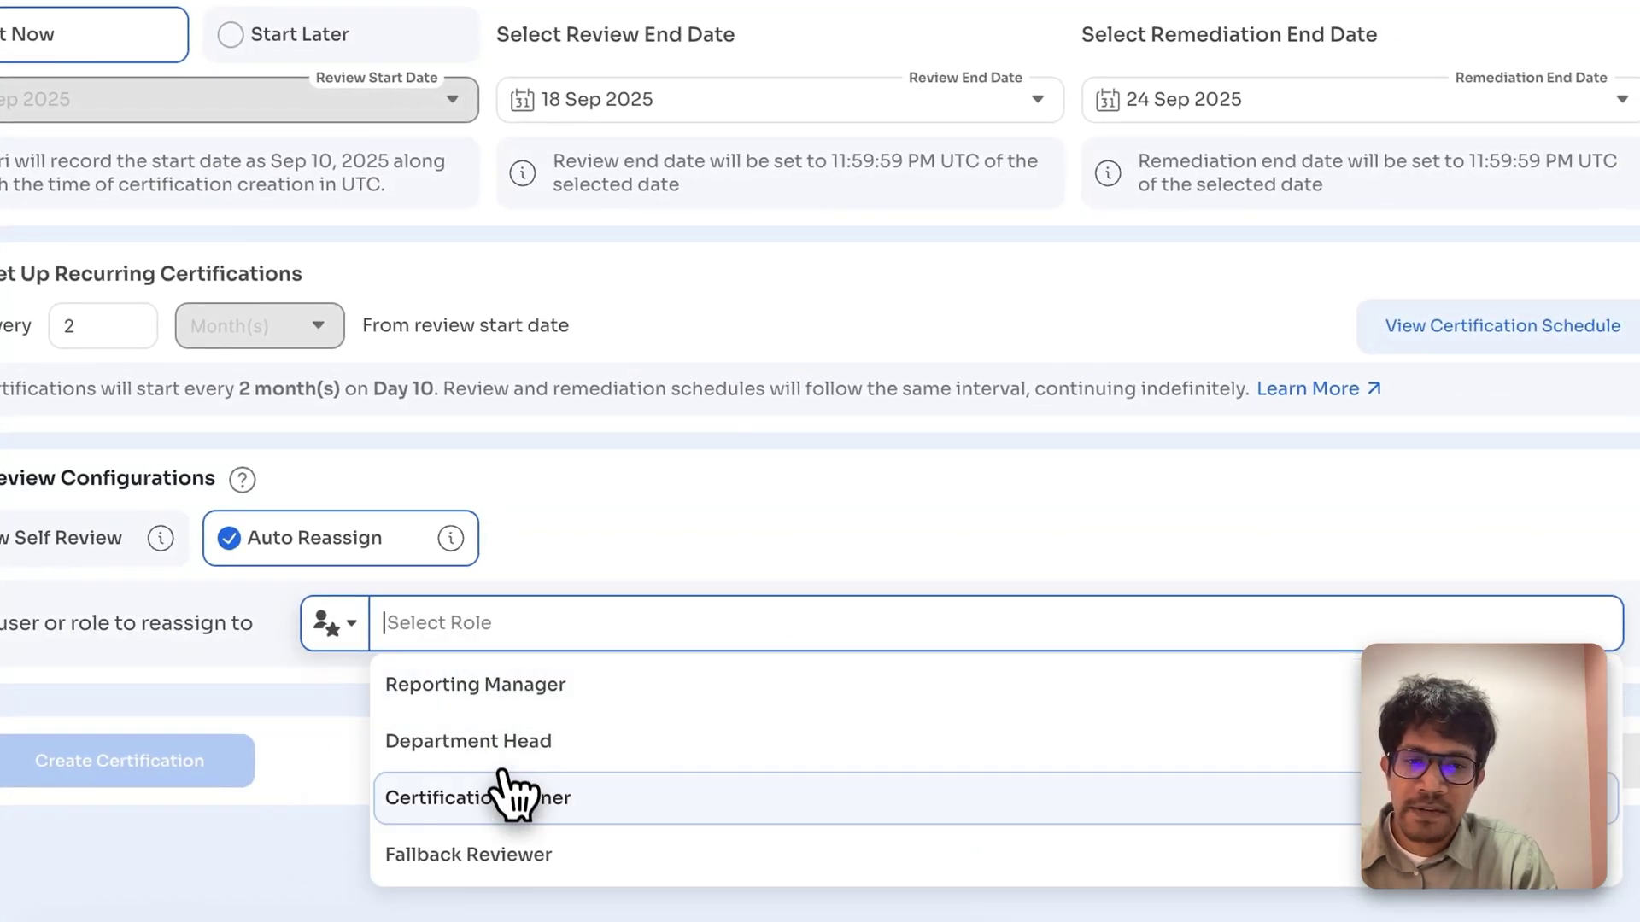
click(338, 625)
click(431, 734)
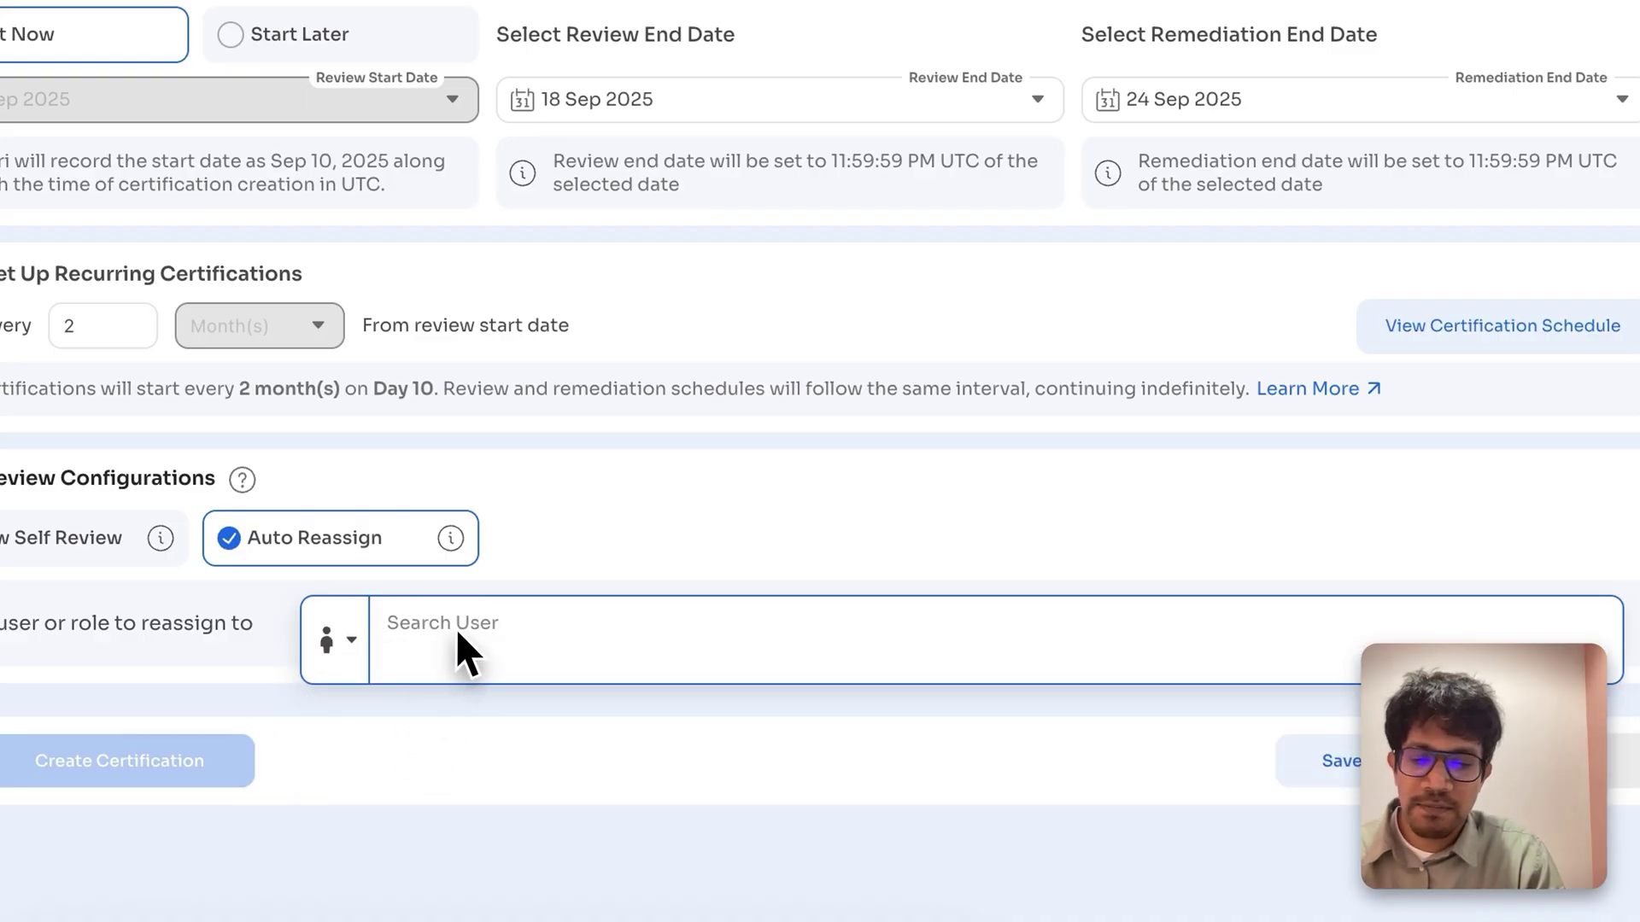
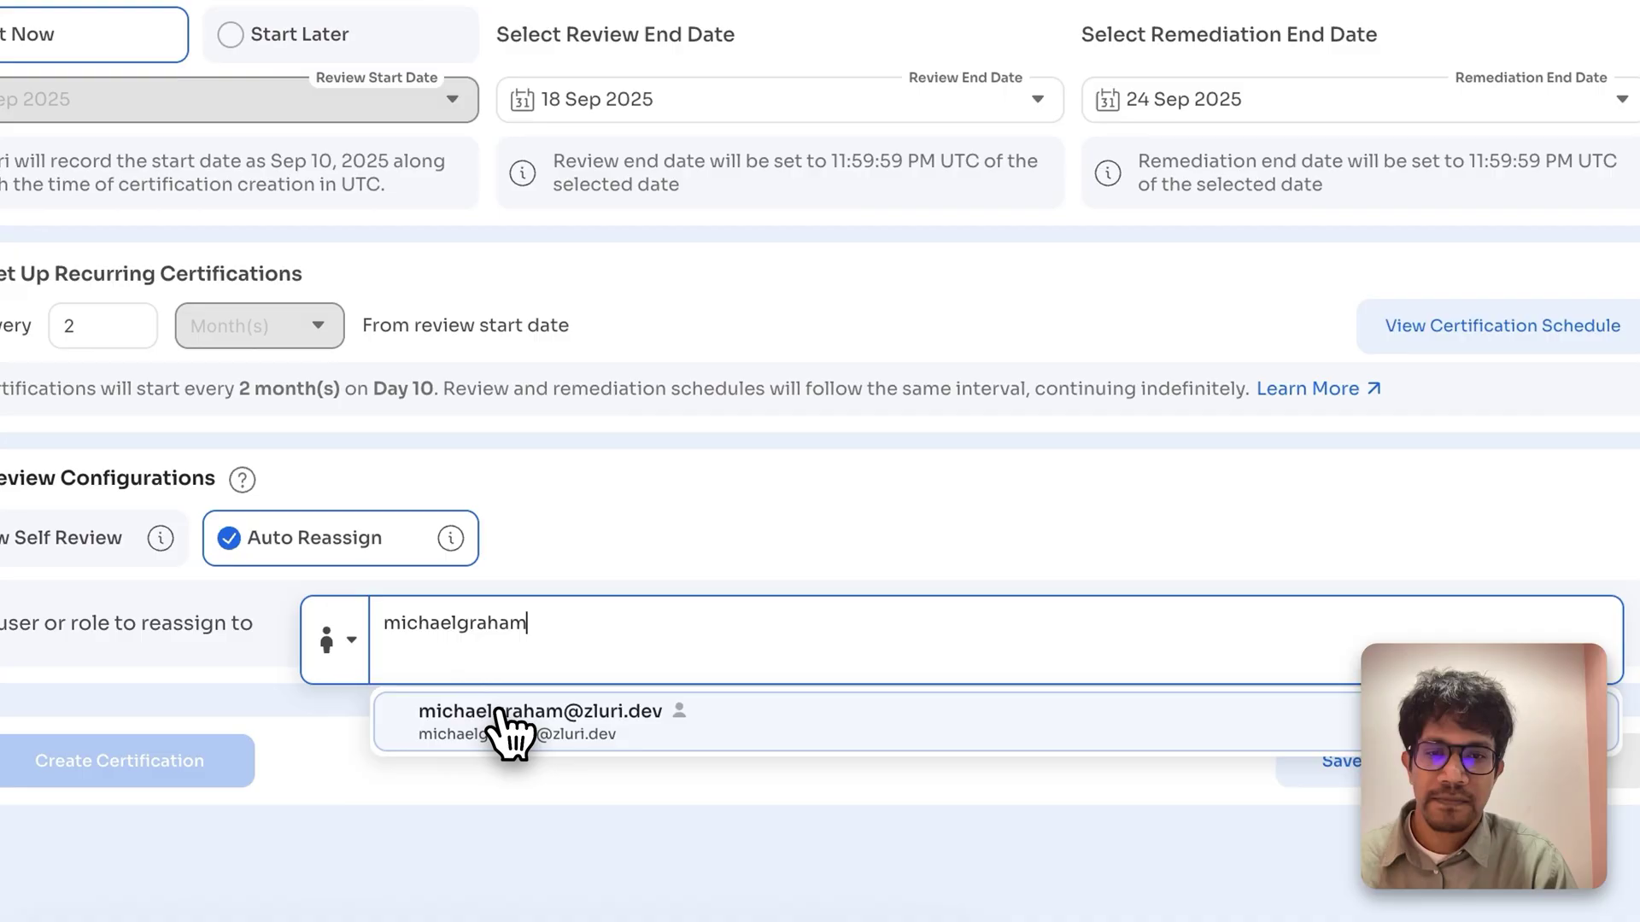
click(512, 721)
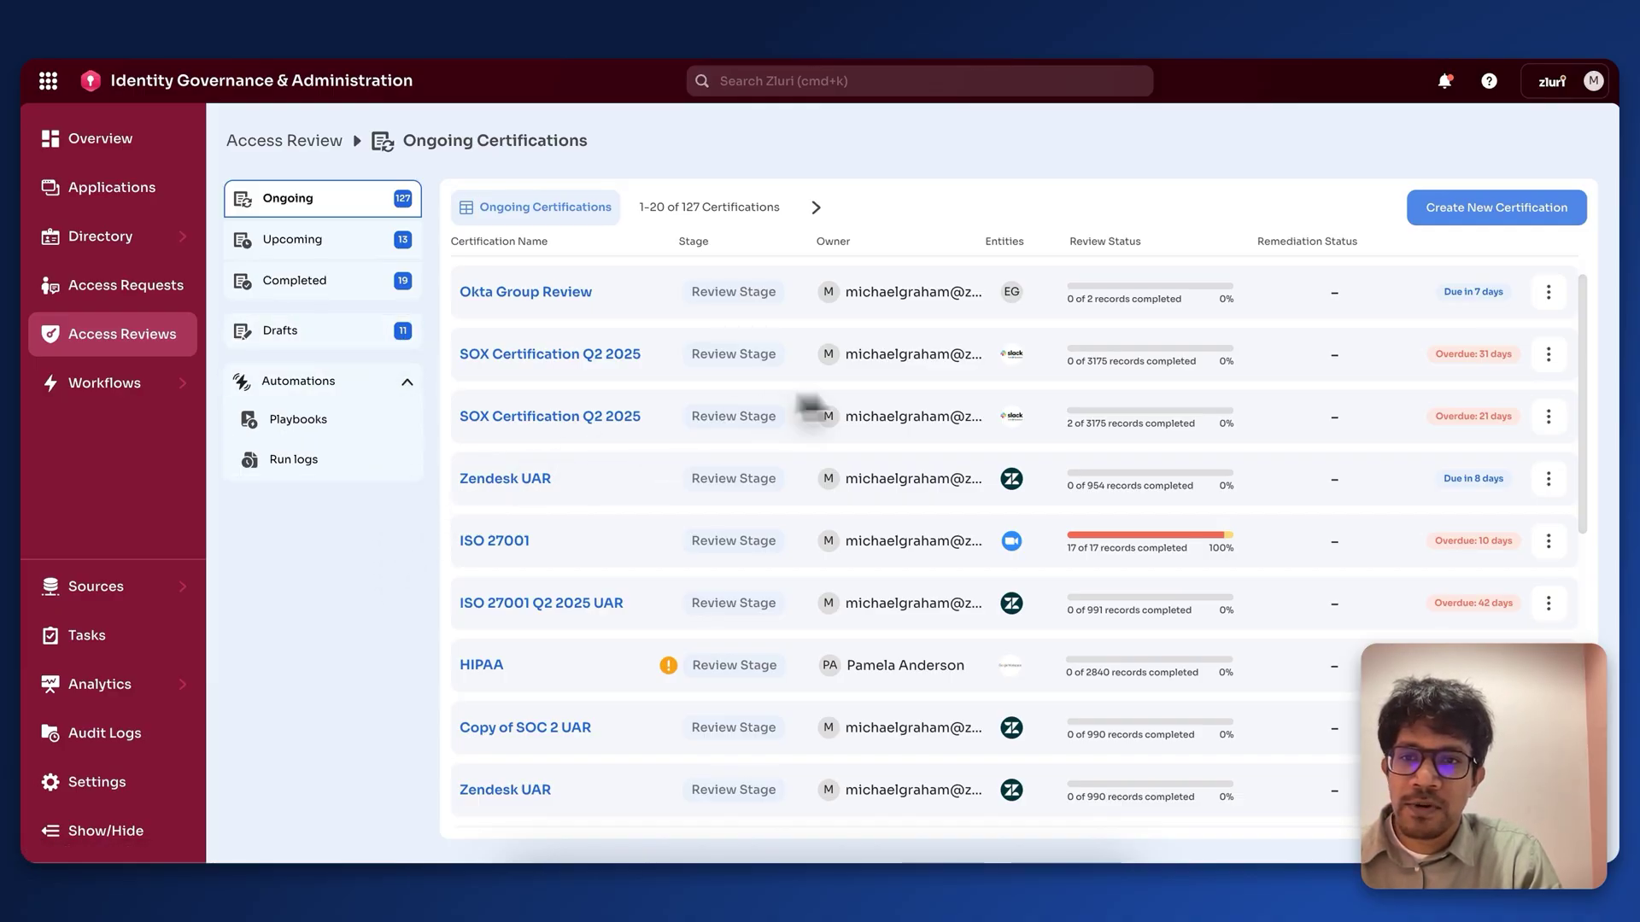
Step: Open the Okta Group Review row's more actions menu, then show the draft certifications
click(1547, 293)
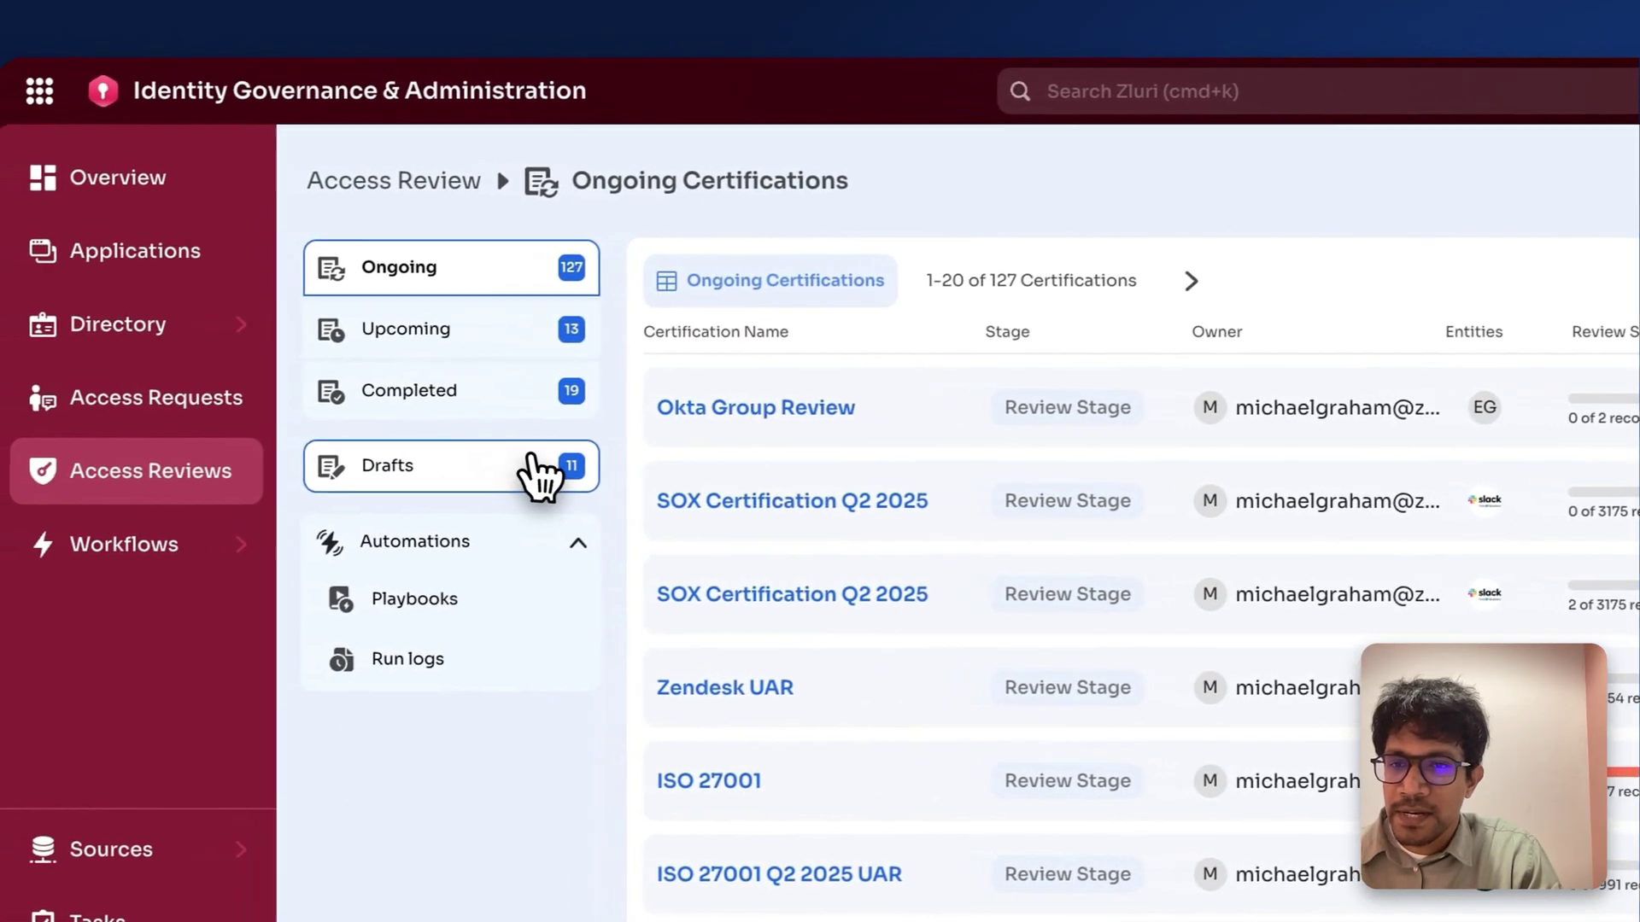
click(530, 465)
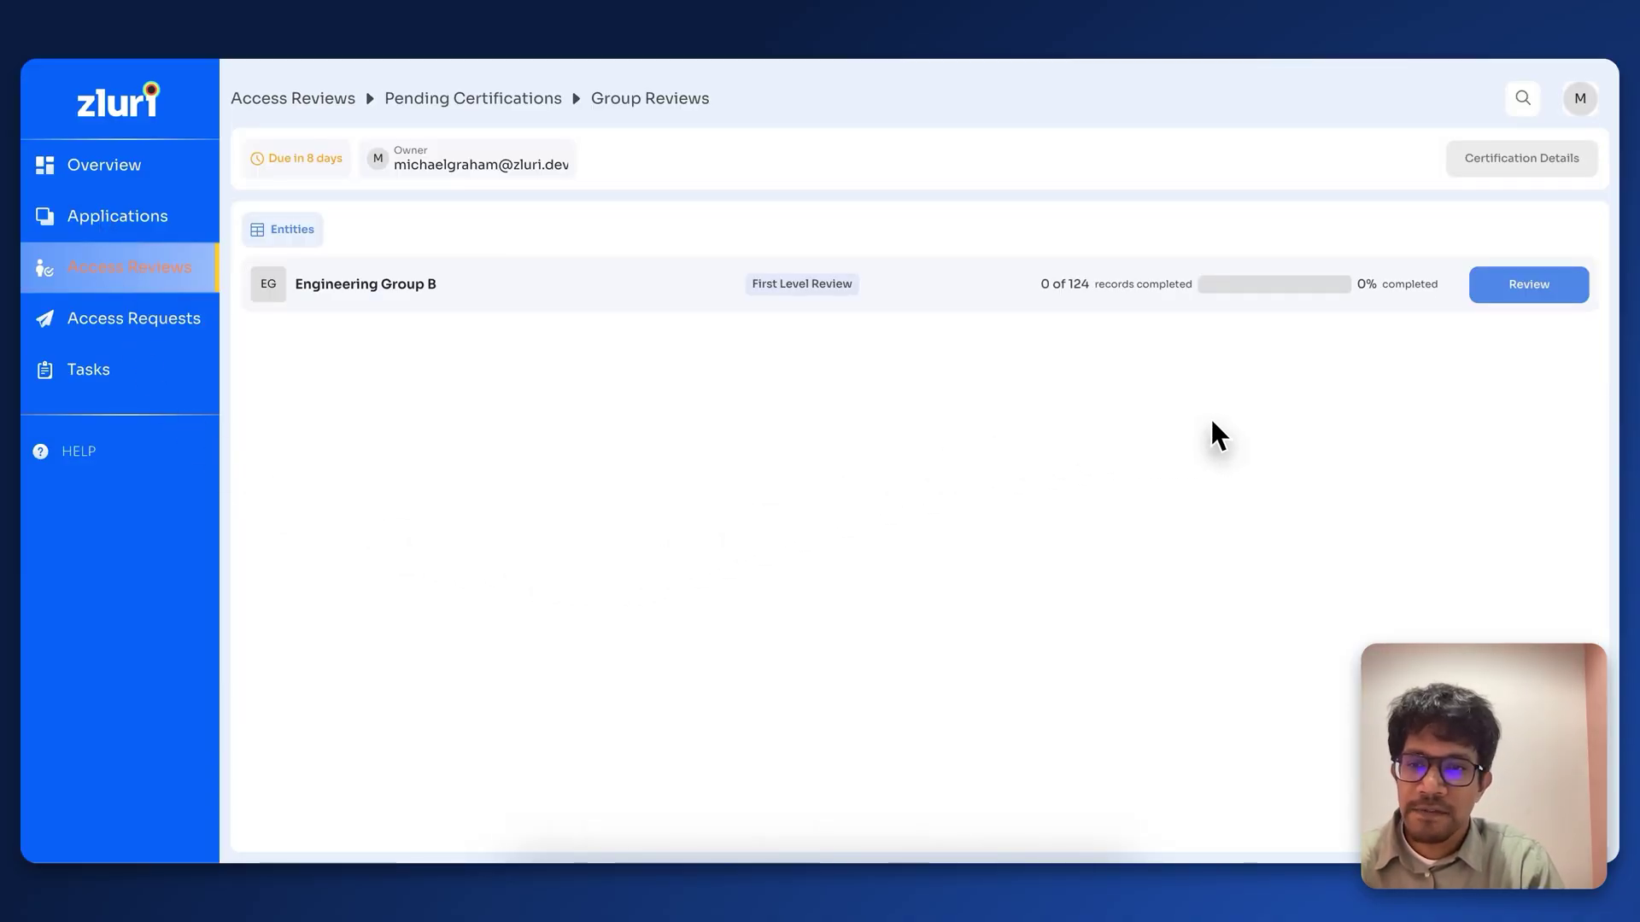
Step: Revoke access for Engineering Group B's 44 inactive users with the comment 'inactive users'
click(1507, 290)
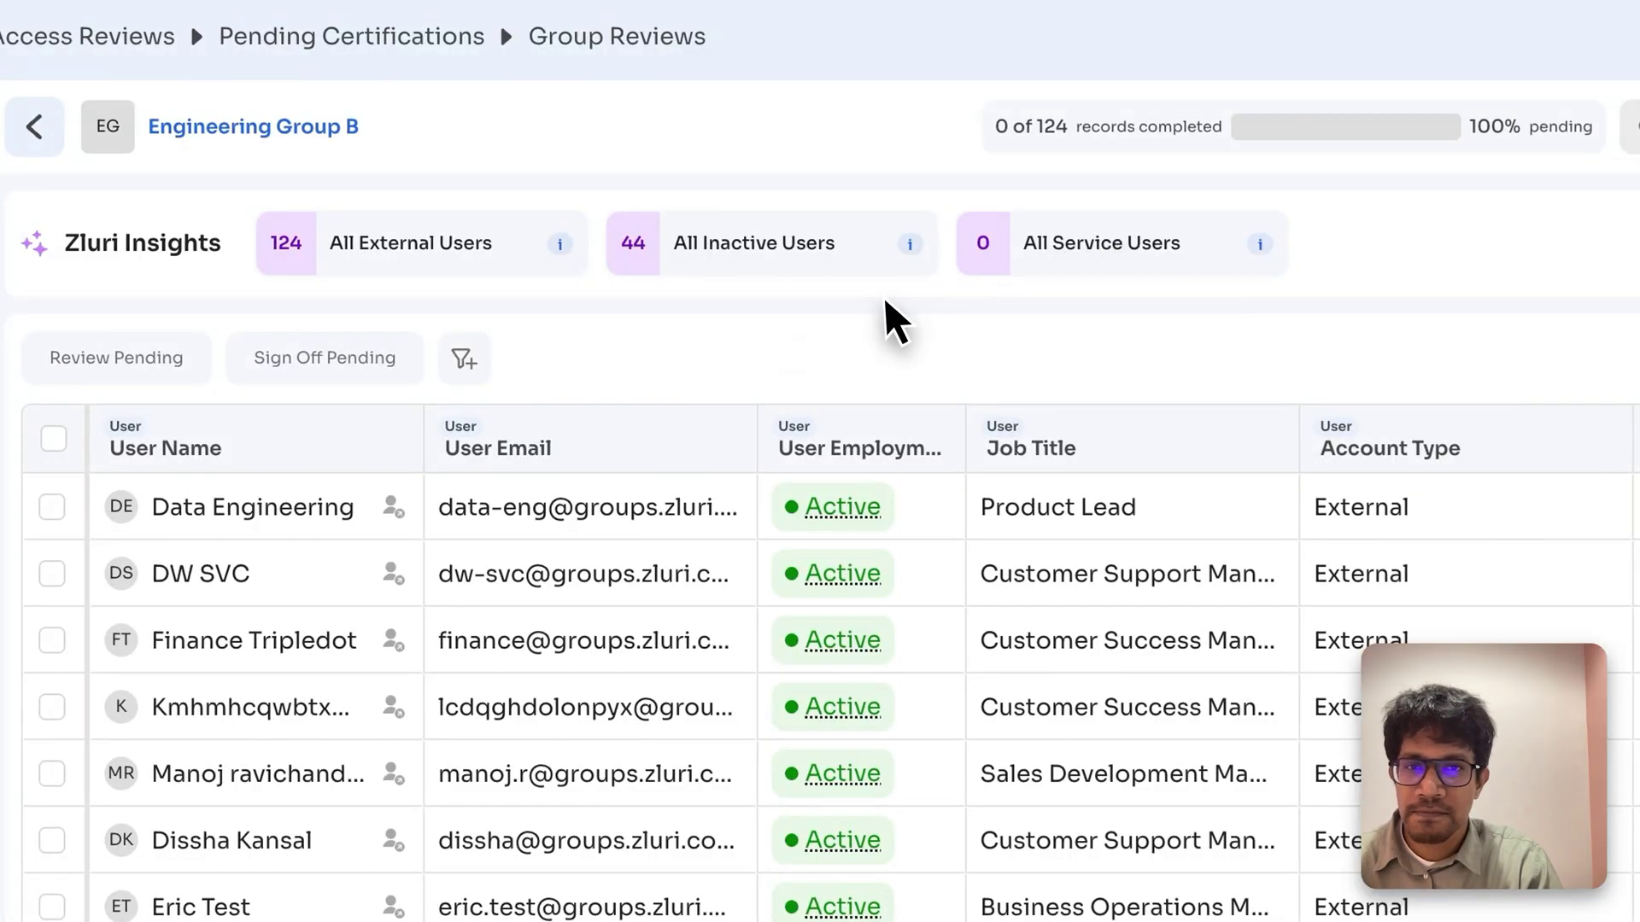
click(779, 270)
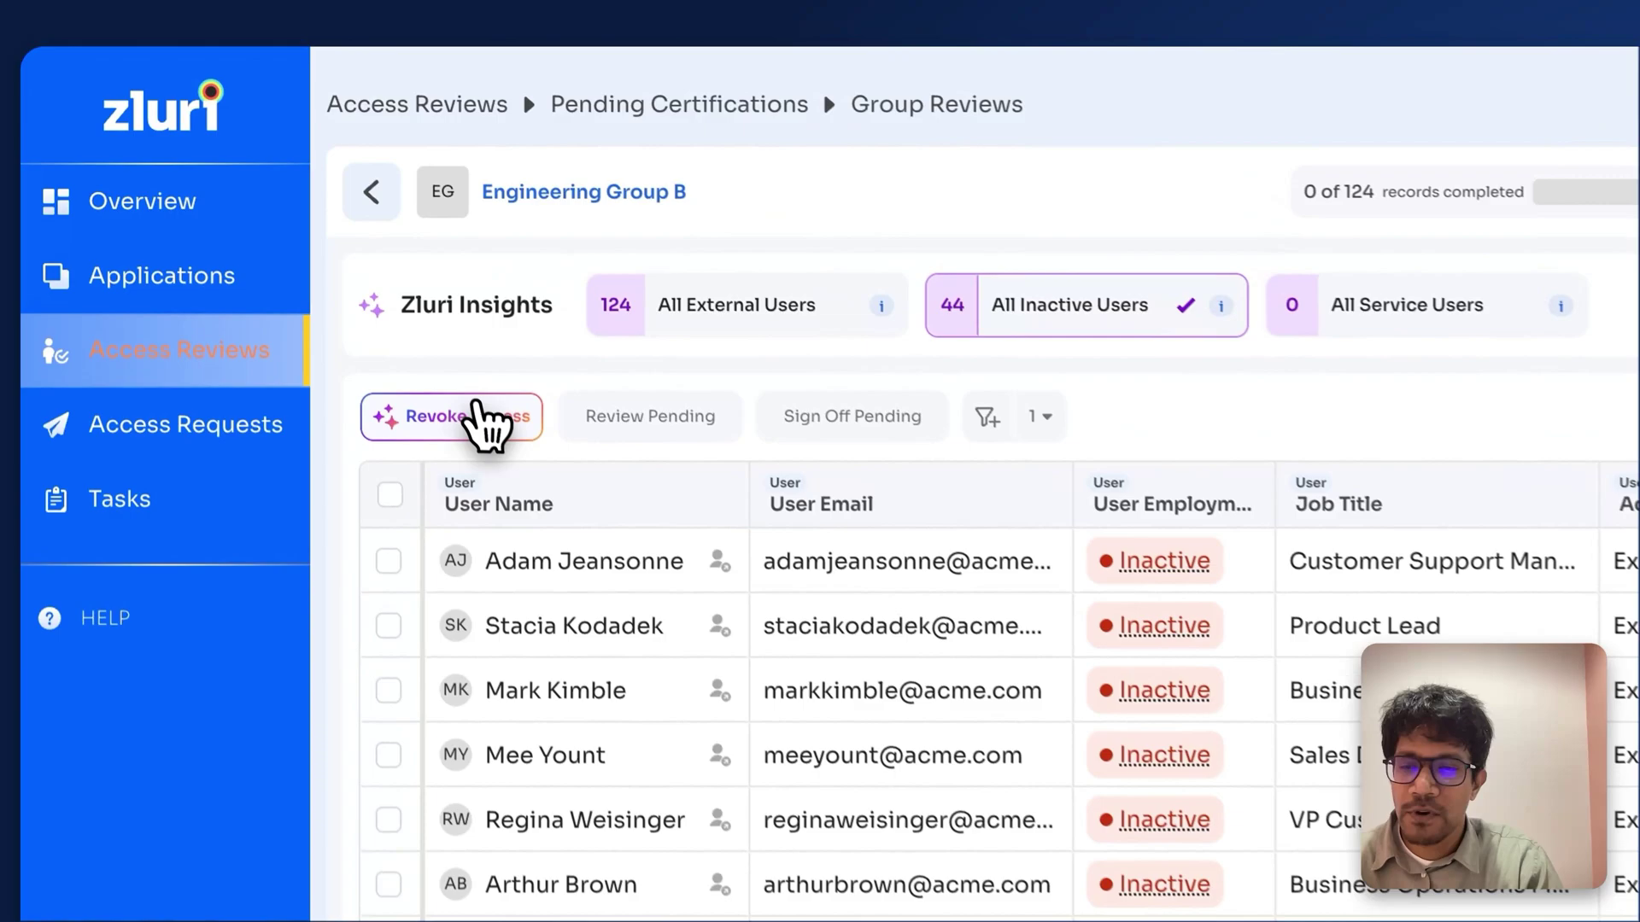
click(475, 410)
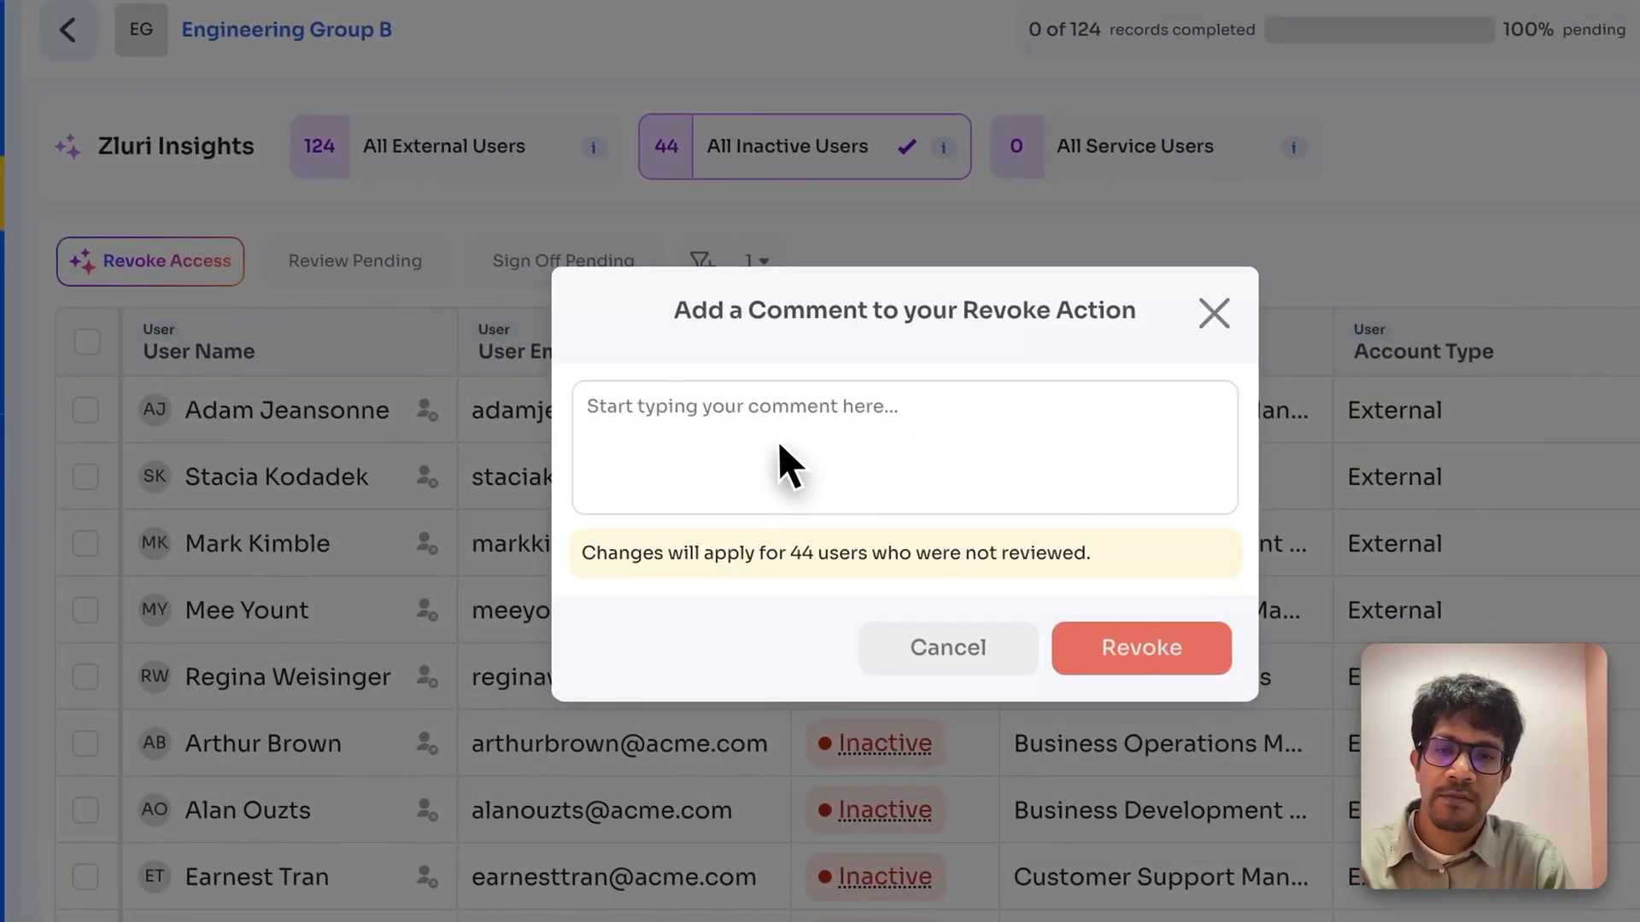
click(771, 432)
text(ina)
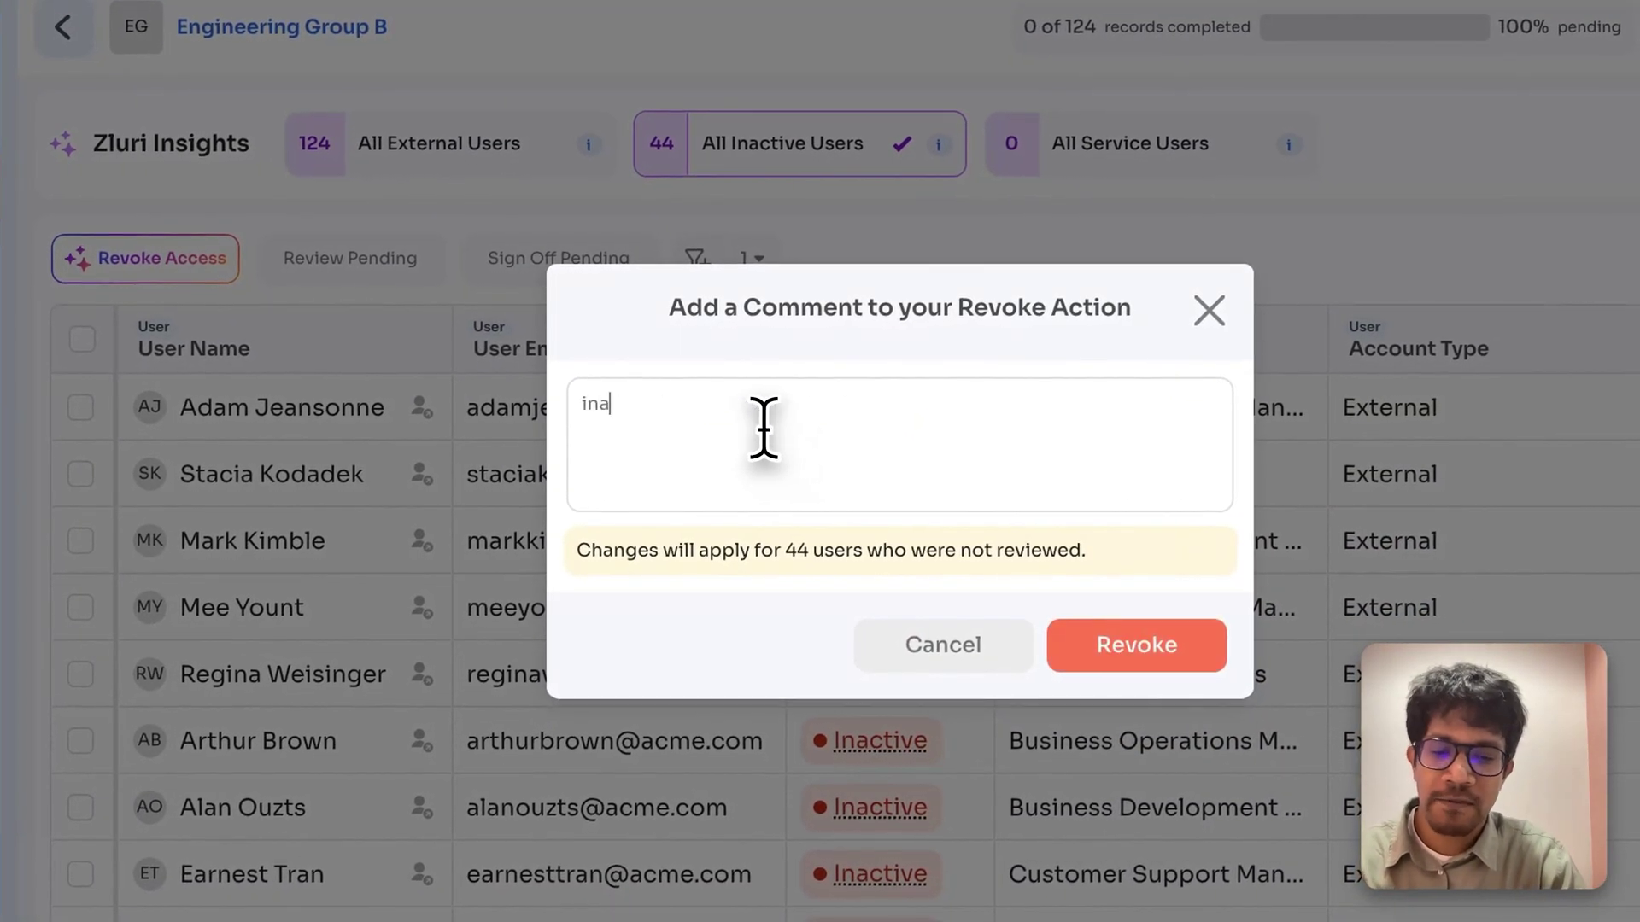
text(ctive user)
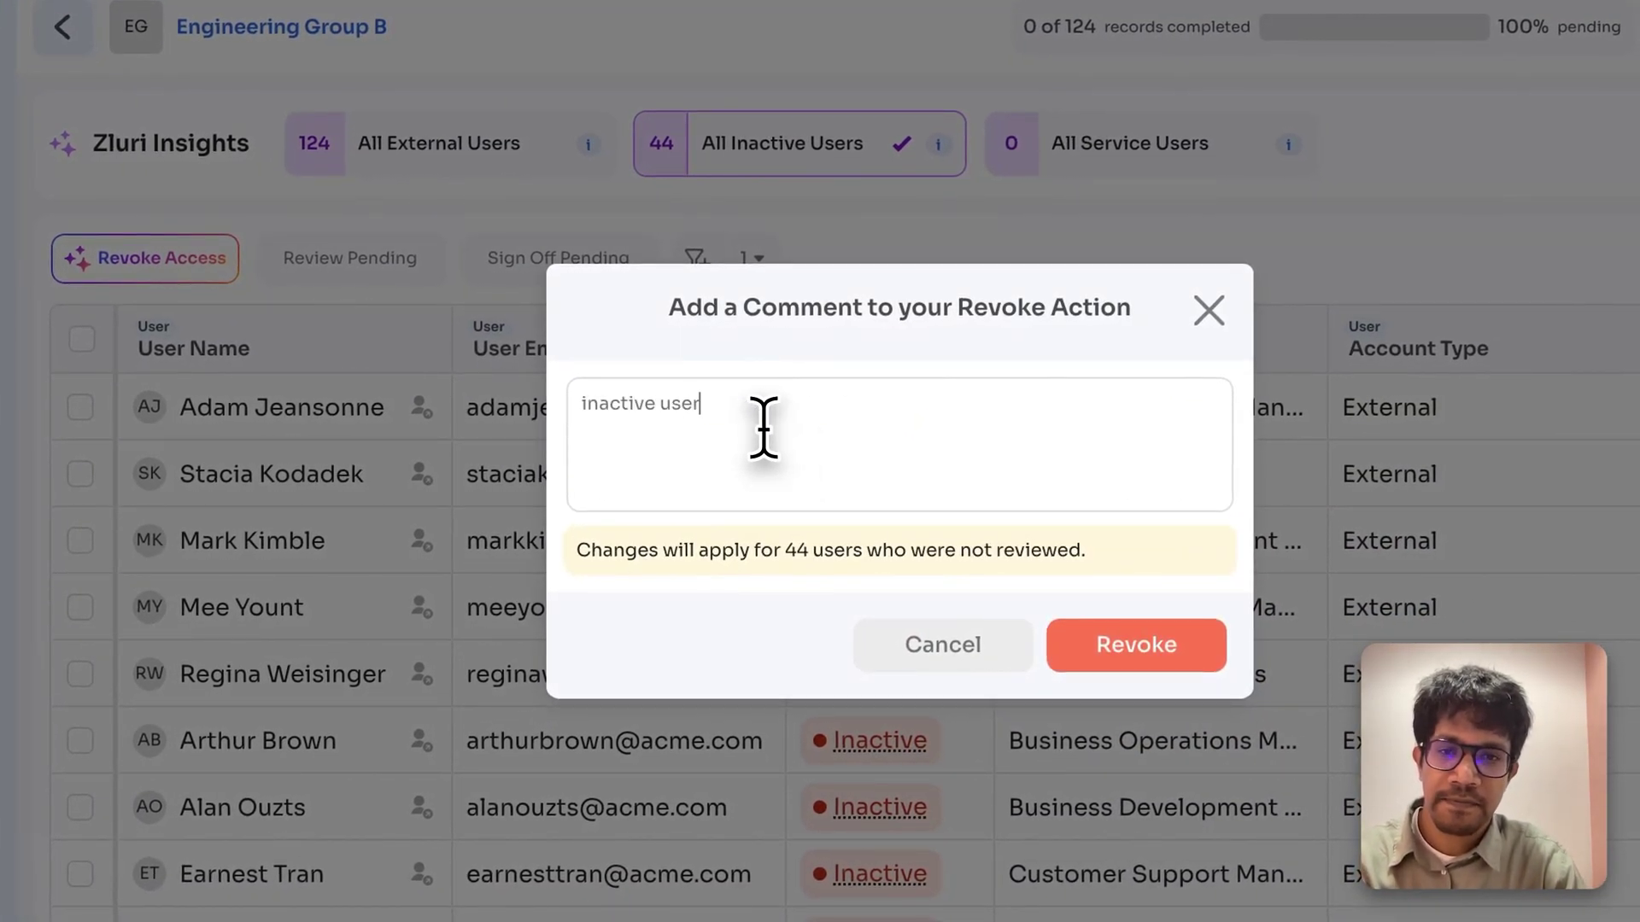
text(s)
click(1170, 658)
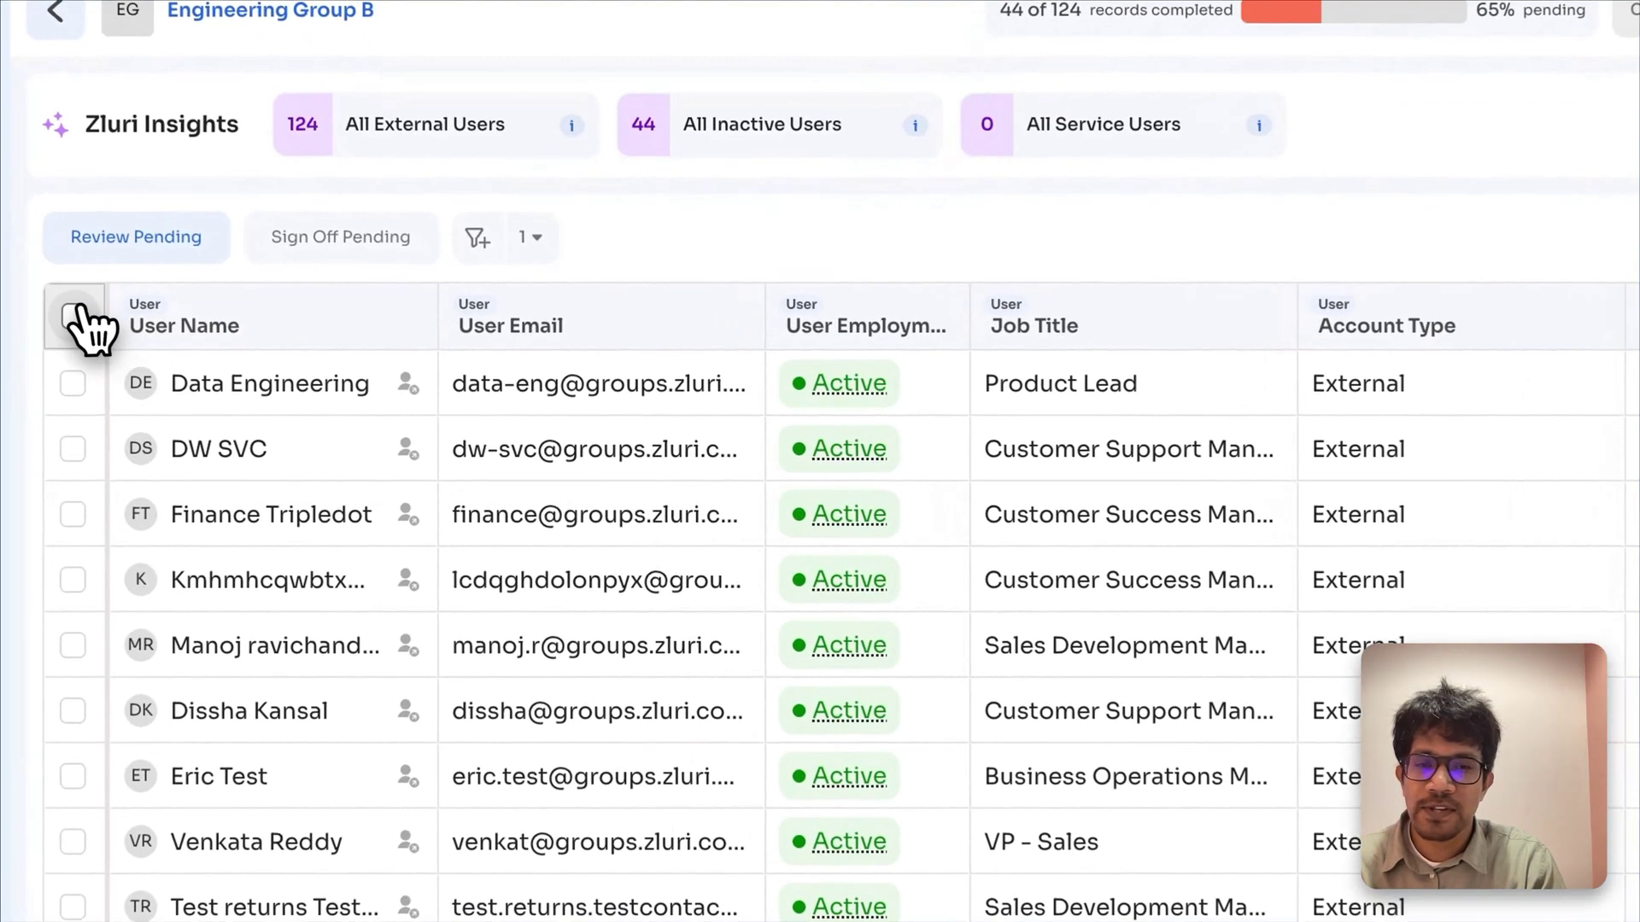
Step: Bulk-approve all 80 pending Engineering Group B users, then sign off the 124 completed reviews
click(273, 366)
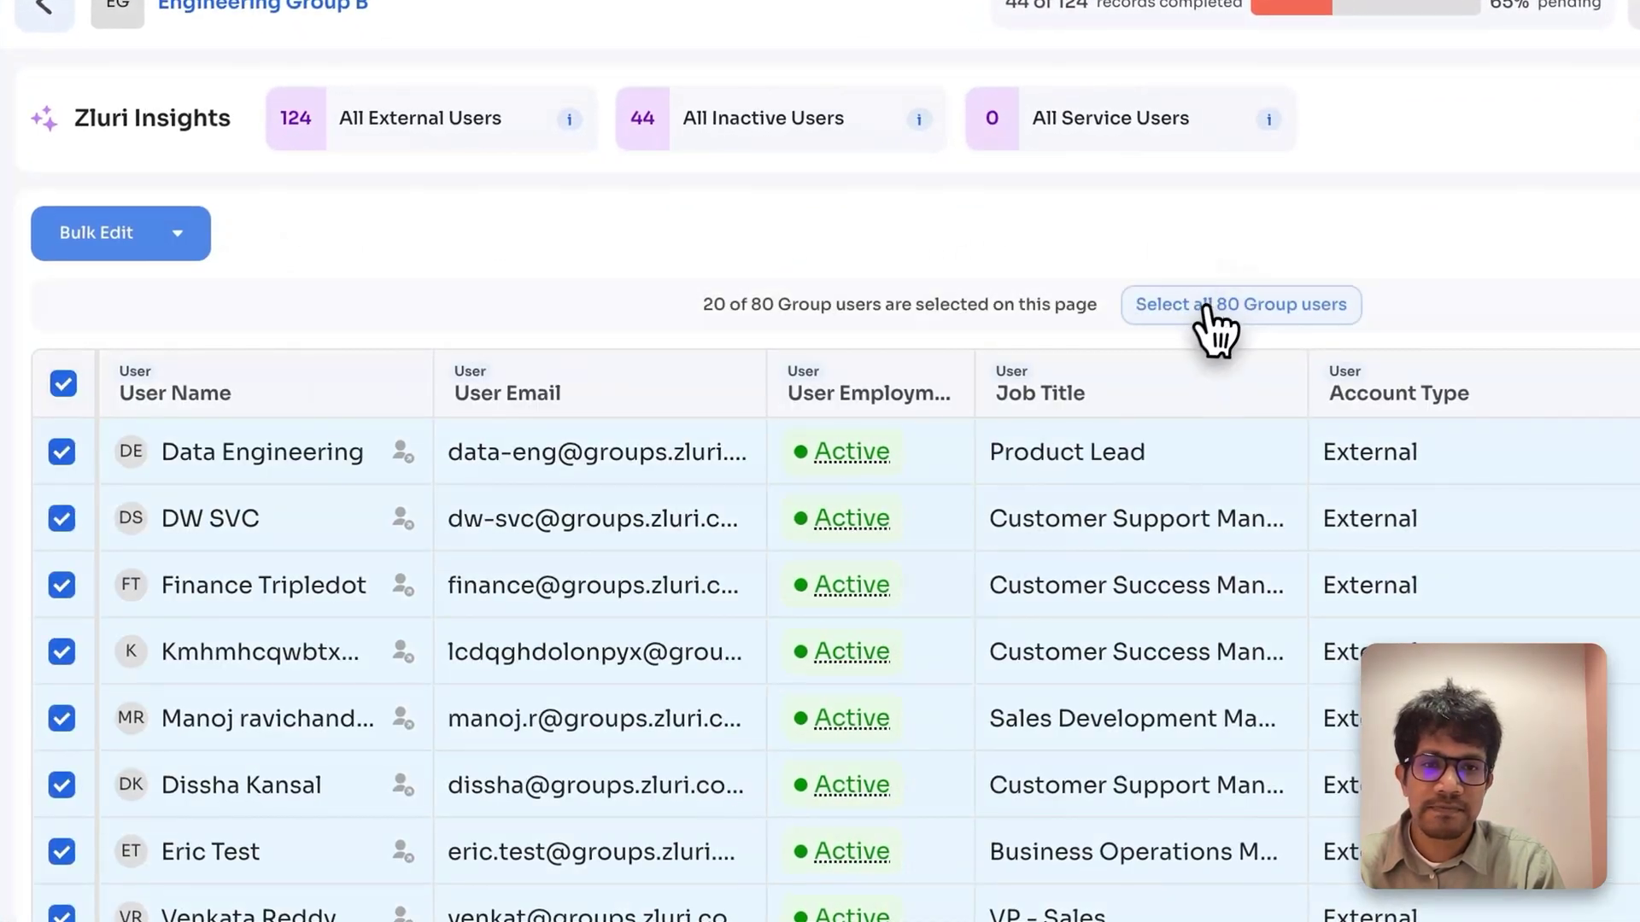
click(1200, 307)
click(134, 233)
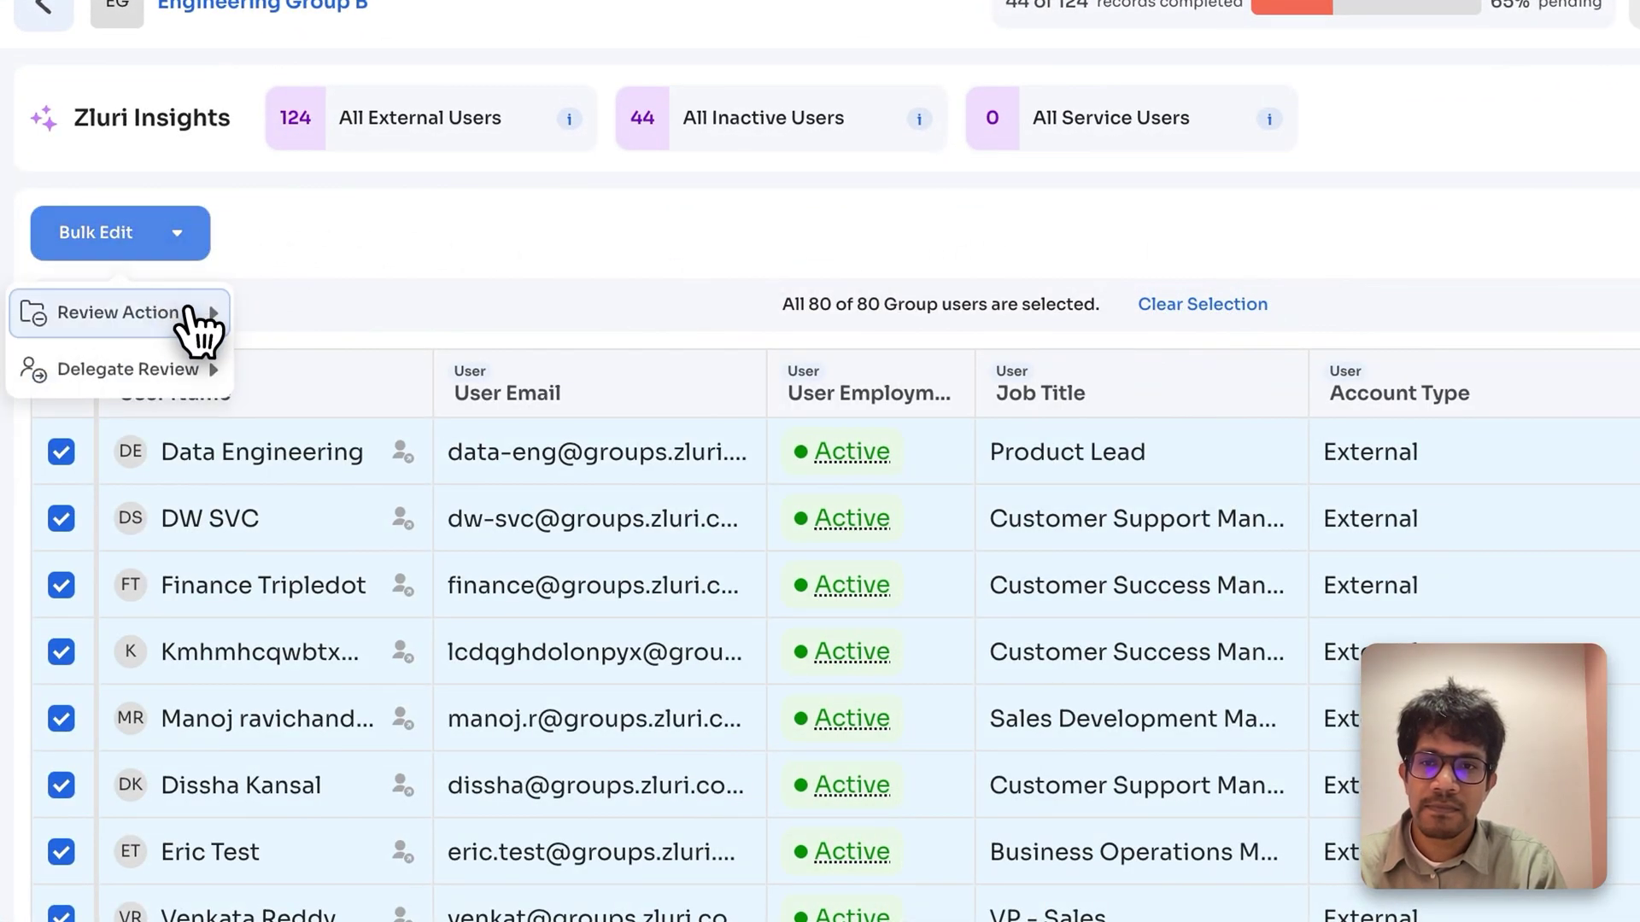
mouse_move(205, 314)
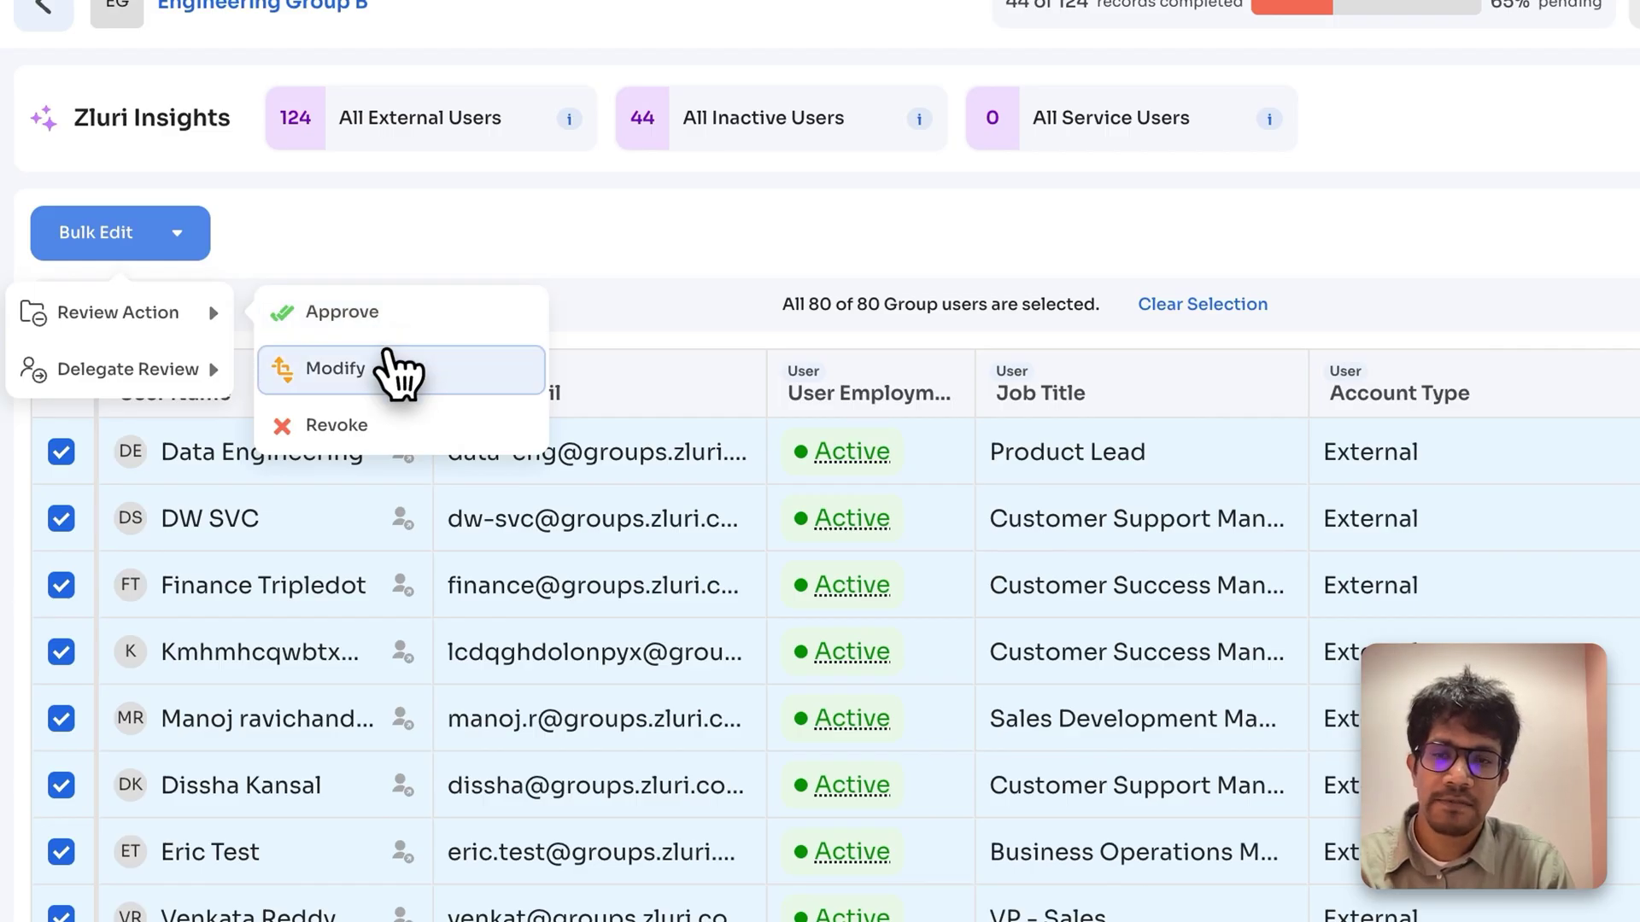
click(376, 323)
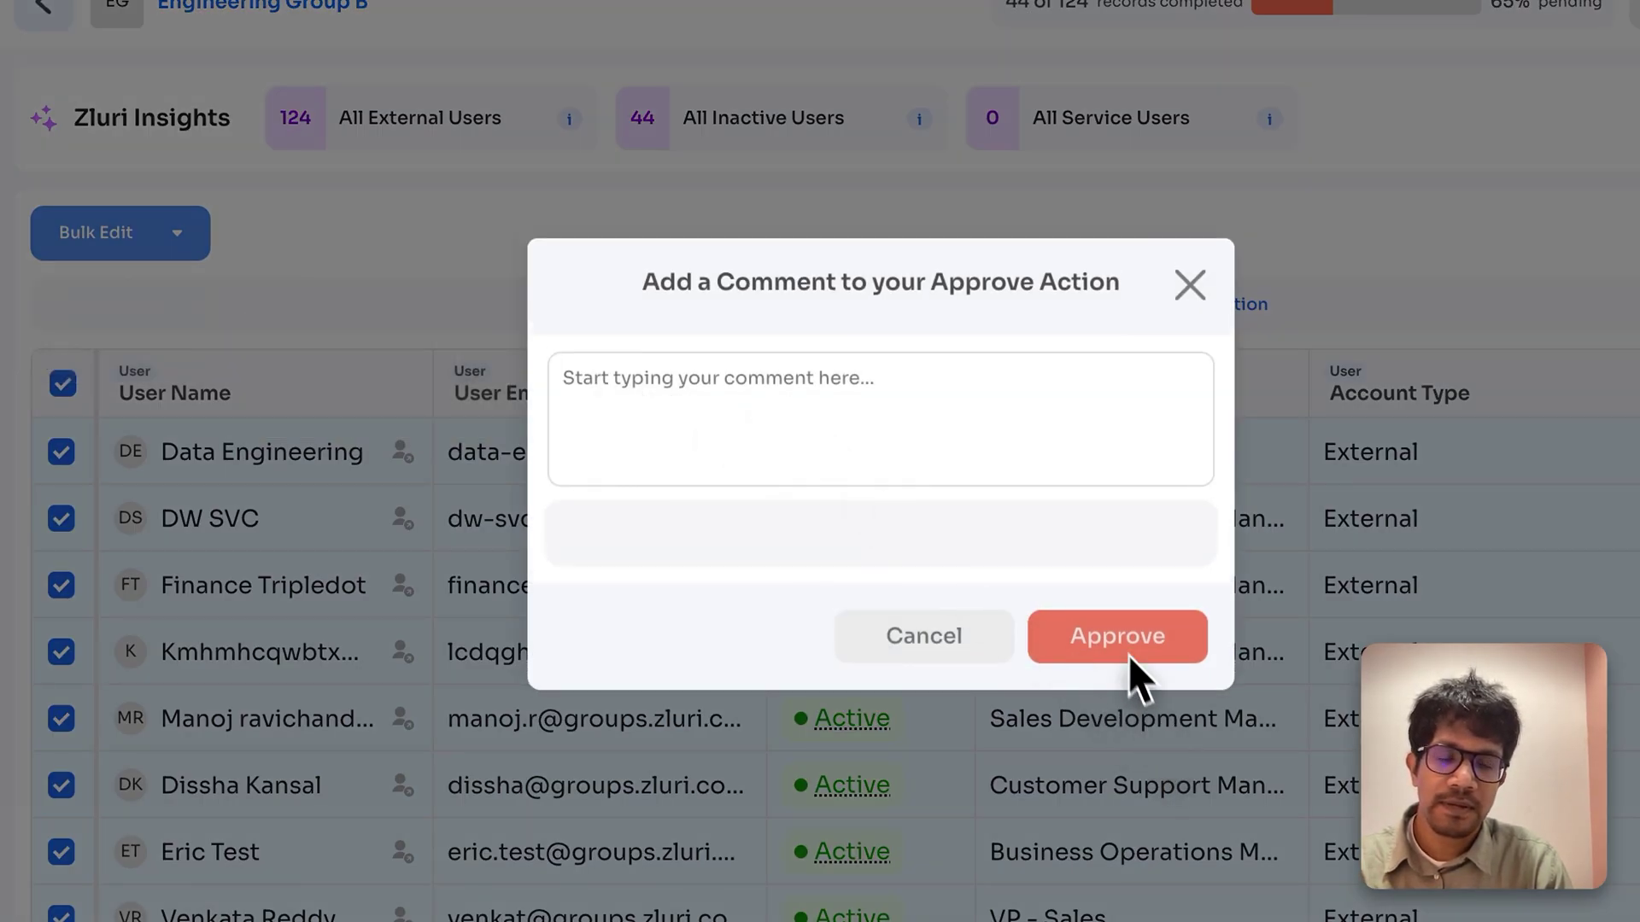
click(1119, 633)
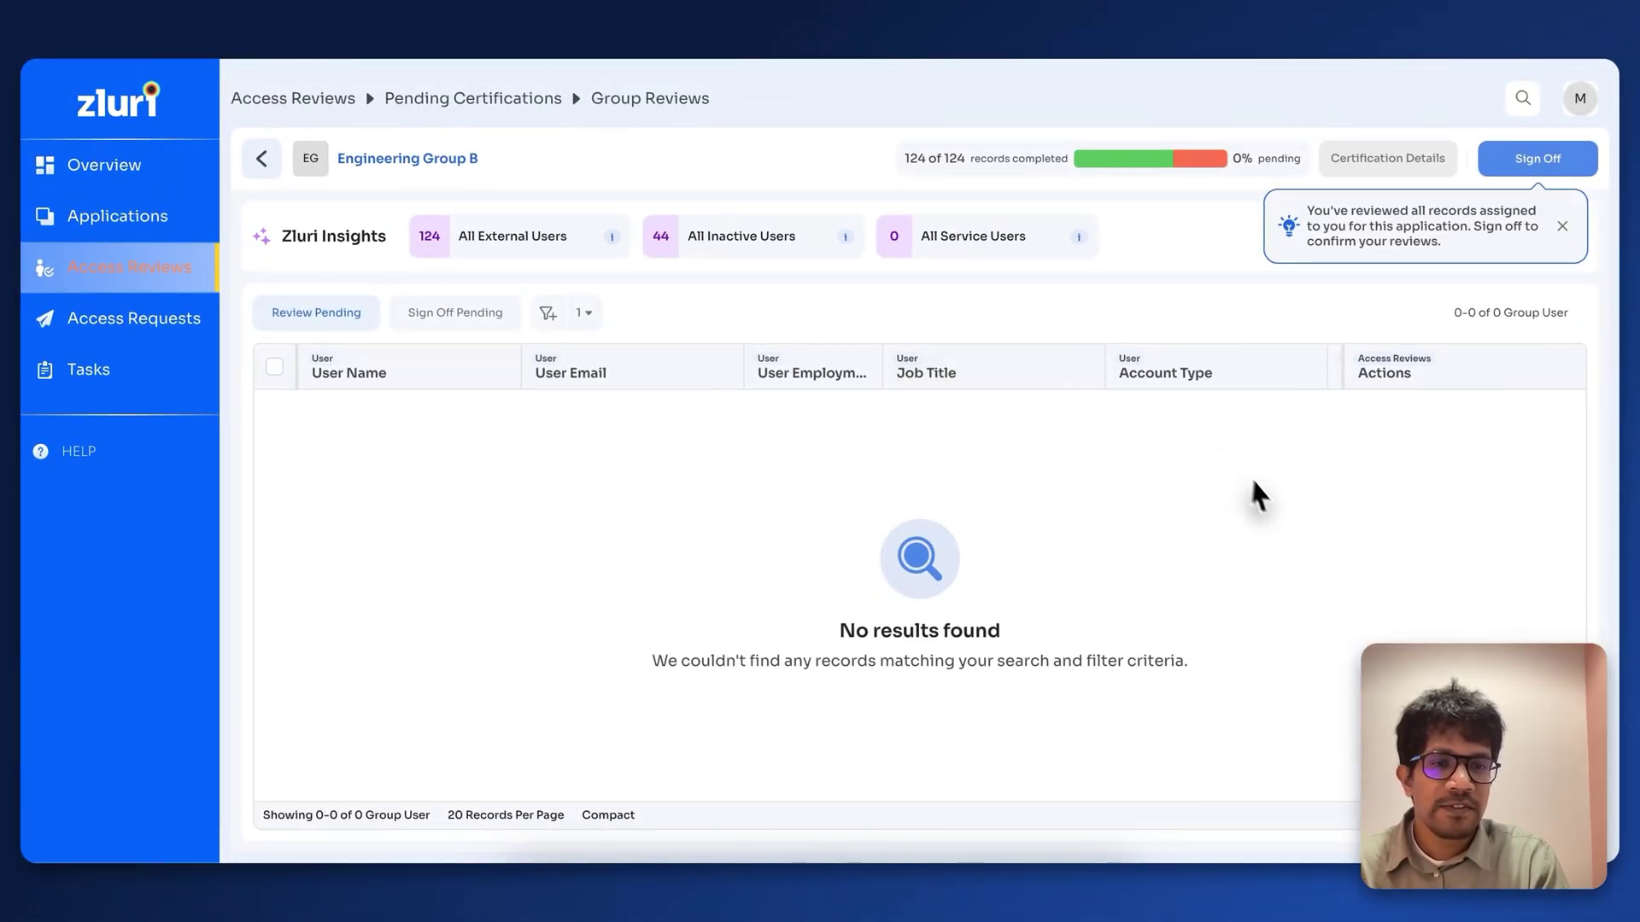
click(1537, 159)
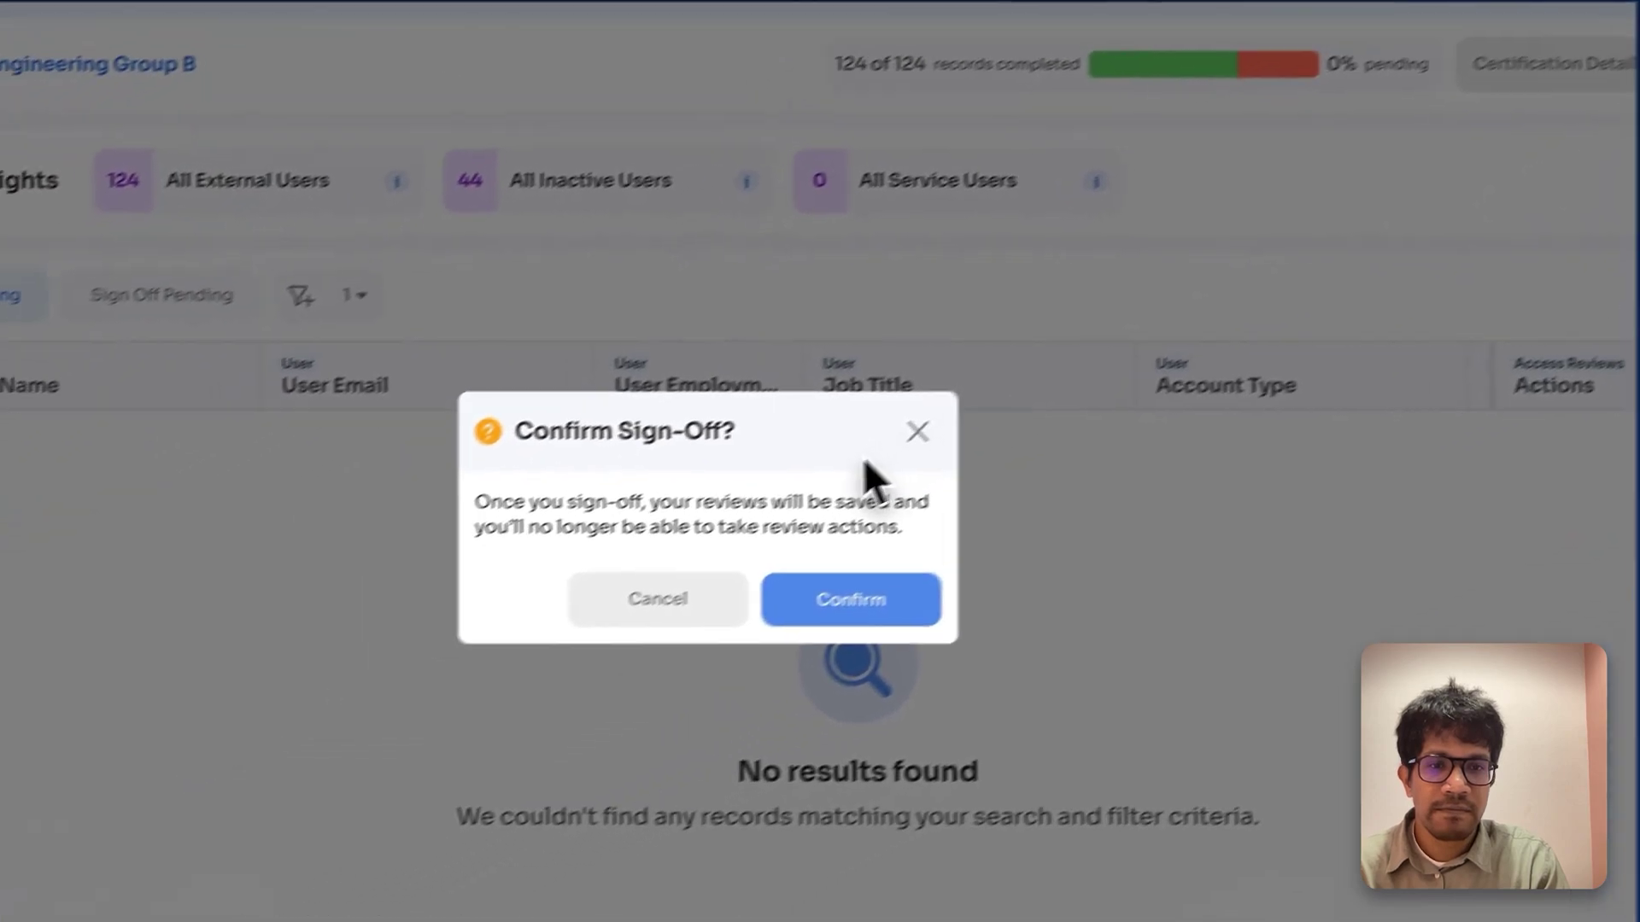
click(861, 599)
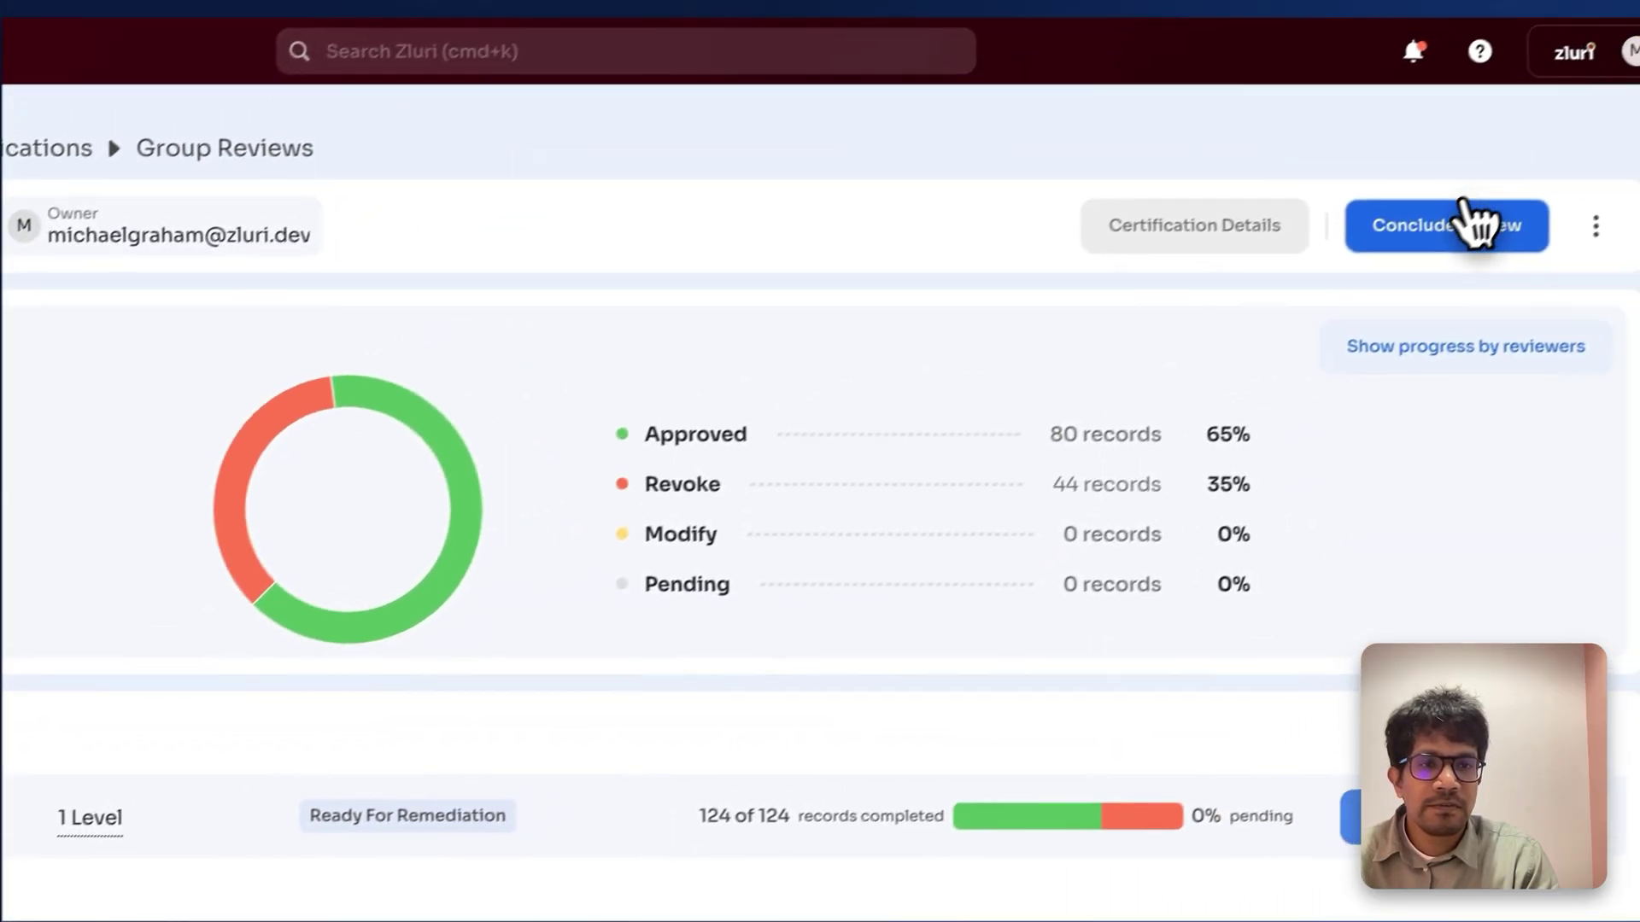
Step: Conclude the Group Reviews stage so it joins the 16 completed certifications
click(1470, 225)
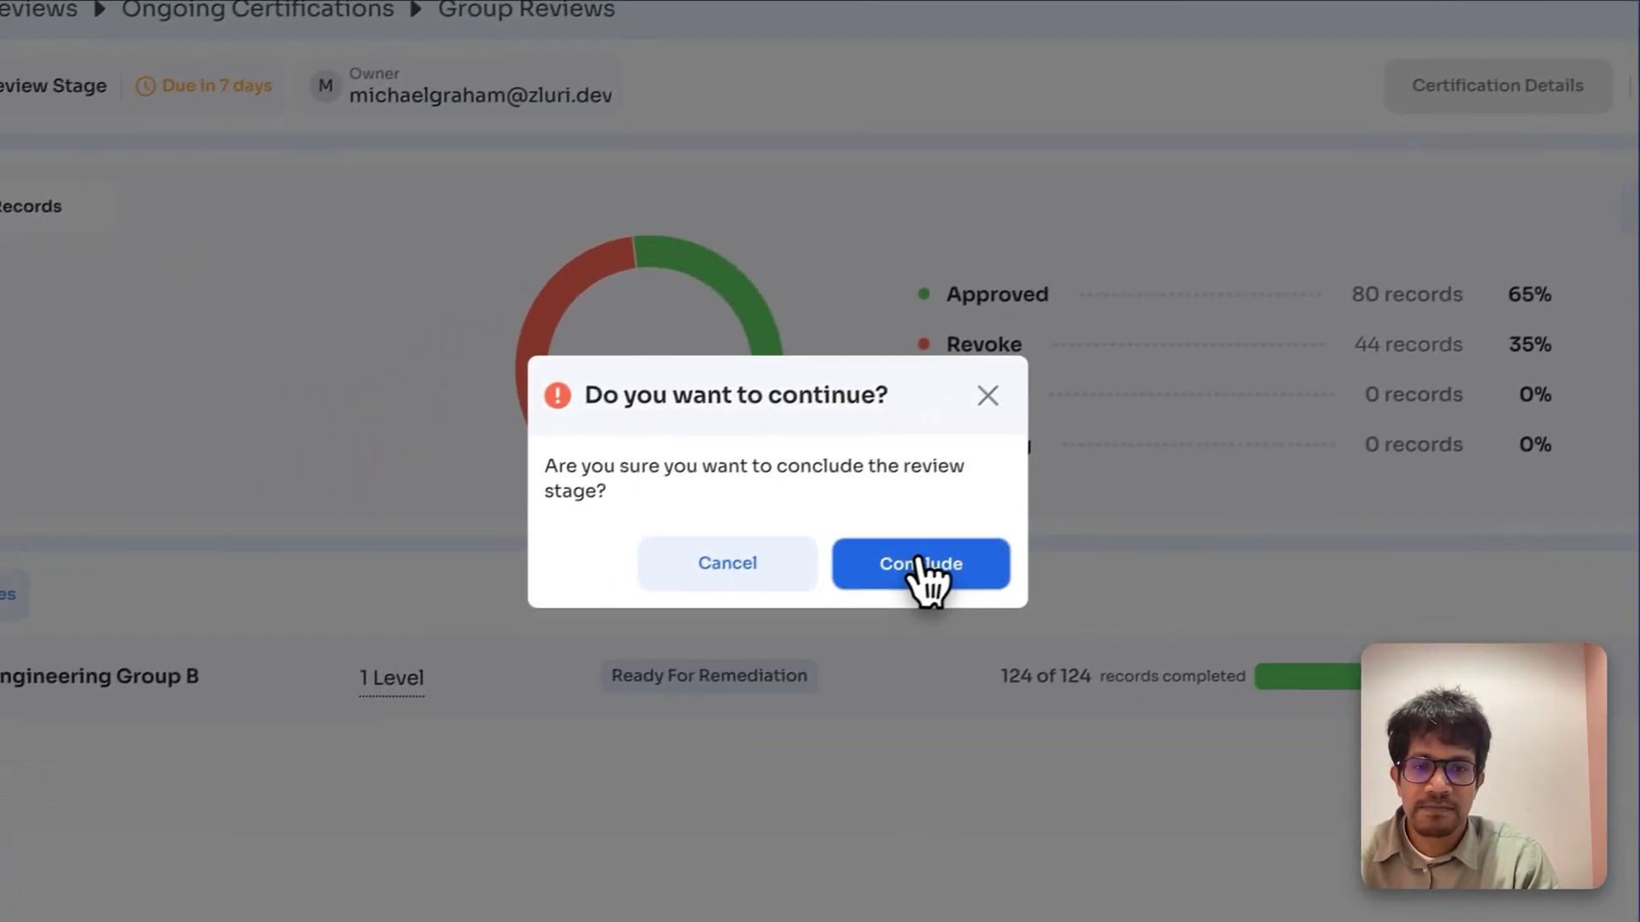
click(931, 577)
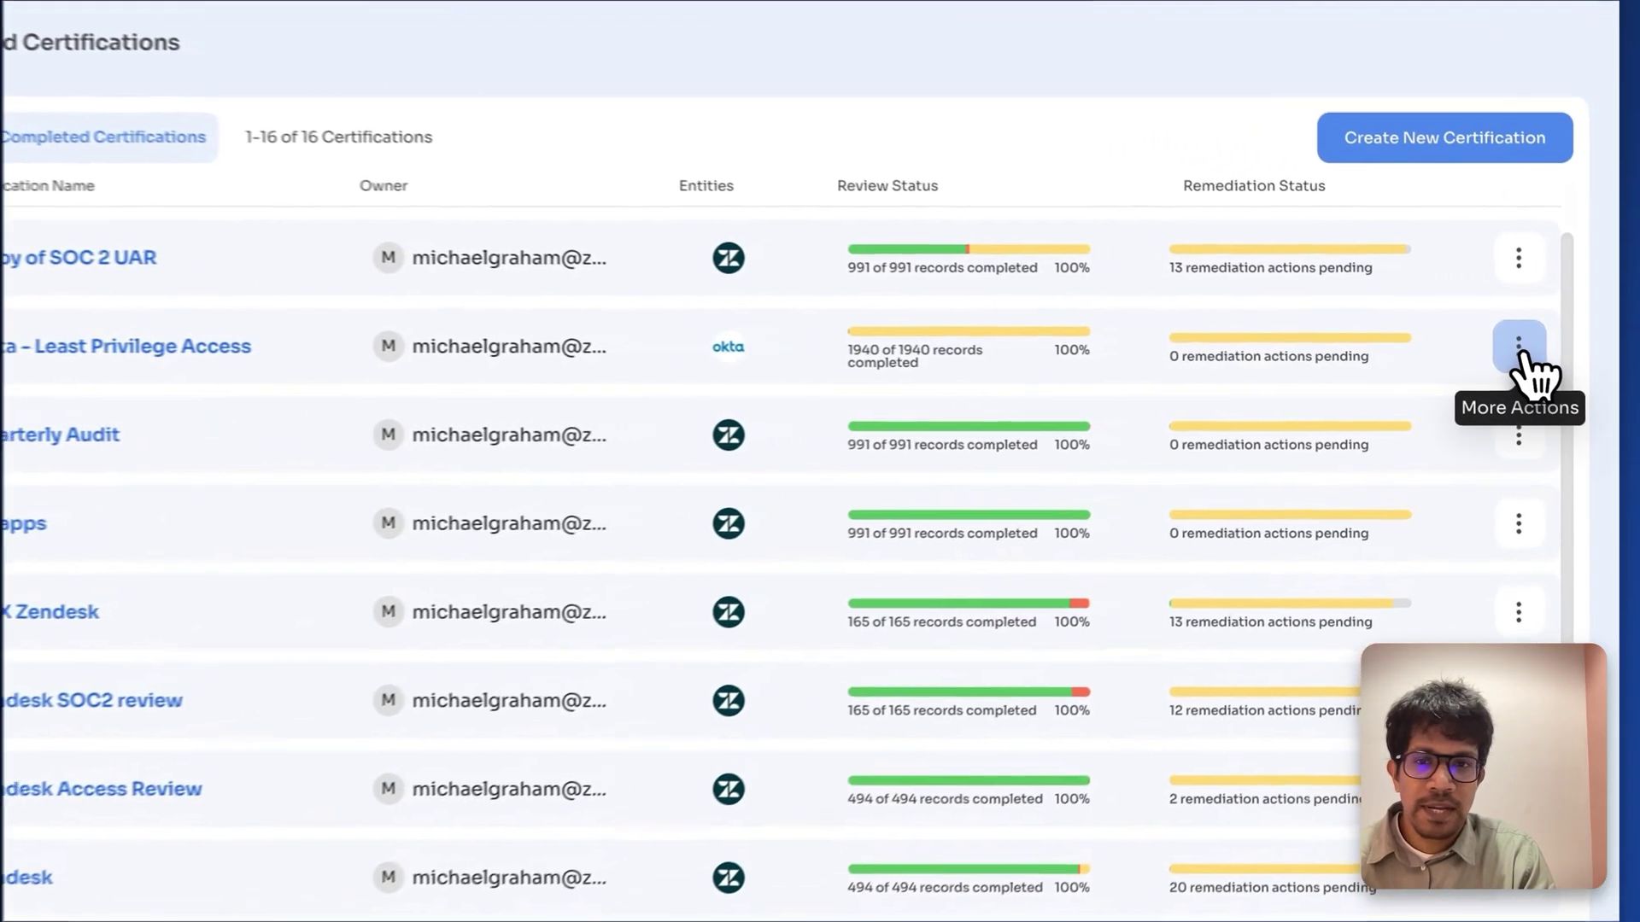
Step: Download the Group Reviews certification's PDF report from its More Actions menu
click(1547, 354)
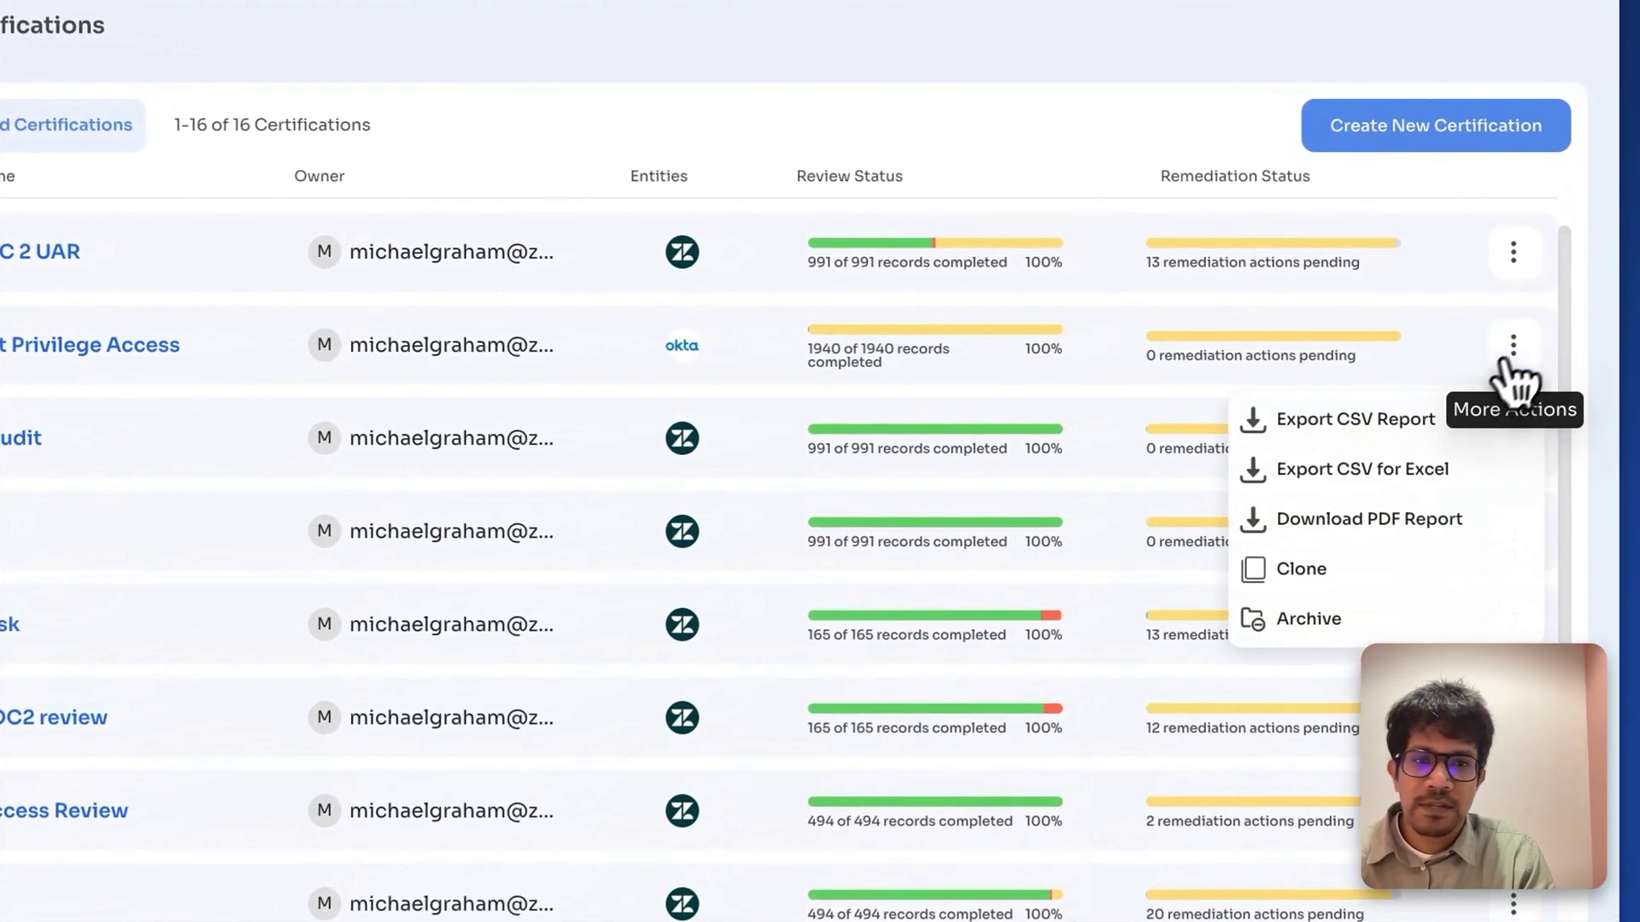
click(1376, 512)
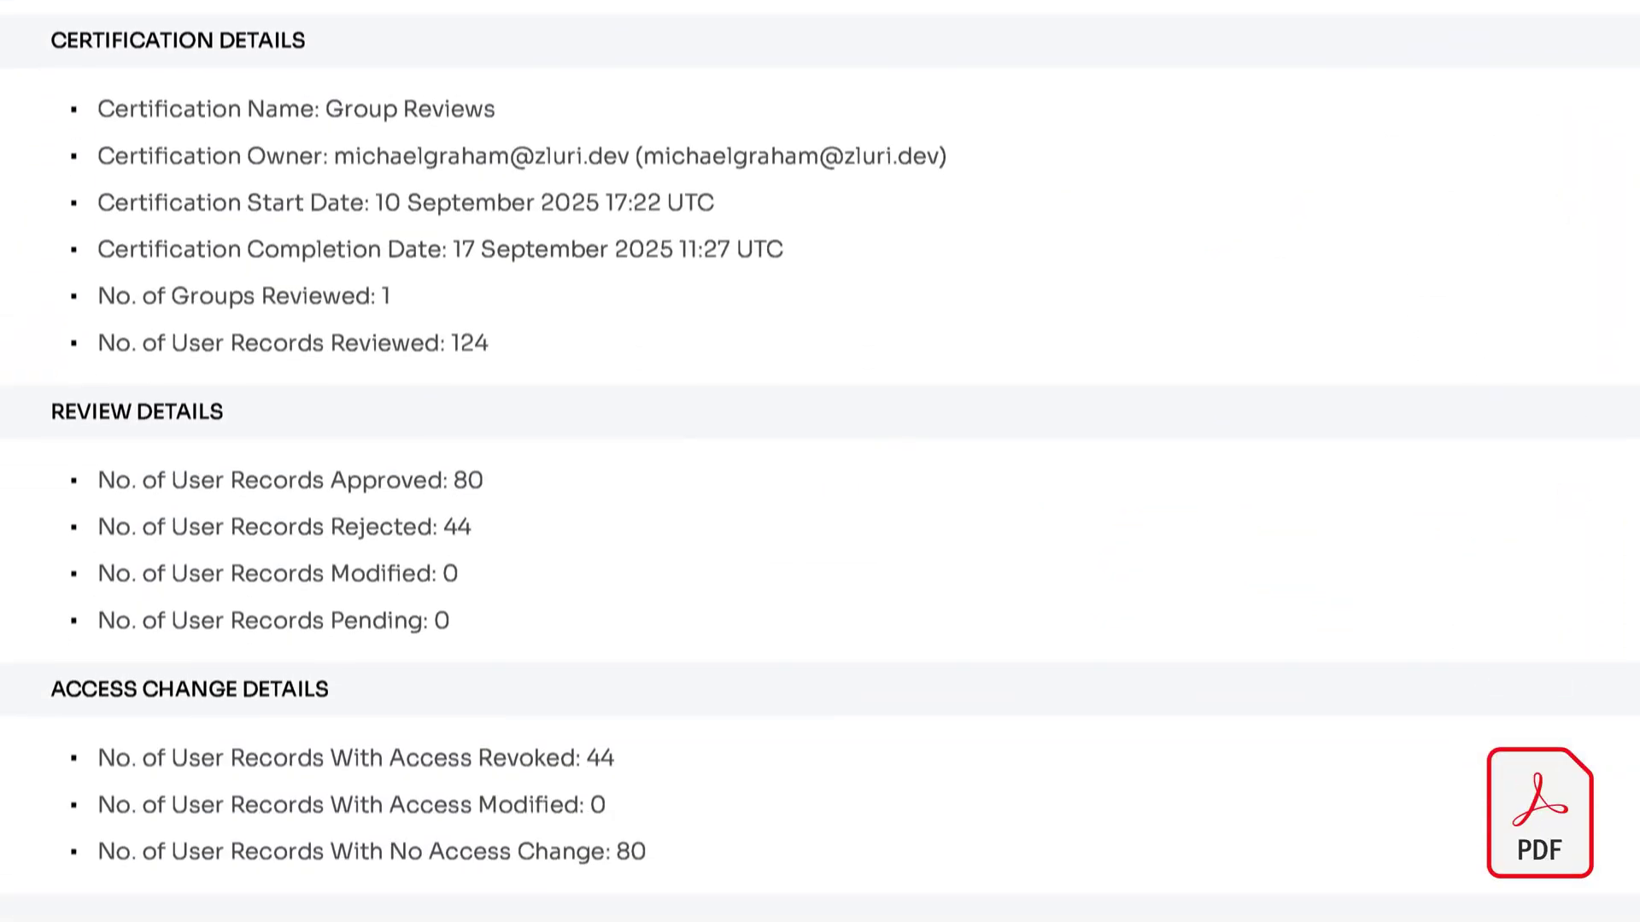